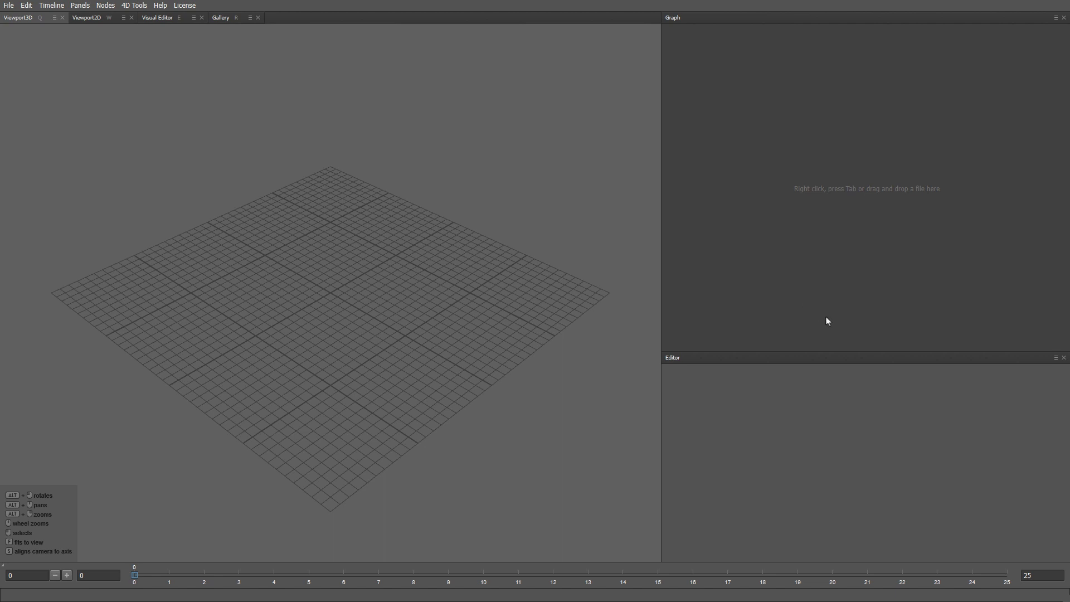
# Add an ImageFacialWrapping node and place it low in the node graph.
pyautogui.press('Tab')
pyautogui.write('imagef')
pyautogui.press('Return')
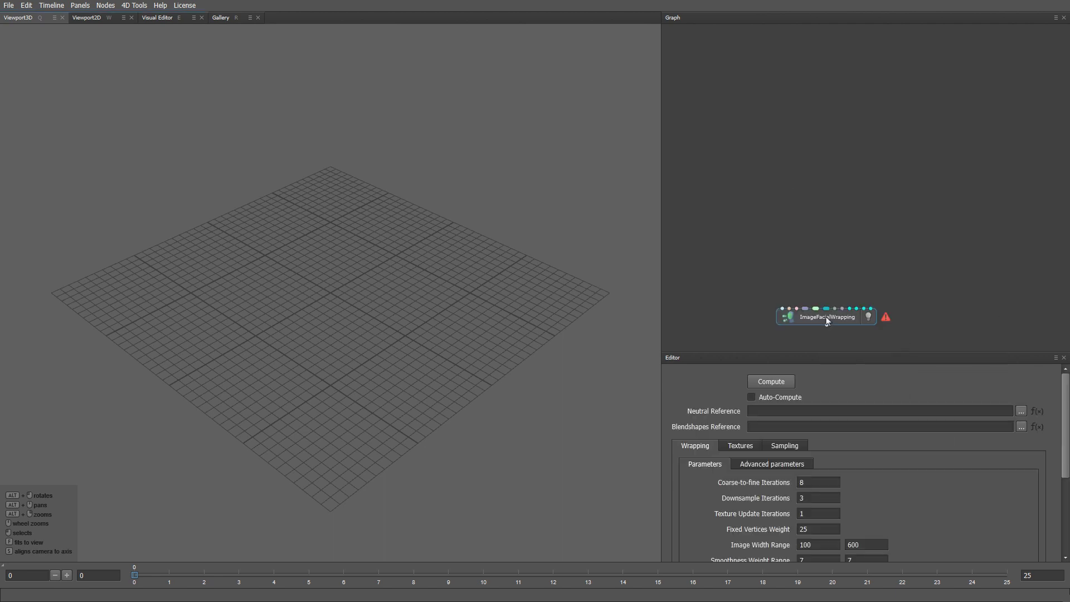
pyautogui.moveTo(827, 321); pyautogui.dragTo(858, 340)
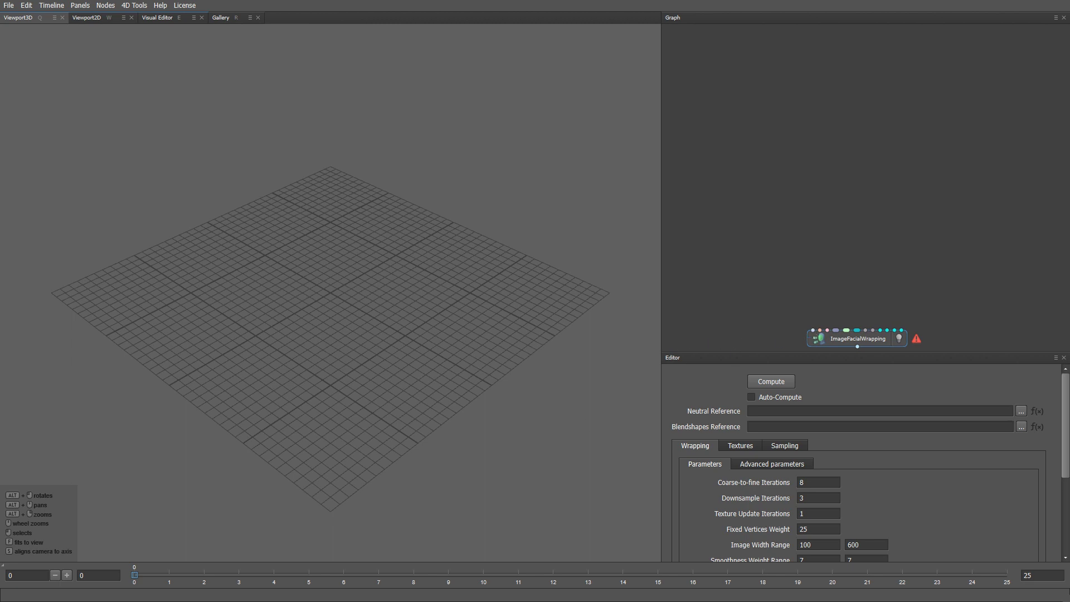
# Import NeutralL1.obj from the Blendshapes folder into the graph as a single file.
pyautogui.click(245, 601)
pyautogui.moveTo(474, 428); pyautogui.dragTo(742, 204)
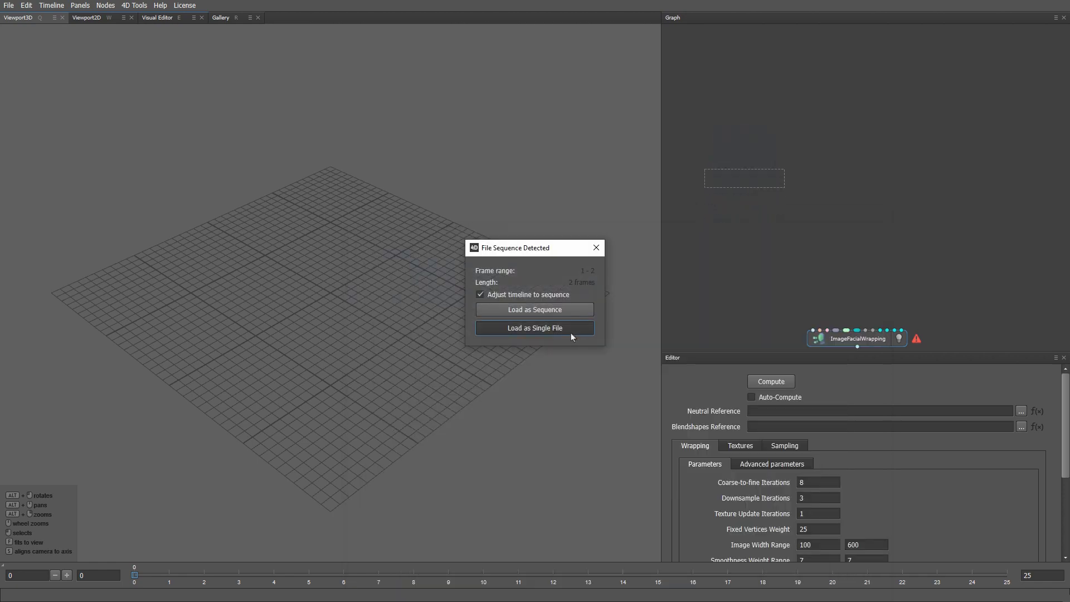
pyautogui.click(571, 331)
pyautogui.keyDown('alt'); pyautogui.moveTo(500, 357); pyautogui.dragTo(590, 378); pyautogui.keyUp('alt')
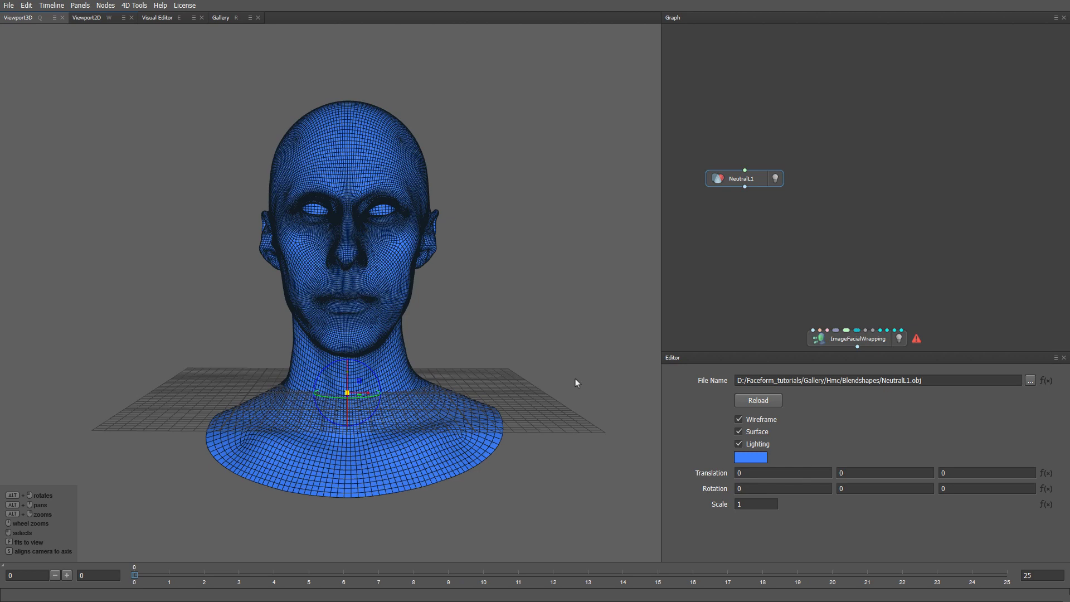
# Import Neutral4K.jpg from the Blendshapes folder and connect it as the texture of NeutralL1.
pyautogui.click(304, 600)
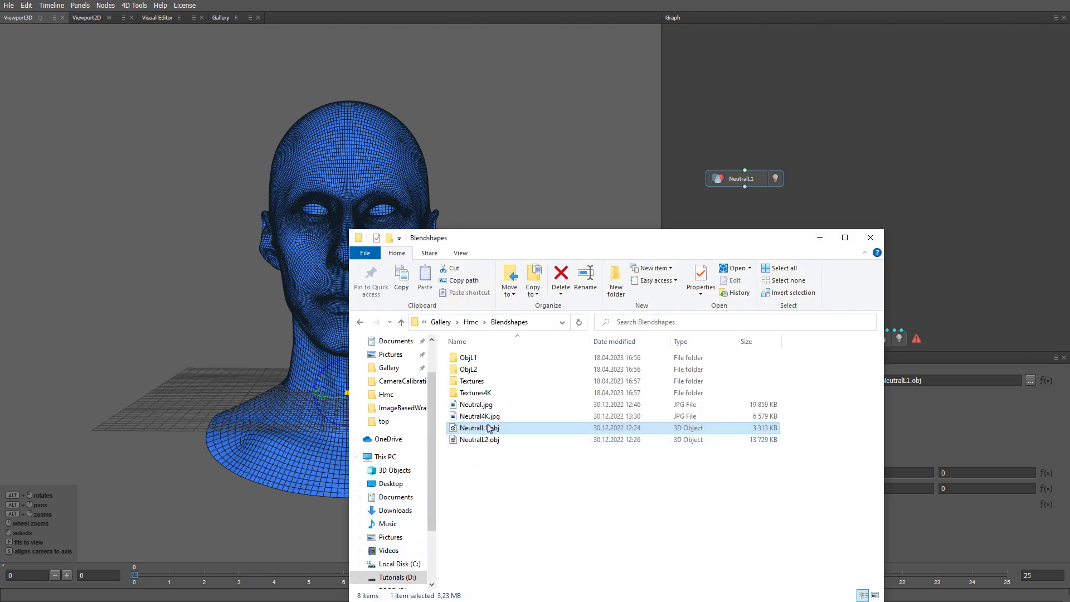
pyautogui.moveTo(479, 416); pyautogui.dragTo(746, 171)
pyautogui.click(745, 146)
# Examine the textured NeutralL1 head from the front and side with its wireframe hidden, and turn the wireframe back on.
pyautogui.click(742, 178)
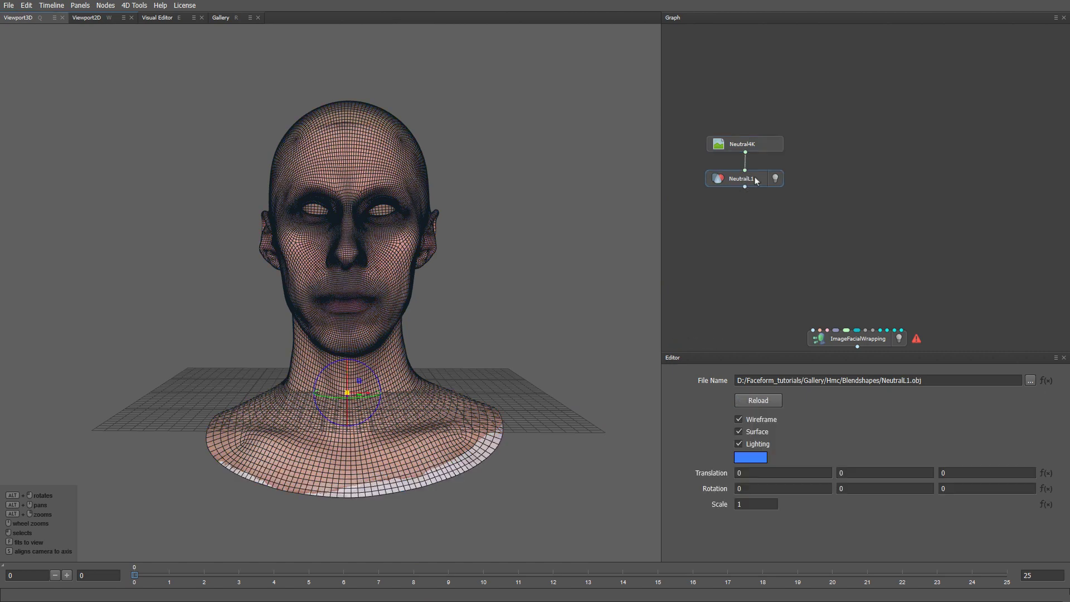
pyautogui.click(749, 422)
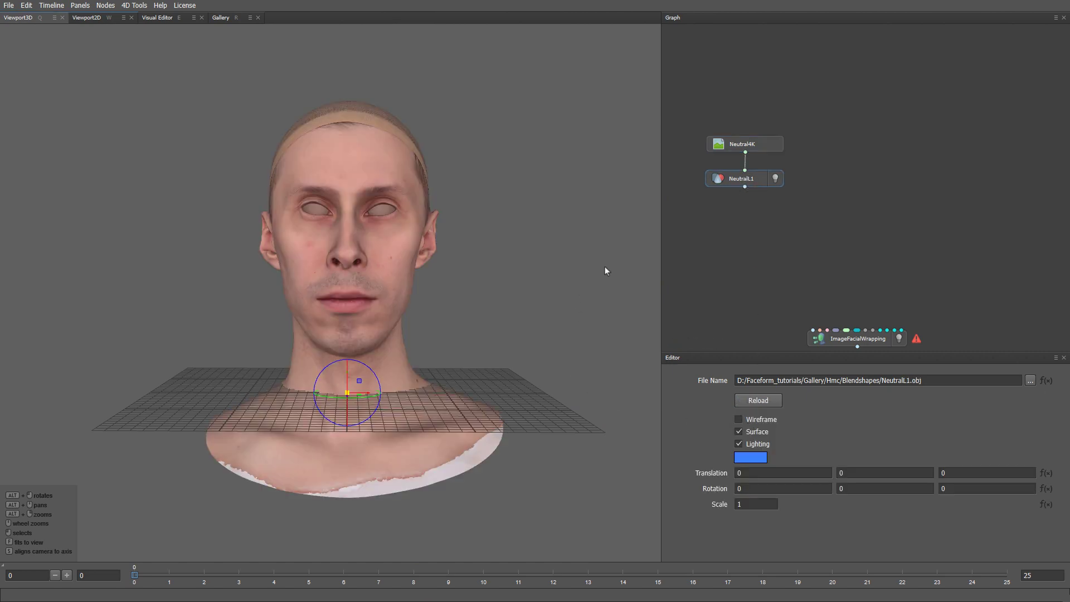
pyautogui.keyDown('alt'); pyautogui.moveTo(606, 271); pyautogui.dragTo(585, 383, button='right'); pyautogui.keyUp('alt')
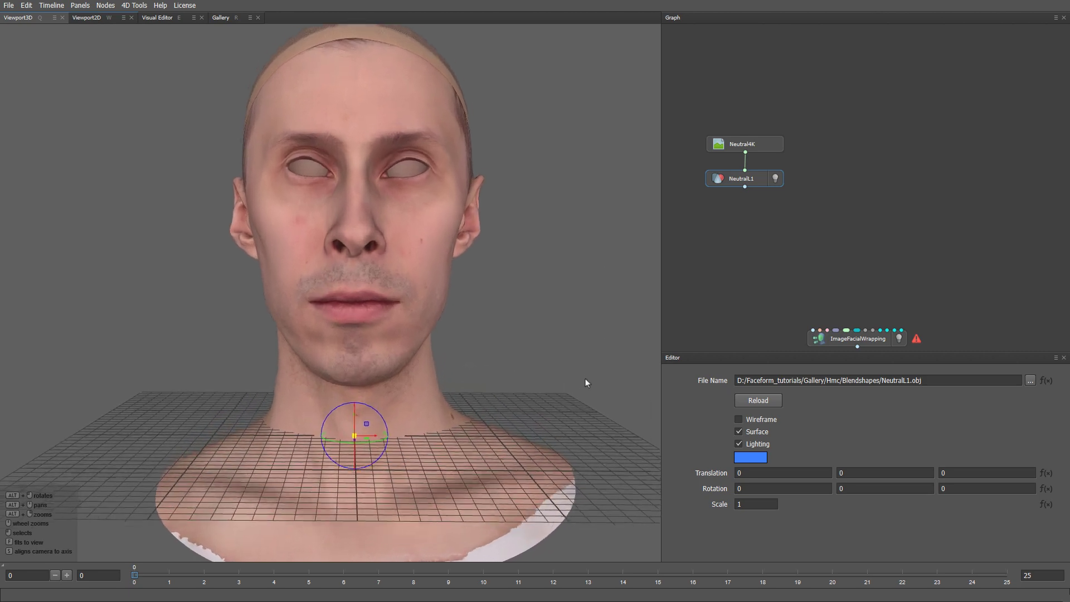
pyautogui.keyDown('alt'); pyautogui.moveTo(585, 383); pyautogui.dragTo(628, 347); pyautogui.keyUp('alt')
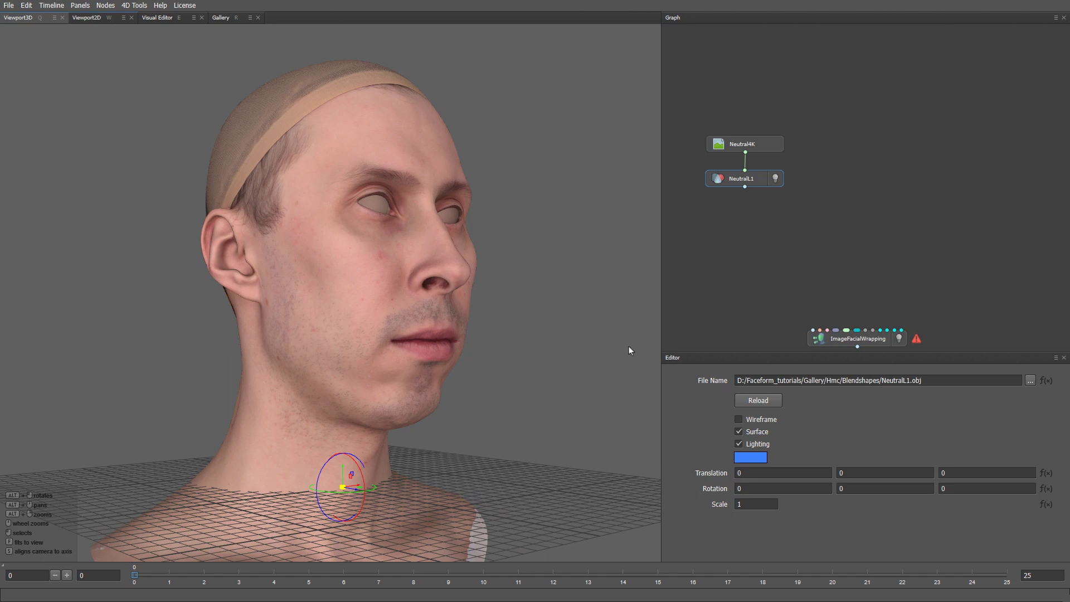
pyautogui.click(739, 420)
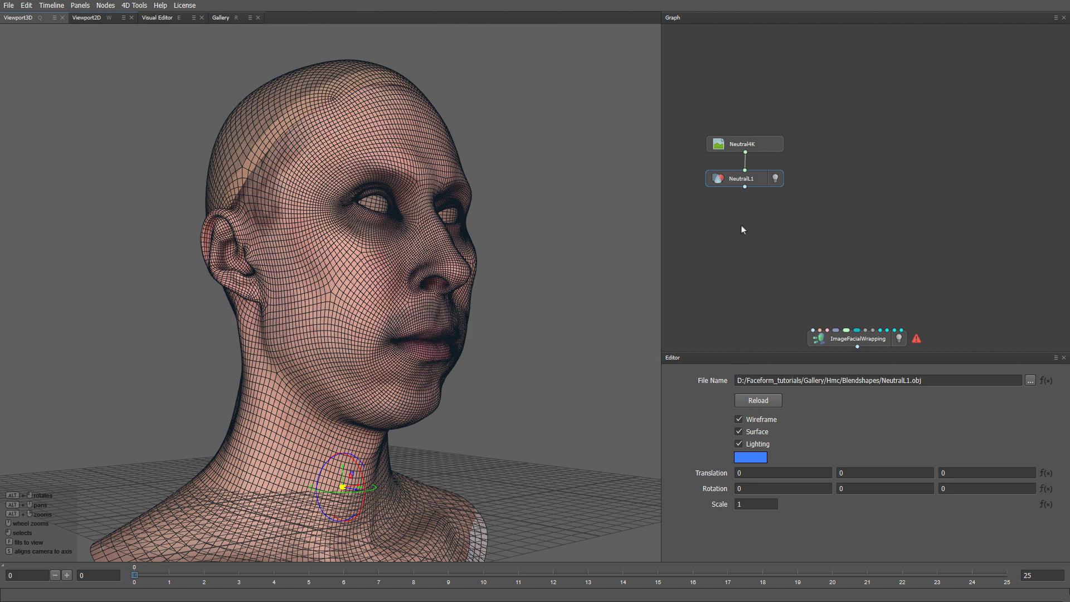
# Add a LoadTransform node fed by NeutralL1 and load TransformToHmc.json from the Hmc folder into it.
pyautogui.press('Tab')
pyautogui.write('load')
pyautogui.press('Return')
pyautogui.moveTo(742, 224); pyautogui.dragTo(746, 210)
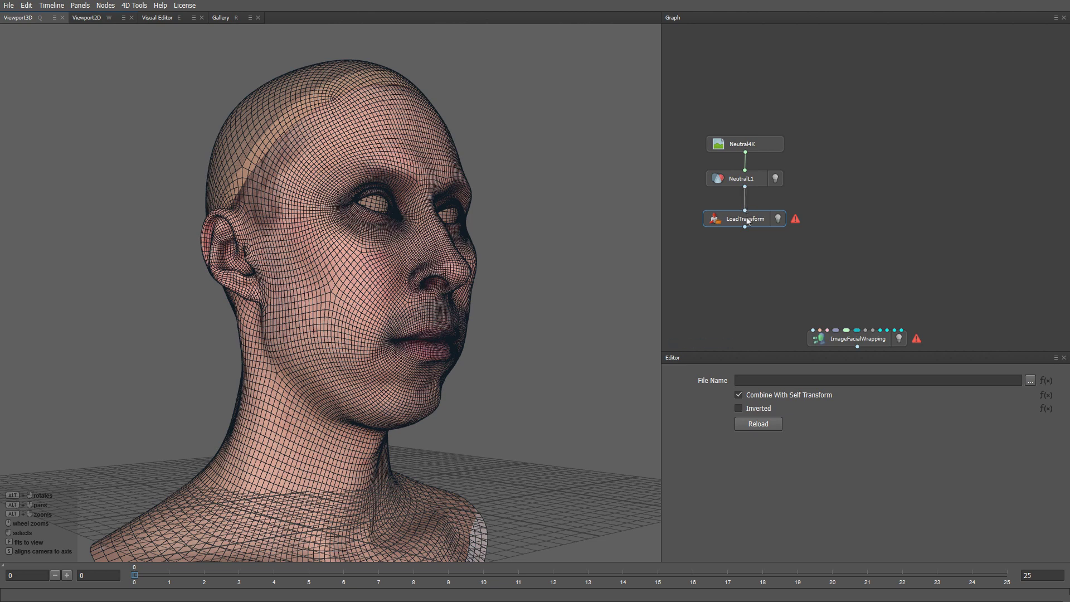
pyautogui.click(1030, 381)
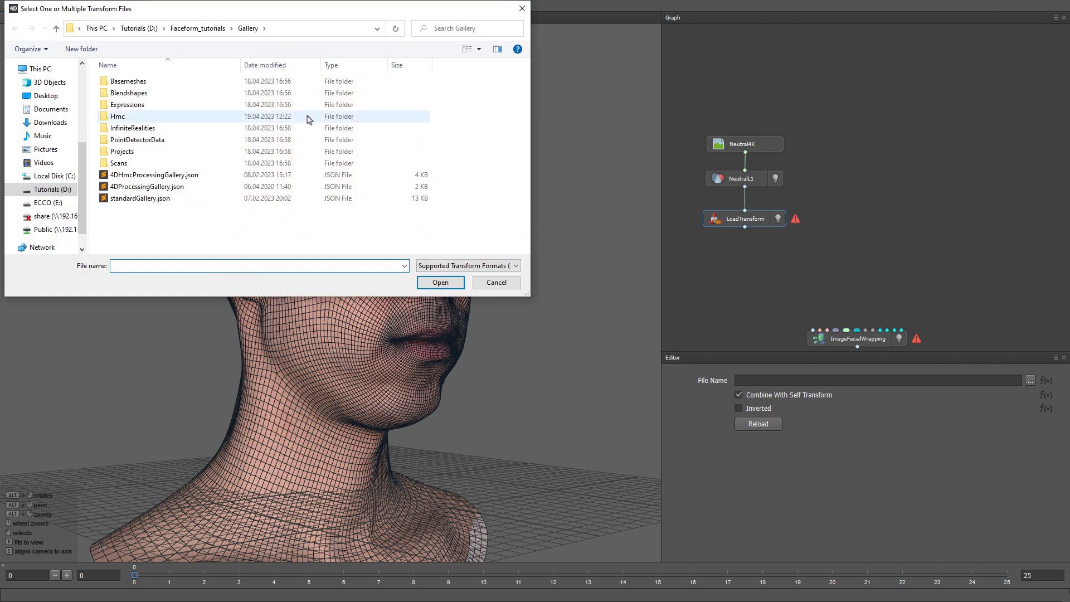
pyautogui.doubleClick(306, 116)
pyautogui.doubleClick(304, 151)
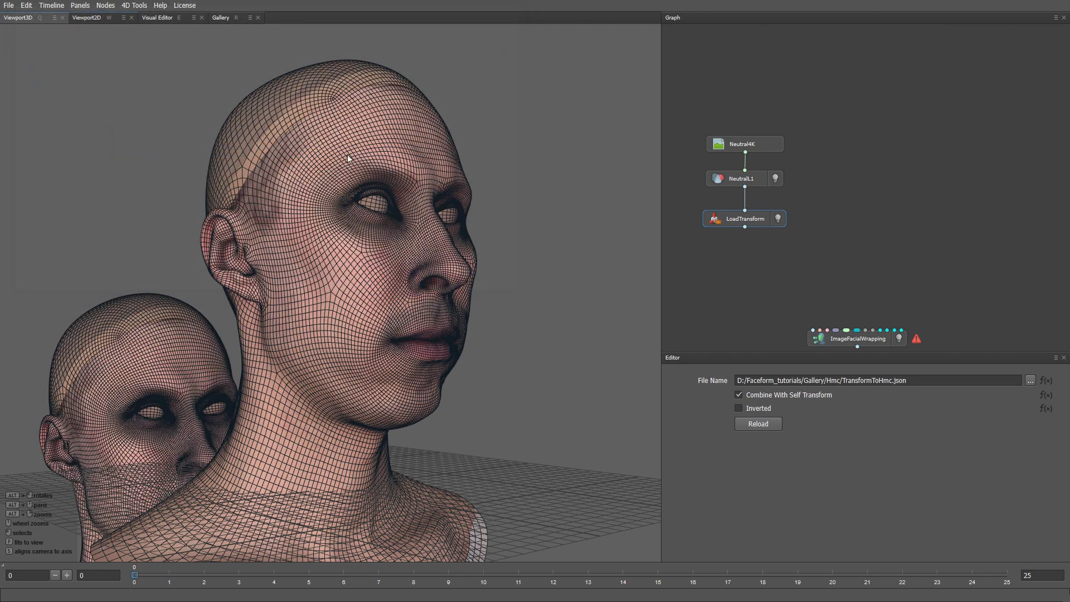
pyautogui.keyDown('alt'); pyautogui.moveTo(326, 491); pyautogui.dragTo(493, 328); pyautogui.keyUp('alt')
# Rename the LoadTransform node as FacsToHmc and connect its output to the first input of ImageFacialWrapping.
pyautogui.press('F2')
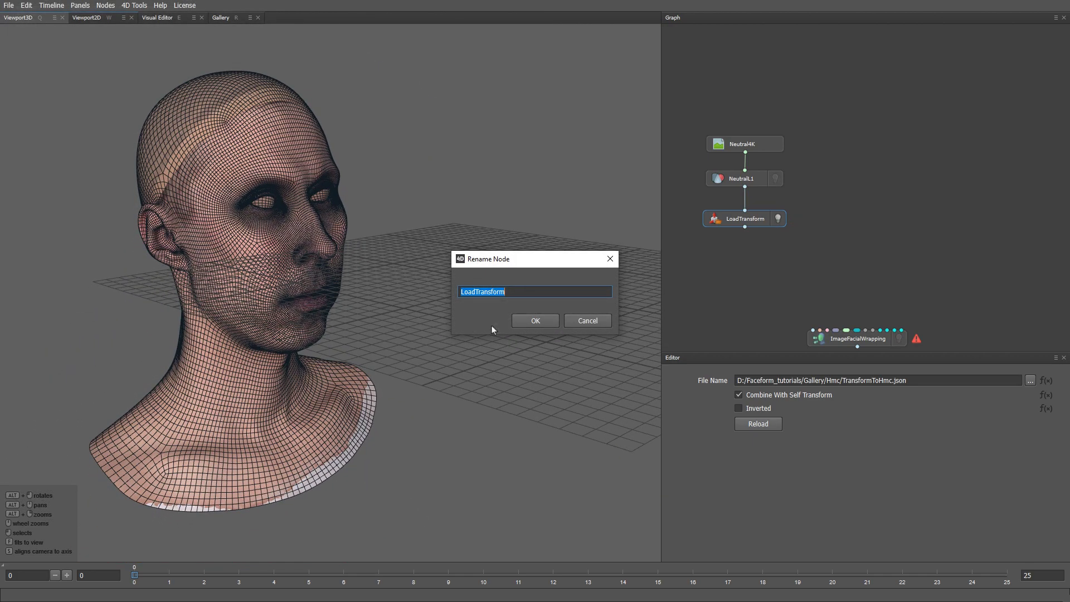
pyautogui.write('FacsToHmc')
pyautogui.press('Return')
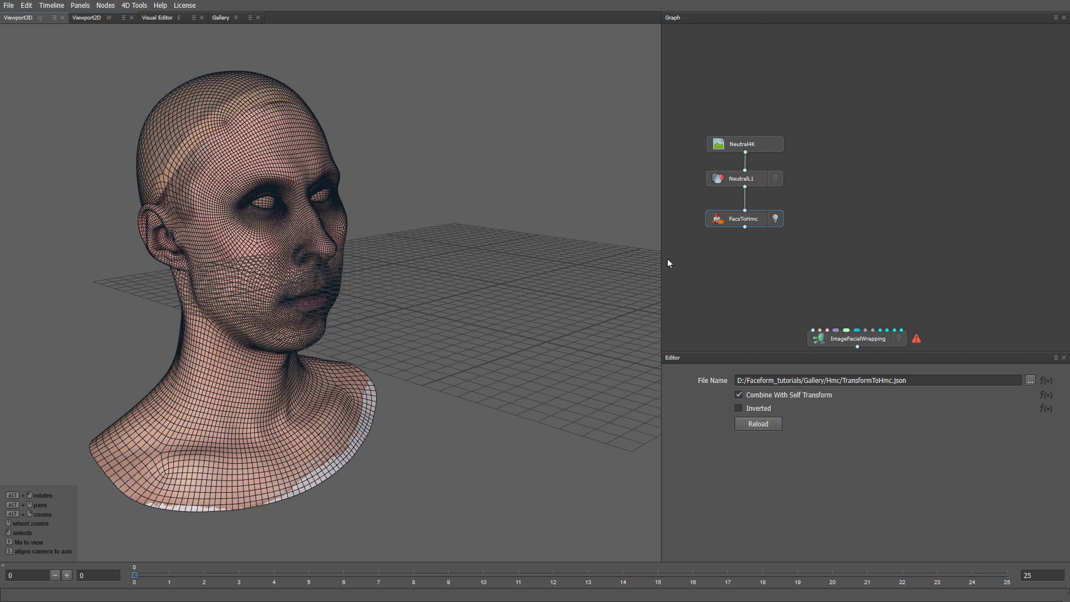
pyautogui.moveTo(745, 226); pyautogui.dragTo(812, 332)
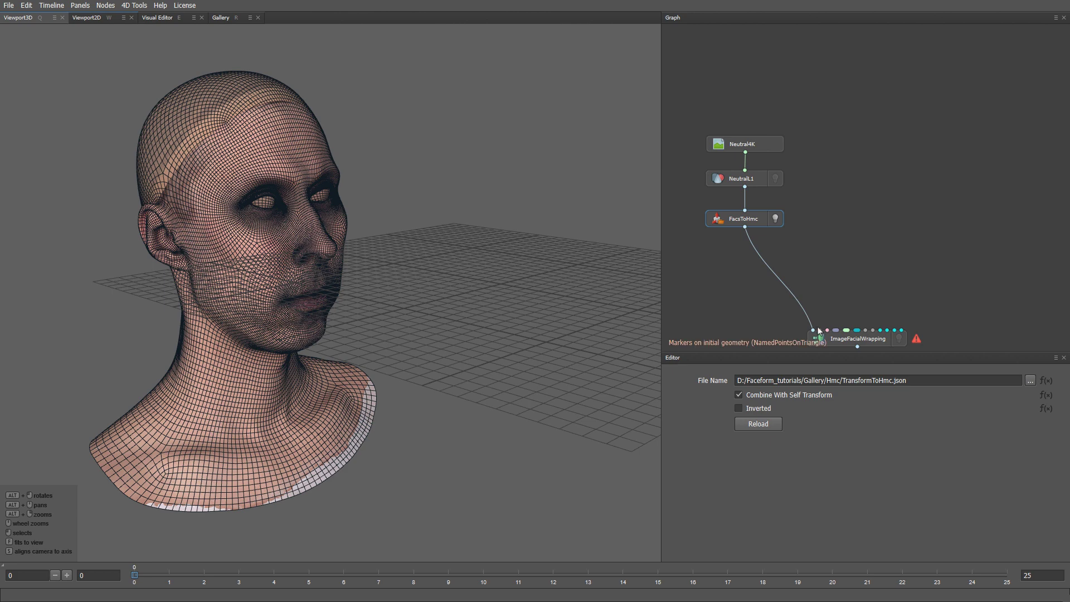
# Add a LoadPoints node beside FacsToHmc and load Markers.json from the Hmc folder into it.
pyautogui.press('Tab')
pyautogui.write('loadpoints')
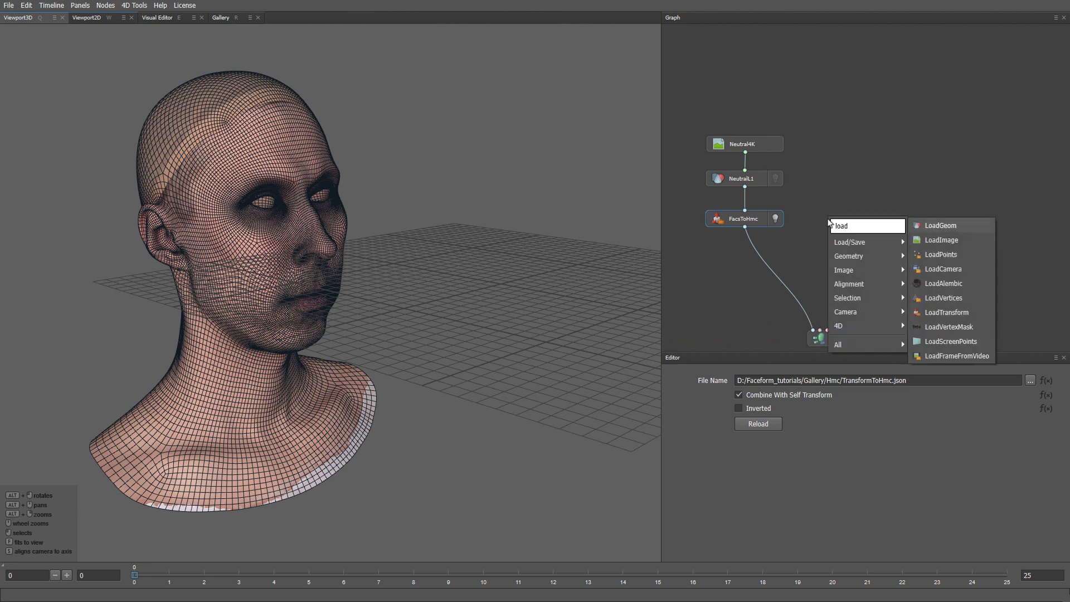
pyautogui.press('Return')
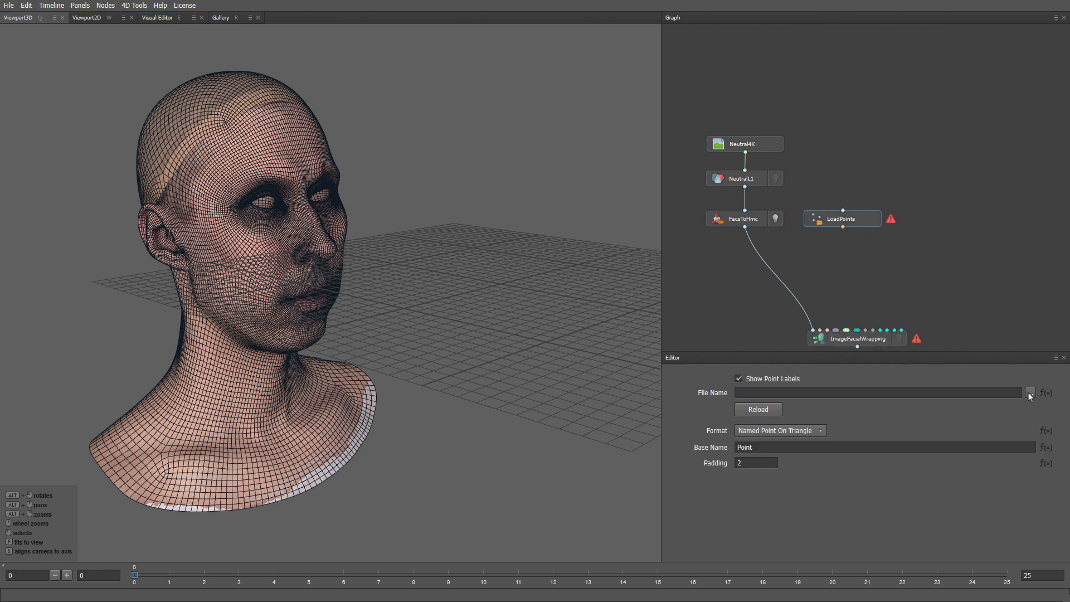
pyautogui.click(1030, 393)
pyautogui.doubleClick(420, 146)
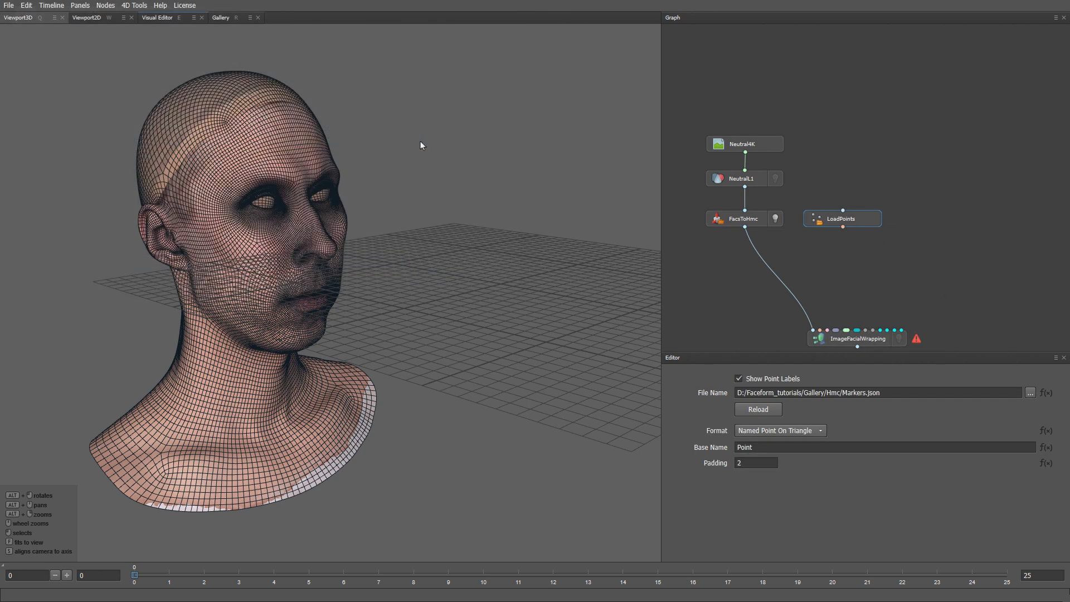
# Connect LoadPoints between NeutralL1 and the initial geometry markers input of ImageFacialWrapping, with its point labels hidden.
pyautogui.moveTo(744, 186); pyautogui.dragTo(846, 217)
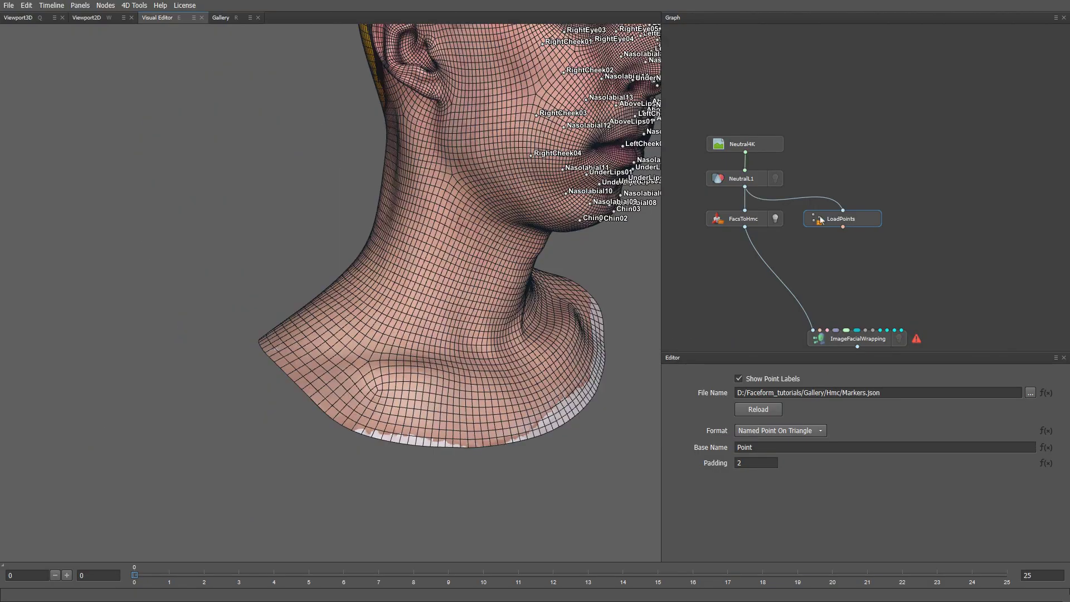
pyautogui.keyDown('alt'); pyautogui.moveTo(647, 212); pyautogui.dragTo(562, 396); pyautogui.keyUp('alt')
pyautogui.click(753, 379)
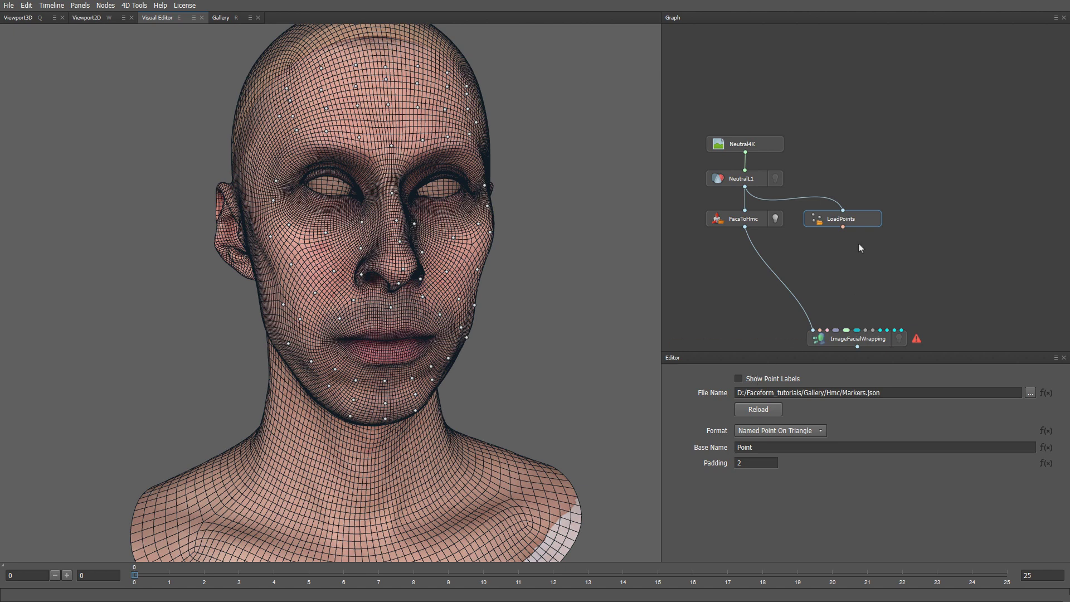
pyautogui.moveTo(842, 226); pyautogui.dragTo(818, 332)
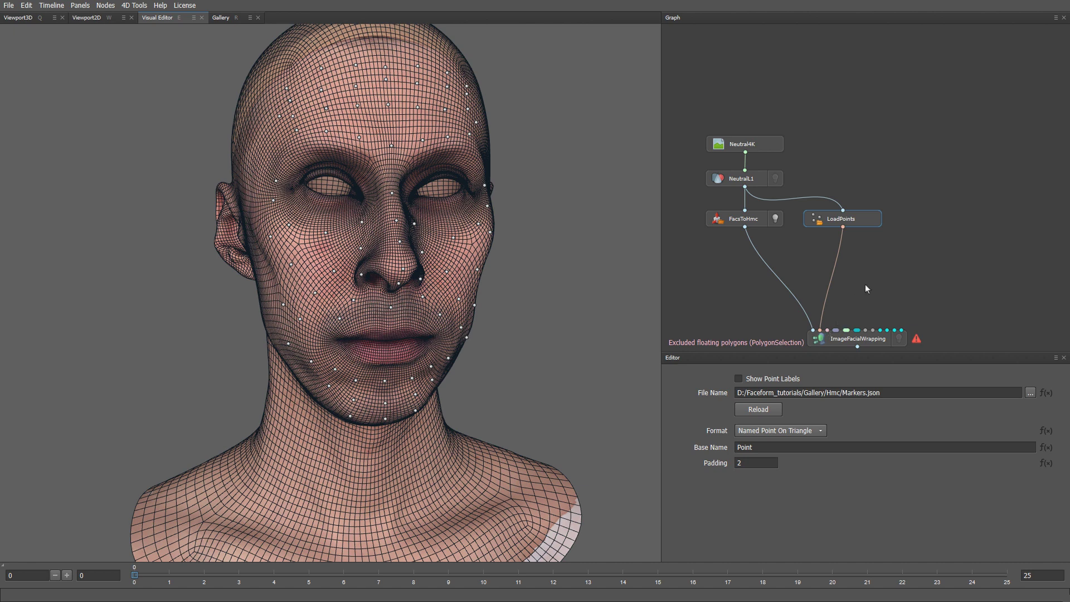
# Add a VertexMask node beside LoadPoints and connect NeutralL1 to its geometry input.
pyautogui.press('Tab')
pyautogui.write('v')
pyautogui.press('Return')
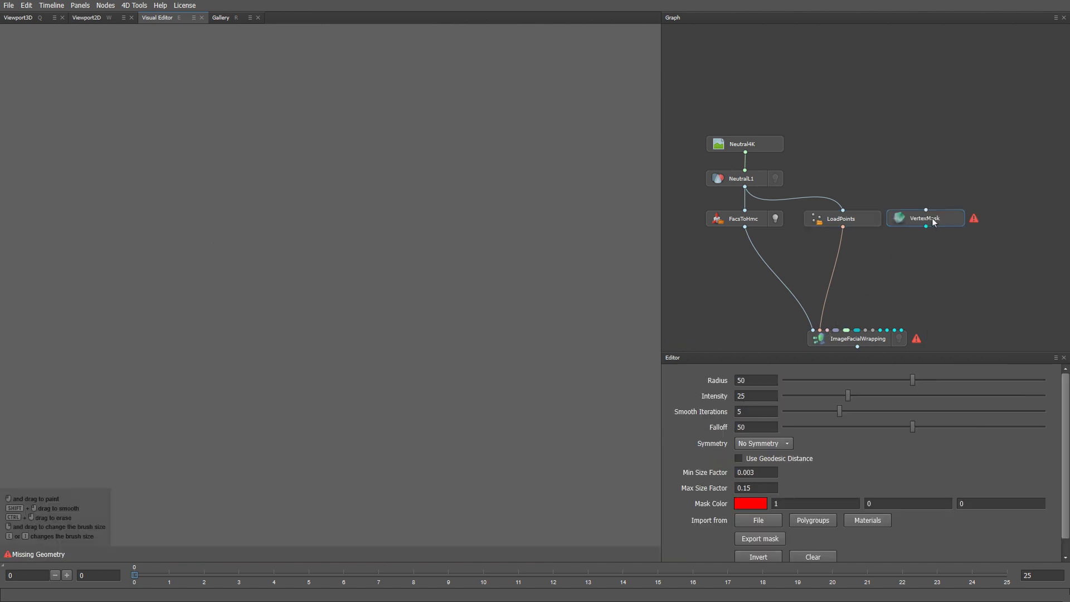
pyautogui.moveTo(927, 222); pyautogui.dragTo(934, 222)
pyautogui.moveTo(745, 187); pyautogui.dragTo(933, 210)
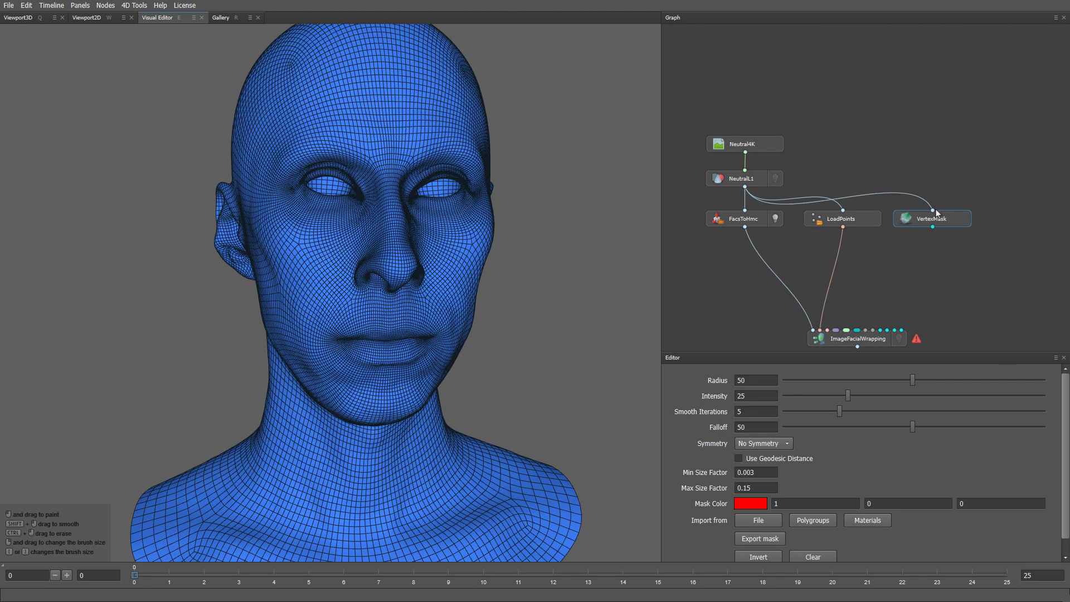
# Set the mask brush to intensity 100, falloff 100 and Topological symmetry, with geodesic distance enabled.
pyautogui.moveTo(848, 396); pyautogui.dragTo(1050, 403)
pyautogui.moveTo(912, 427); pyautogui.dragTo(1050, 432)
pyautogui.click(781, 450)
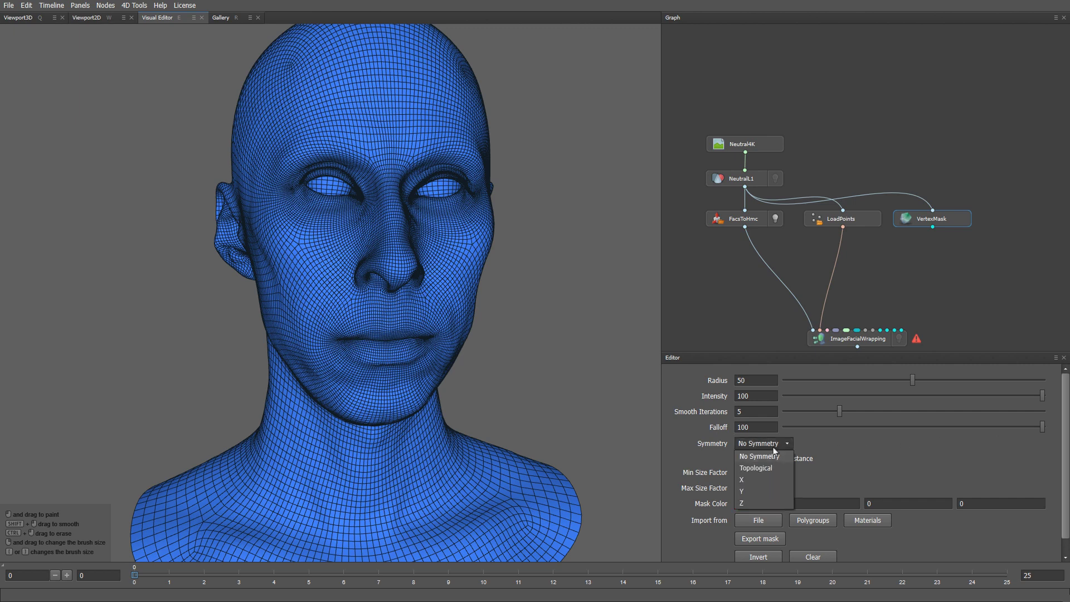
pyautogui.click(768, 467)
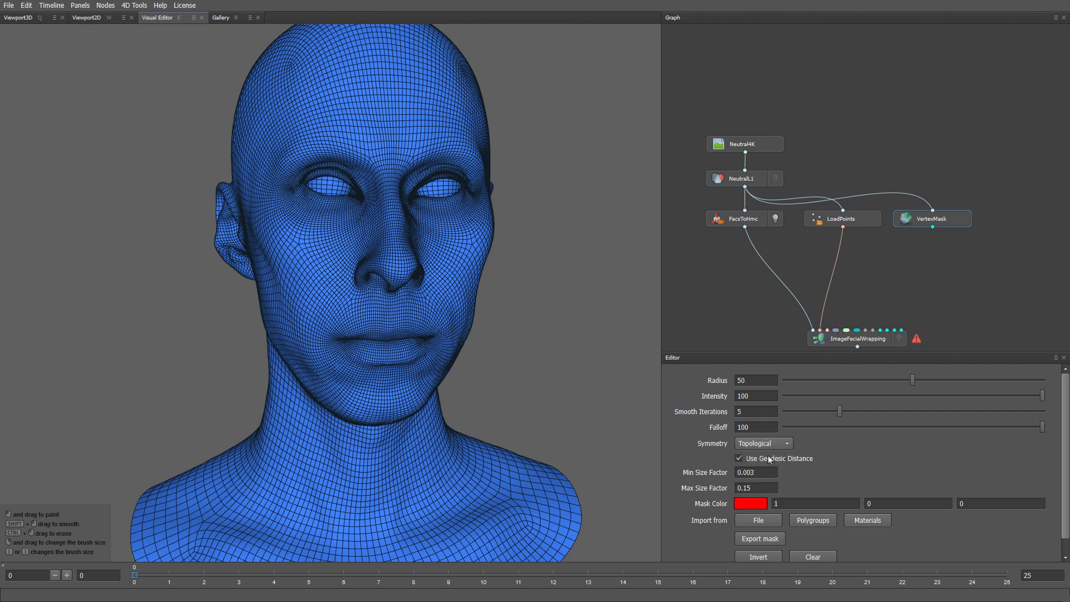
# Paint a mask band along the forehead, temples, jaw and chin with brush radius 25, and fill the face inside it with radius 56.
pyautogui.keyDown('alt'); pyautogui.moveTo(561, 183); pyautogui.dragTo(561, 214); pyautogui.keyUp('alt')
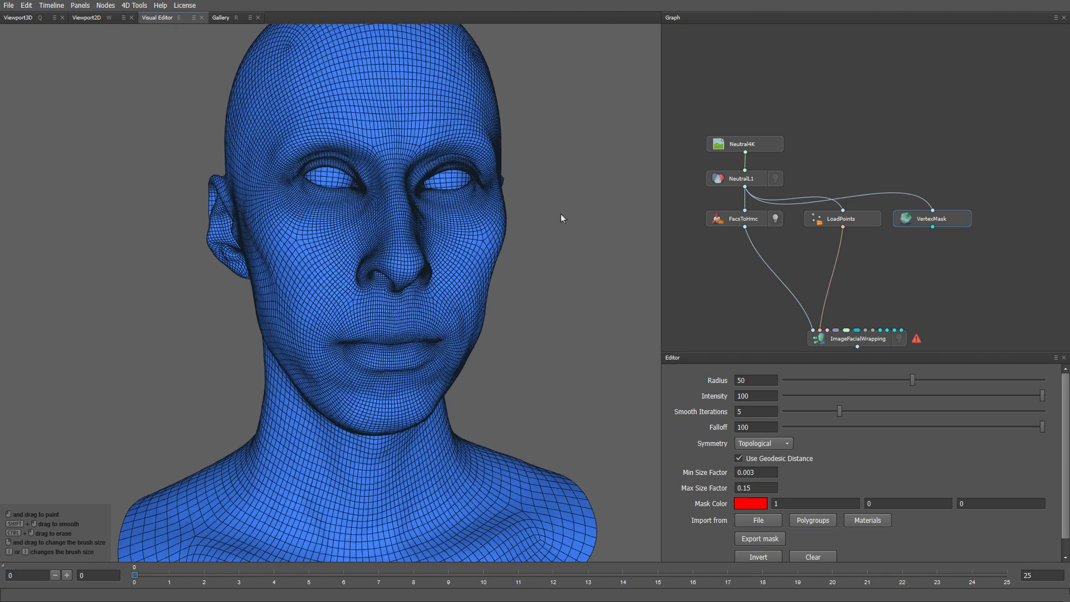
pyautogui.keyDown('alt'); pyautogui.moveTo(562, 214); pyautogui.dragTo(520, 274, button='middle'); pyautogui.keyUp('alt')
pyautogui.moveTo(520, 274)
pyautogui.keyDown('alt'); pyautogui.mouseDown()
pyautogui.moveTo(491, 290)
pyautogui.moveTo(500, 269)
pyautogui.mouseUp(); pyautogui.keyUp('alt')
pyautogui.keyDown('alt'); pyautogui.moveTo(501, 269); pyautogui.dragTo(492, 333, button='right'); pyautogui.keyUp('alt')
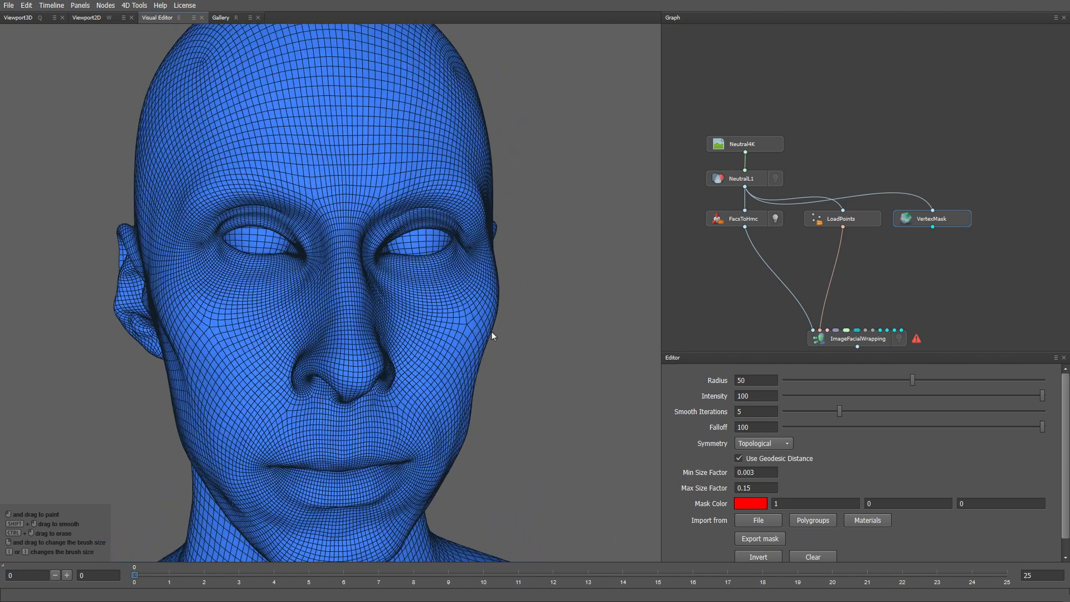
pyautogui.moveTo(364, 143); pyautogui.dragTo(357, 129, button='right')
pyautogui.moveTo(354, 118)
pyautogui.mouseDown()
pyautogui.moveTo(393, 114)
pyautogui.moveTo(426, 121)
pyautogui.moveTo(441, 140)
pyautogui.moveTo(454, 133)
pyautogui.moveTo(338, 113)
pyautogui.moveTo(357, 114)
pyautogui.mouseUp()
pyautogui.moveTo(444, 170)
pyautogui.keyDown('alt'); pyautogui.mouseDown()
pyautogui.moveTo(485, 233)
pyautogui.moveTo(495, 193)
pyautogui.moveTo(299, 119)
pyautogui.moveTo(329, 263)
pyautogui.moveTo(293, 384)
pyautogui.moveTo(296, 359)
pyautogui.moveTo(295, 402)
pyautogui.moveTo(275, 449)
pyautogui.moveTo(240, 485)
pyautogui.moveTo(280, 427)
pyautogui.moveTo(307, 315)
pyautogui.moveTo(279, 426)
pyautogui.mouseUp(); pyautogui.keyUp('alt')
pyautogui.keyDown('alt'); pyautogui.moveTo(527, 448); pyautogui.dragTo(641, 429); pyautogui.keyUp('alt')
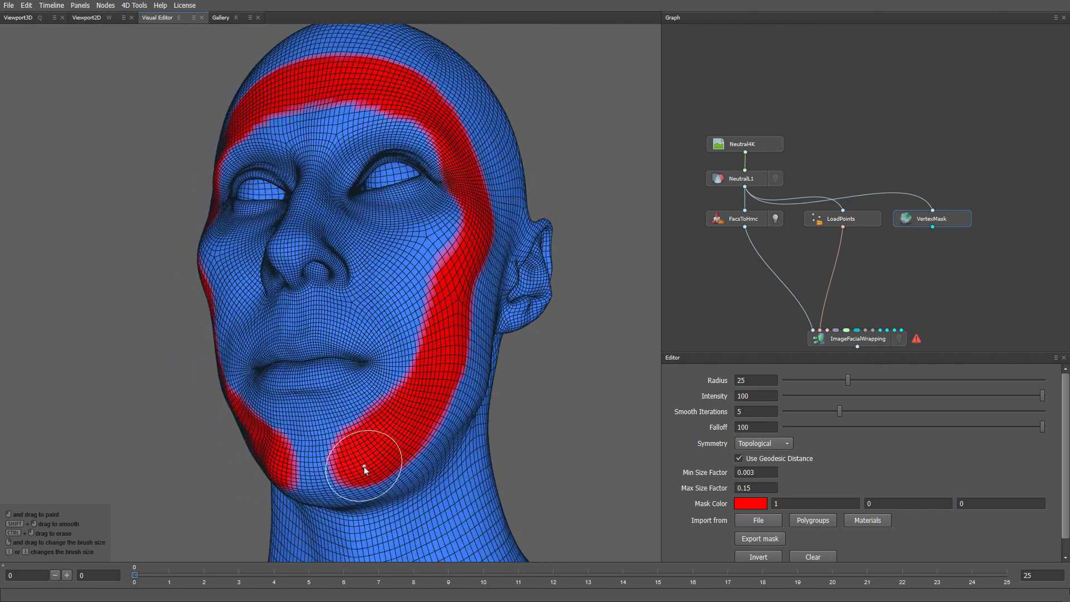
pyautogui.moveTo(365, 466)
pyautogui.mouseDown()
pyautogui.moveTo(295, 469)
pyautogui.moveTo(358, 449)
pyautogui.moveTo(366, 458)
pyautogui.moveTo(311, 478)
pyautogui.moveTo(554, 454)
pyautogui.moveTo(582, 479)
pyautogui.moveTo(461, 430)
pyautogui.mouseUp()
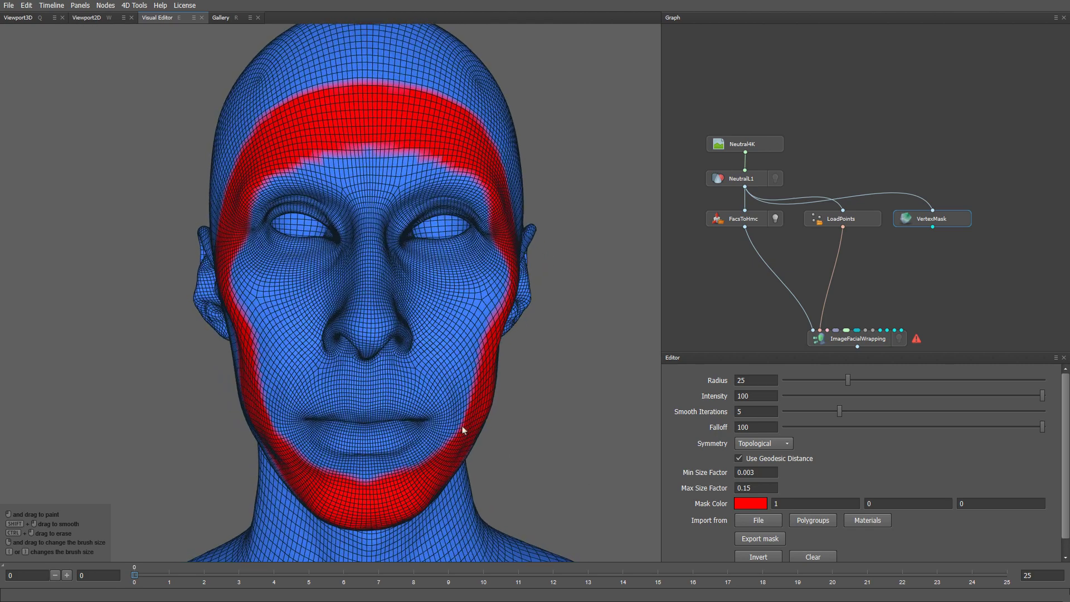
pyautogui.moveTo(366, 399); pyautogui.dragTo(366, 403, button='right')
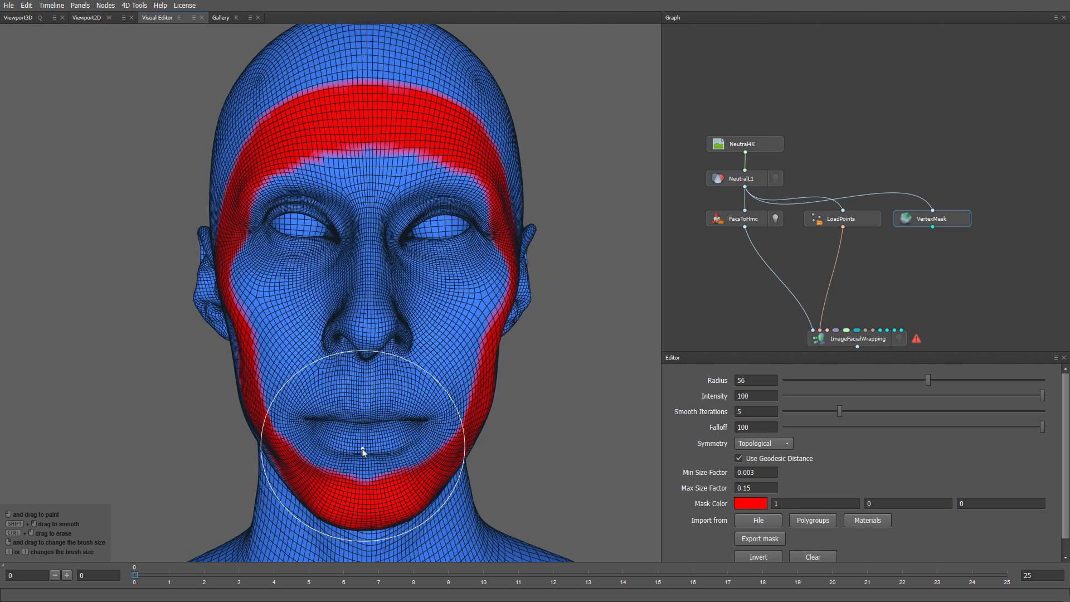
pyautogui.moveTo(363, 447)
pyautogui.mouseDown()
pyautogui.moveTo(382, 208)
pyautogui.moveTo(440, 251)
pyautogui.moveTo(426, 337)
pyautogui.moveTo(383, 397)
pyautogui.mouseUp()
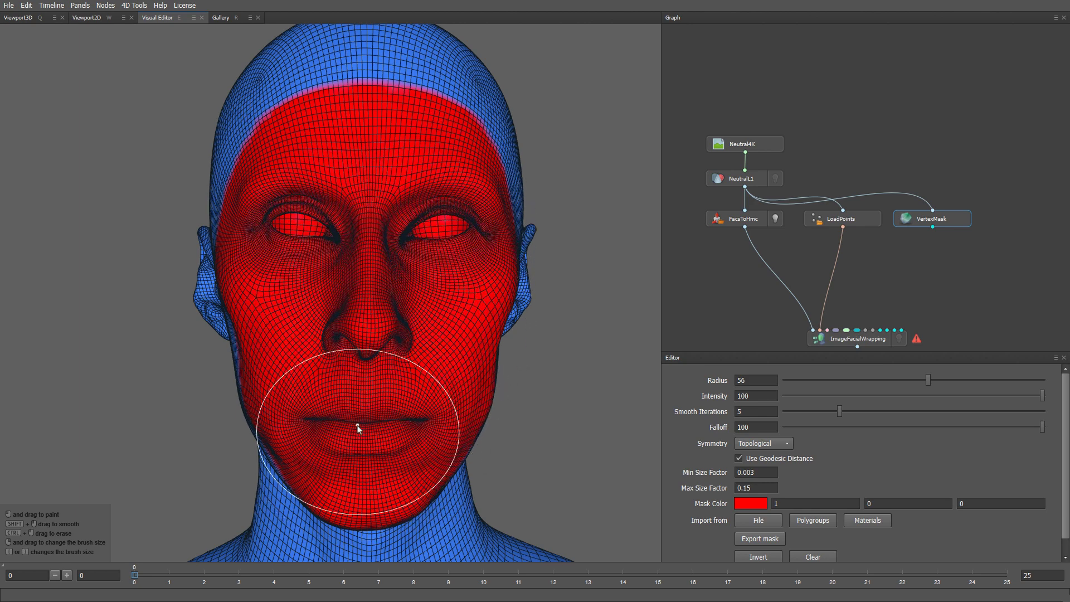
# Subtract the EyeSocketBottom, EyeSocketTop, MouthSocketBottom, MouthSocketTop and Caruncle polygroups from the face mask.
pyautogui.click(819, 522)
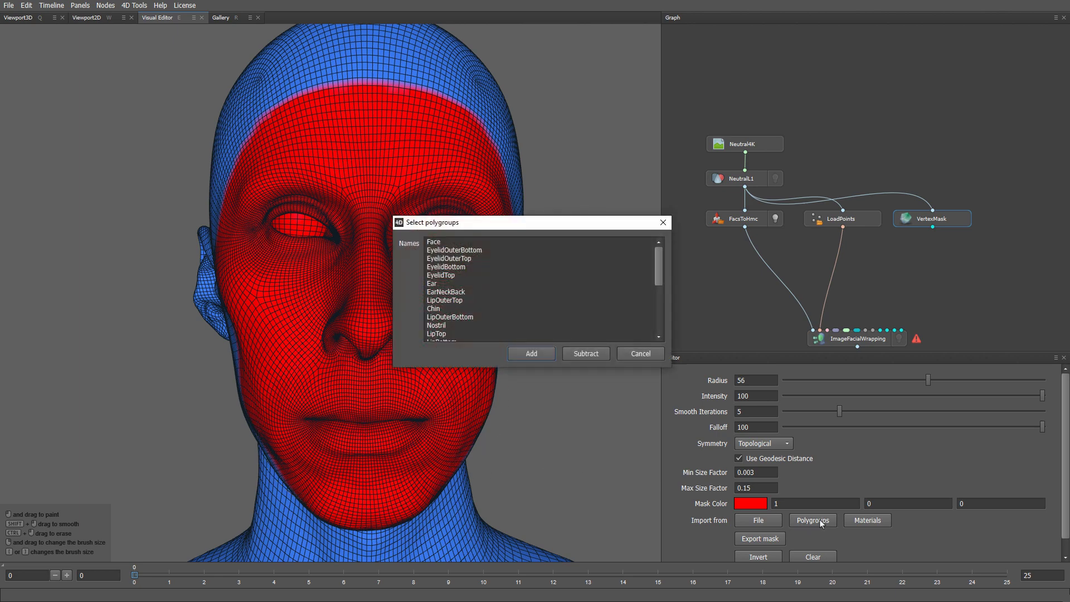
pyautogui.scroll(-3, 496, 296)
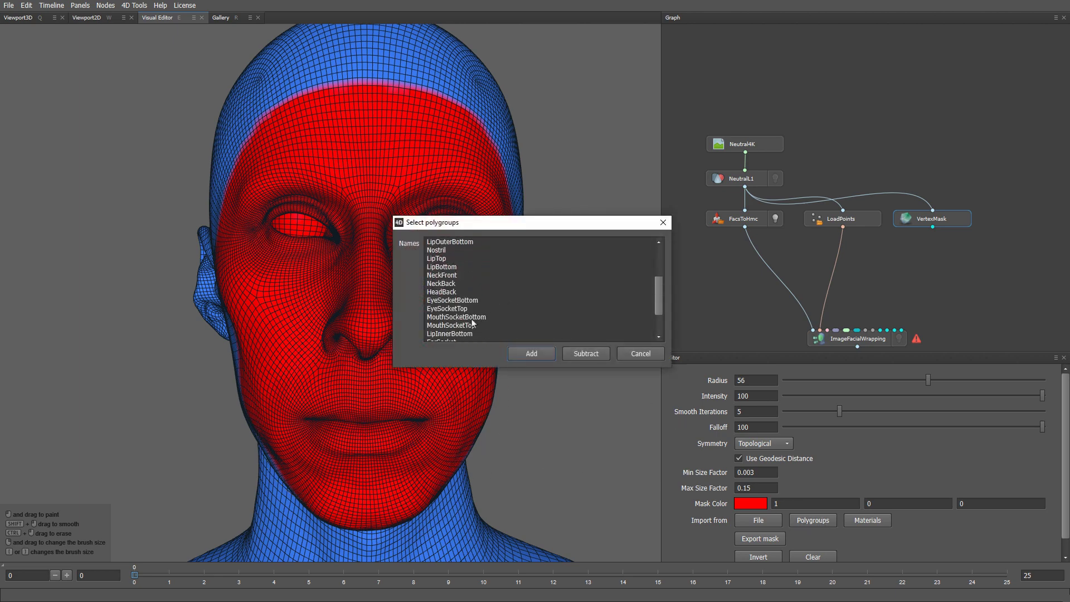
pyautogui.moveTo(471, 320); pyautogui.dragTo(472, 328)
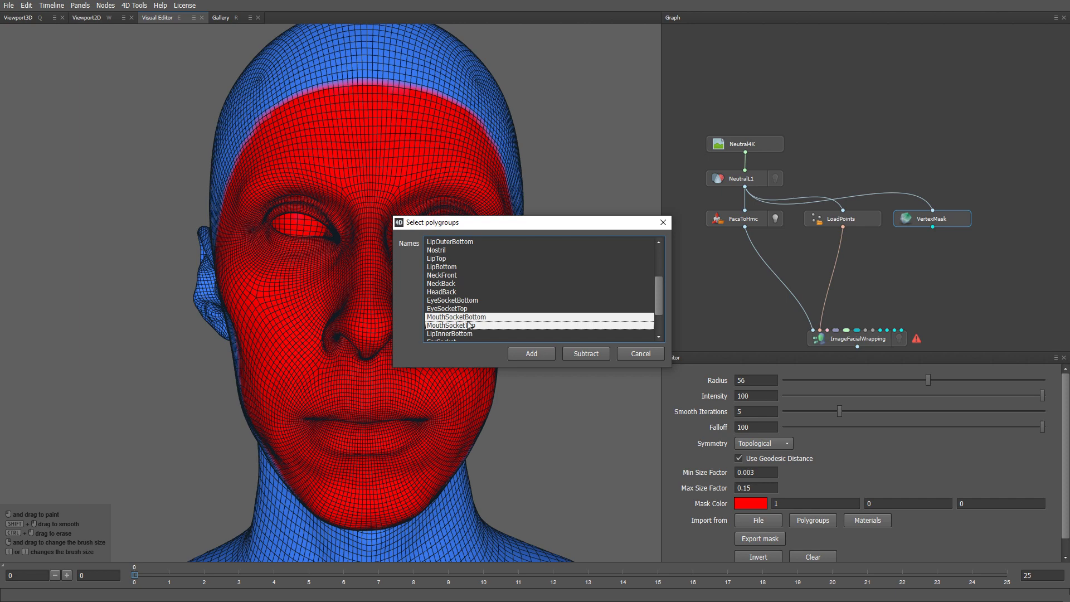
pyautogui.keyDown('ctrl'); pyautogui.click(467, 301); pyautogui.keyUp('ctrl')
pyautogui.keyDown('ctrl'); pyautogui.click(462, 309); pyautogui.keyUp('ctrl')
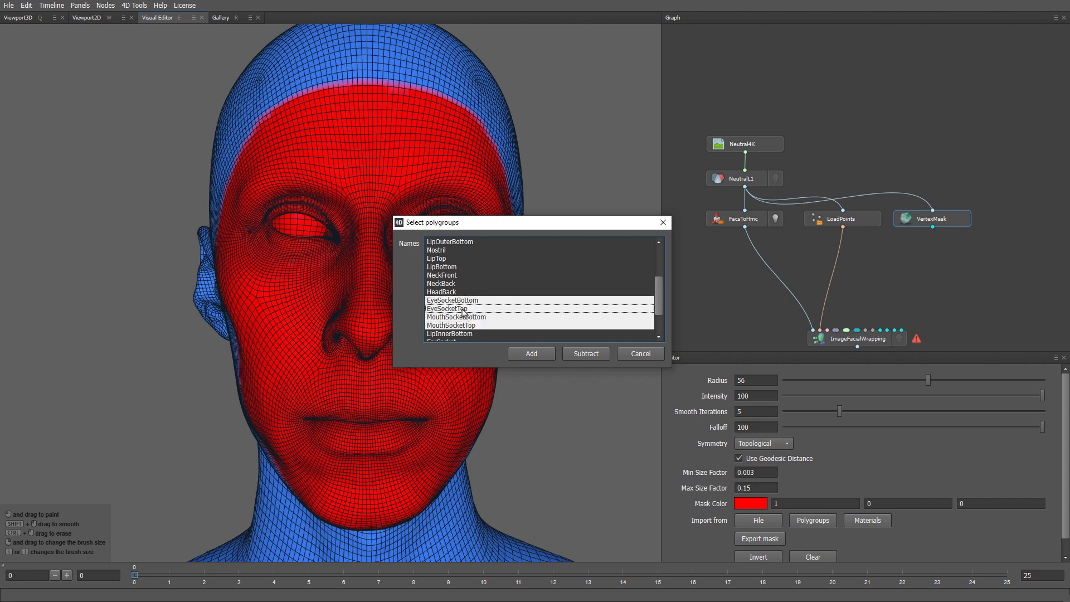
pyautogui.scroll(-2, 463, 312)
pyautogui.keyDown('ctrl'); pyautogui.click(458, 326); pyautogui.keyUp('ctrl')
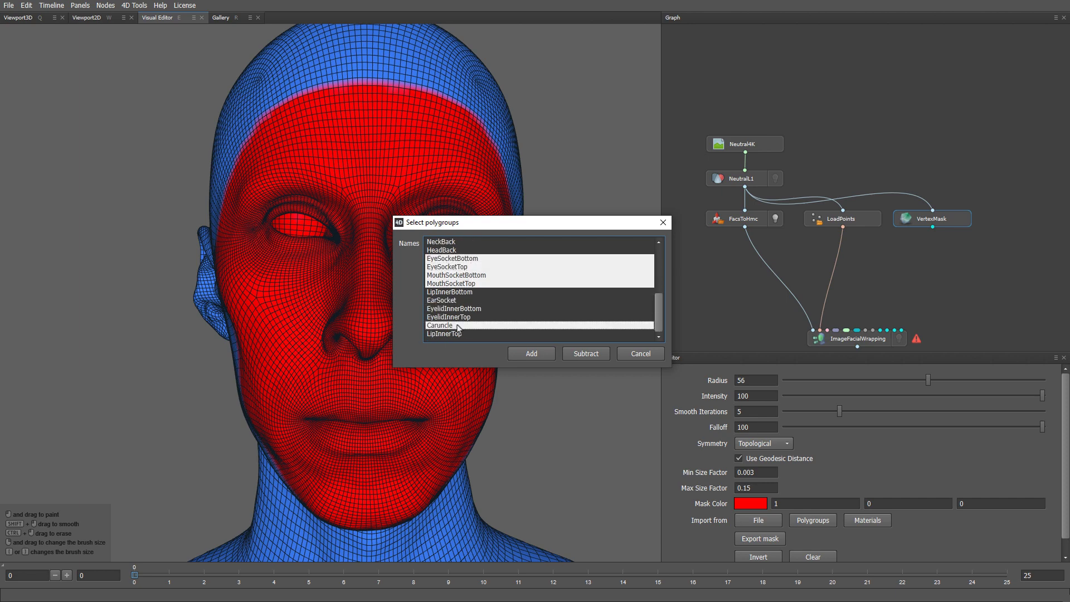
pyautogui.click(586, 353)
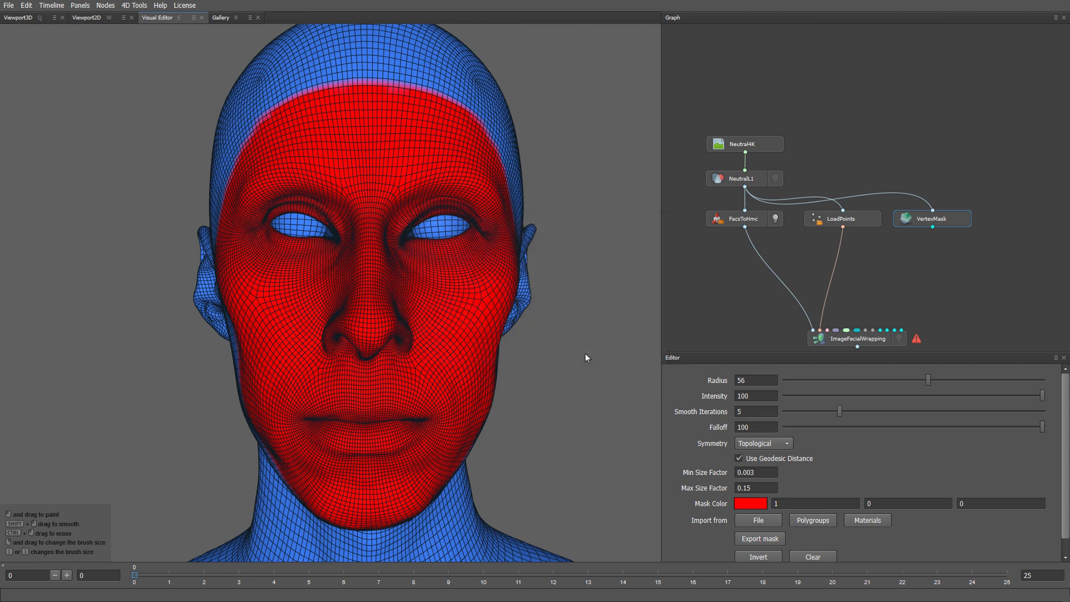
# Feed ImageFacialWrapping's polygon selection input from a new, inverted VertexMaskToPolygonSelection node that takes NeutralL1 and VertexMask as inputs.
pyautogui.press('Tab')
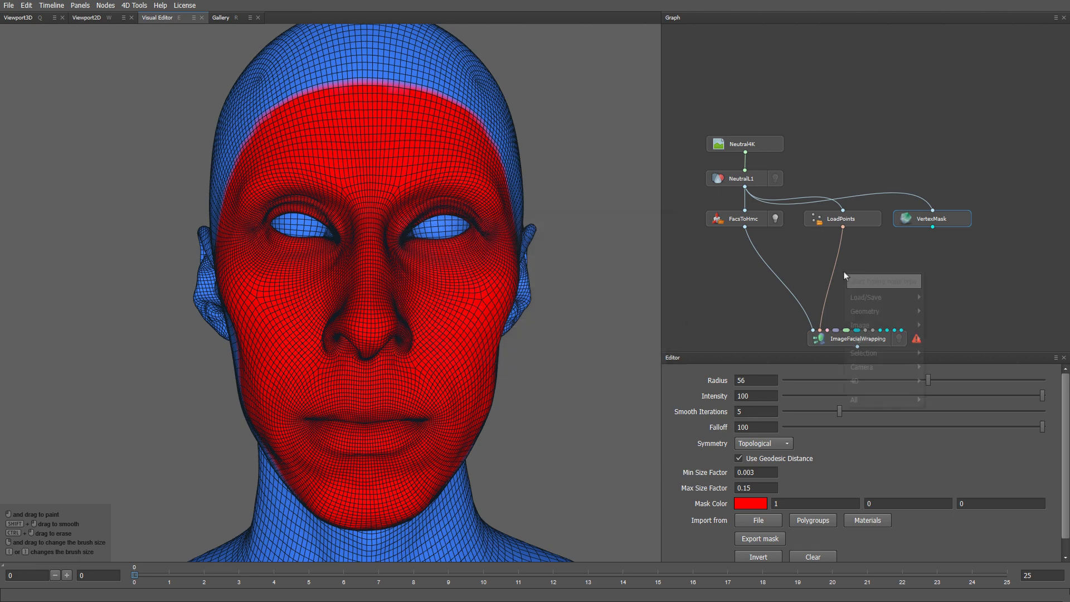
pyautogui.write('ver')
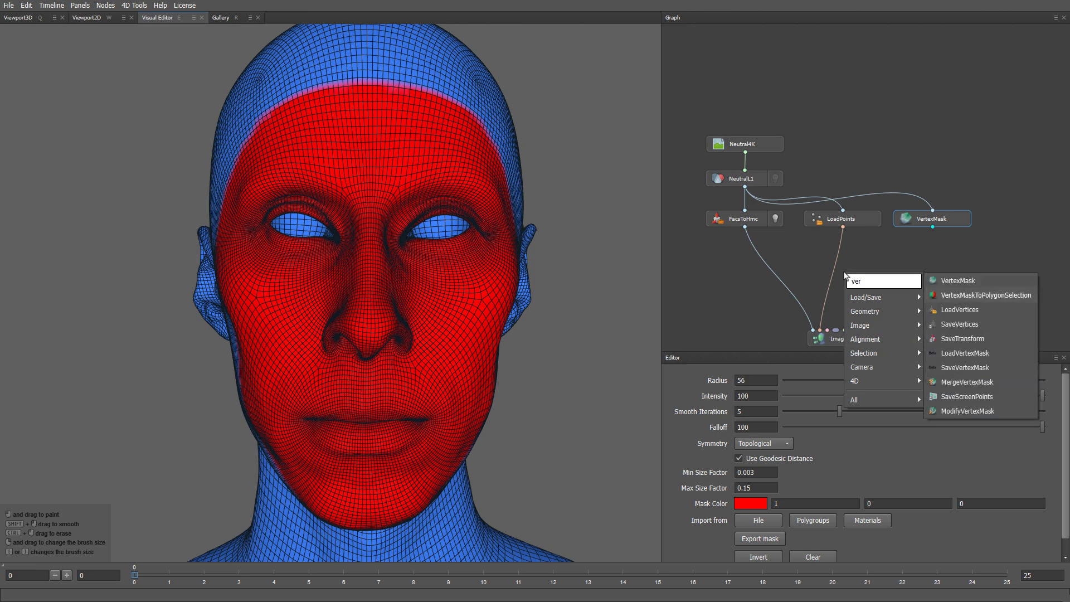
pyautogui.click(986, 295)
pyautogui.moveTo(858, 260); pyautogui.dragTo(938, 258)
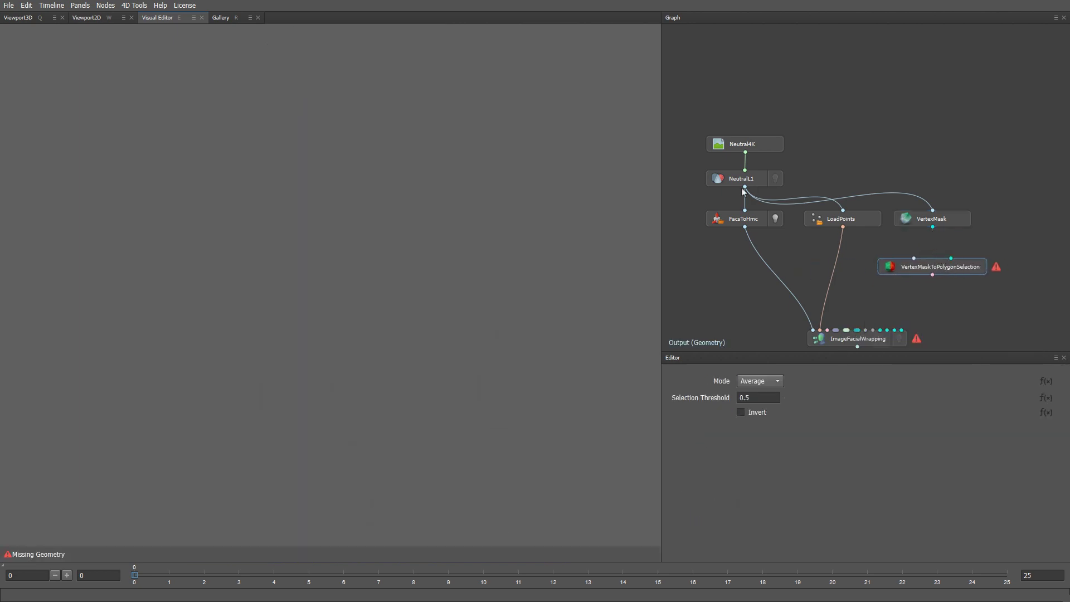
pyautogui.moveTo(745, 188); pyautogui.dragTo(951, 258)
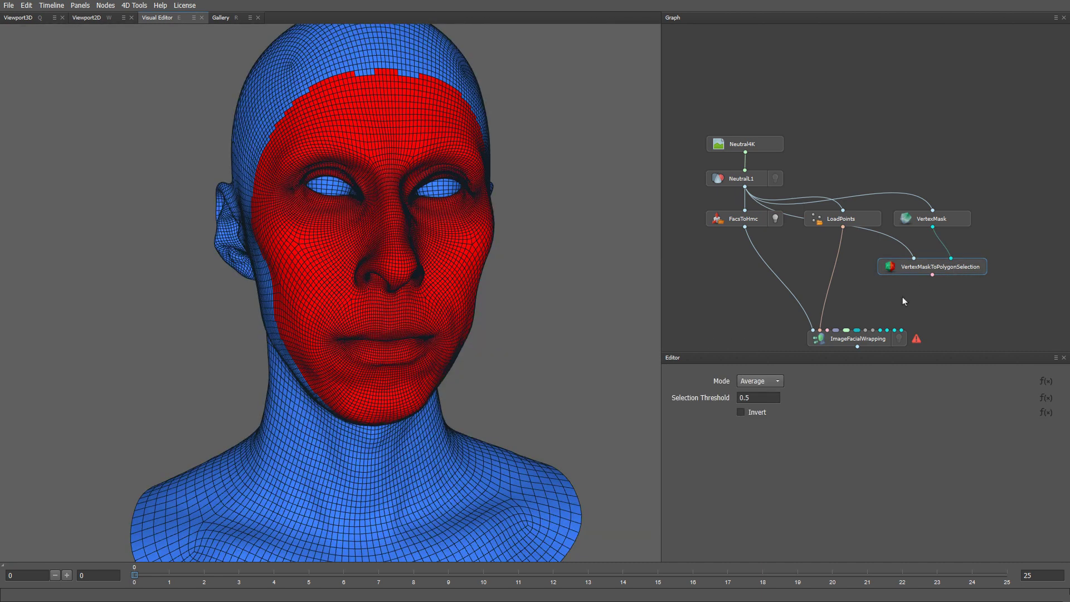
pyautogui.click(741, 413)
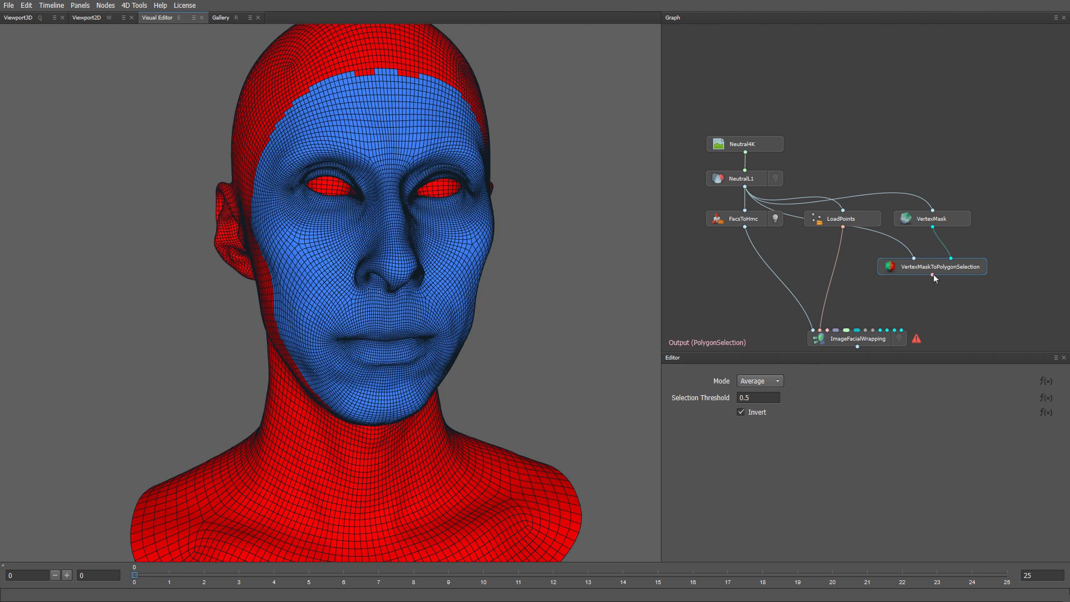
pyautogui.moveTo(933, 274); pyautogui.dragTo(827, 335)
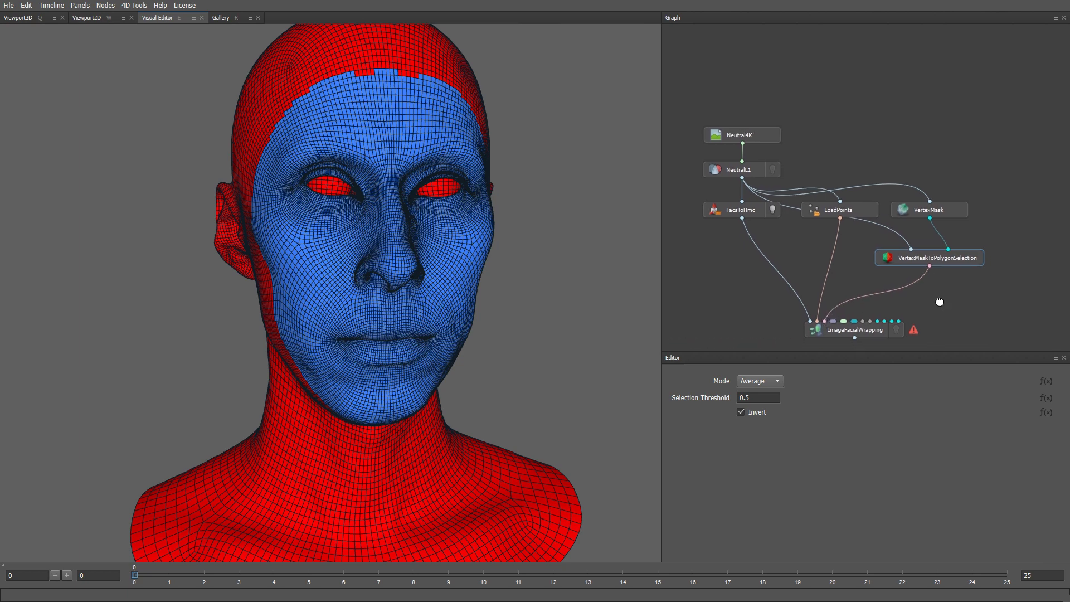
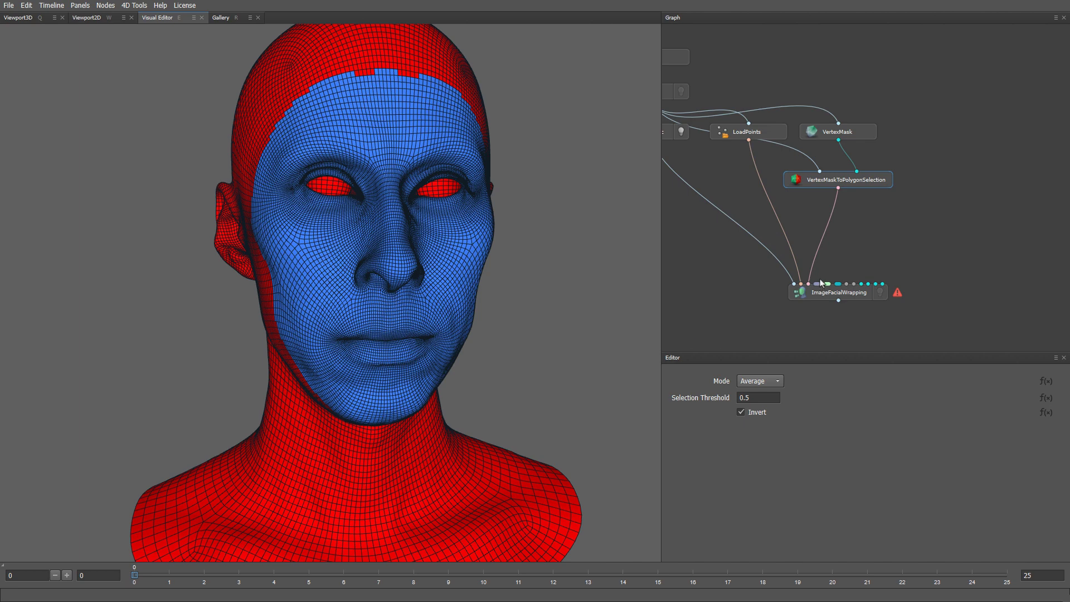
# Add a LoadCamera node beside VertexMask and load top.json from the Checkerboard/CameraCalibration folder into it.
pyautogui.press('Tab')
pyautogui.write('loadcam')
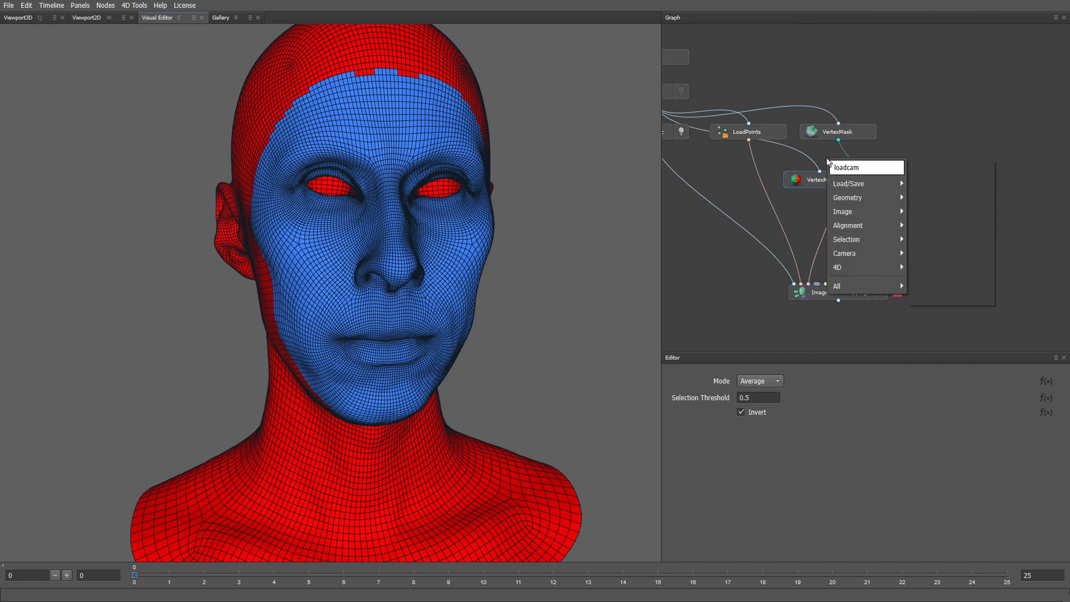
pyautogui.press('Return')
pyautogui.moveTo(829, 162); pyautogui.dragTo(944, 135)
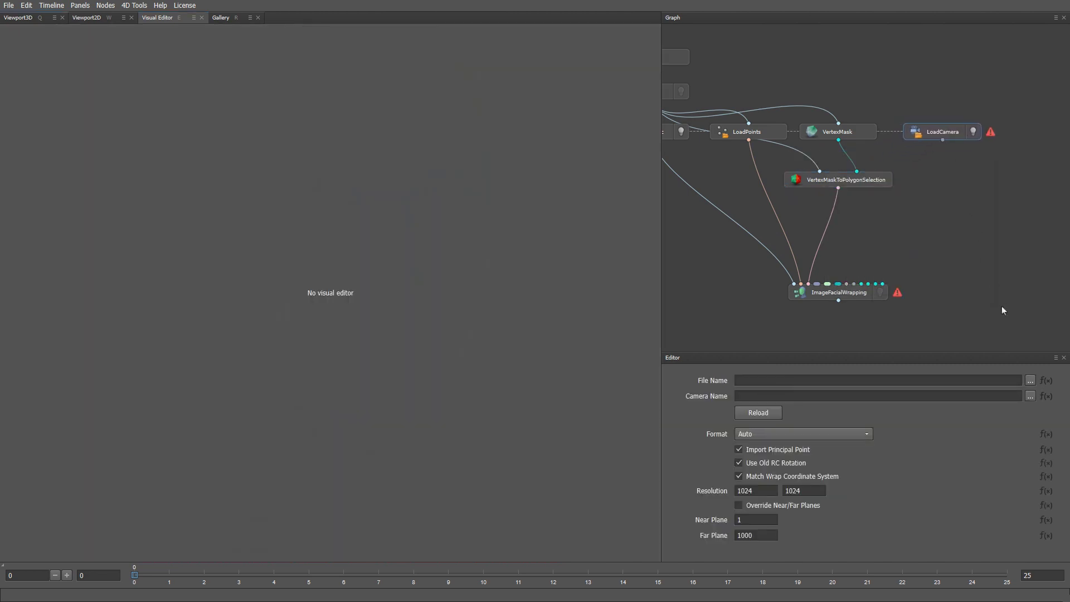
pyautogui.click(1030, 380)
pyautogui.doubleClick(297, 94)
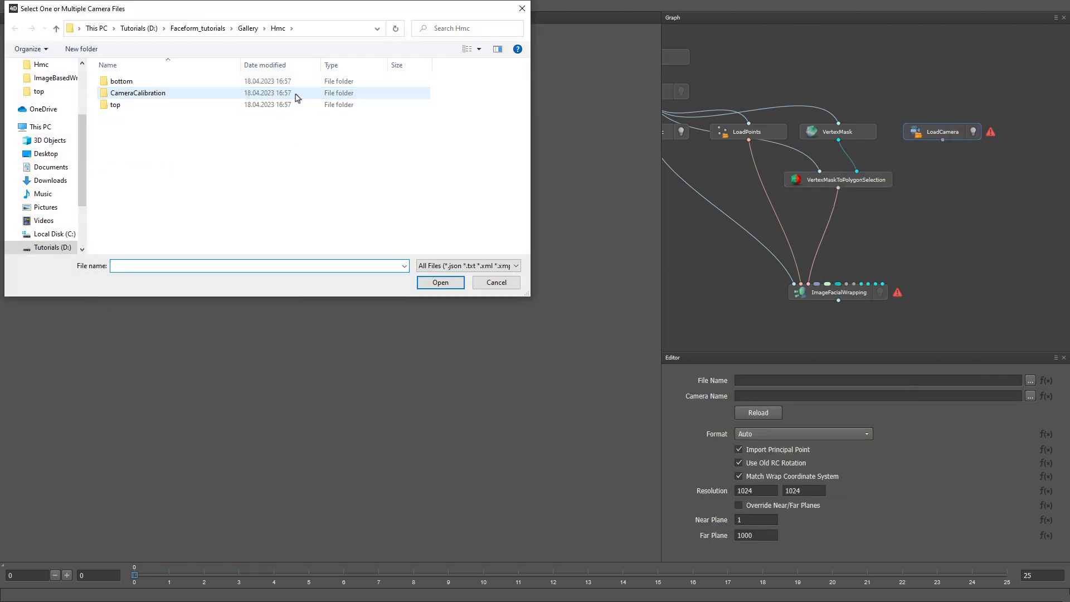
pyautogui.doubleClick(291, 94)
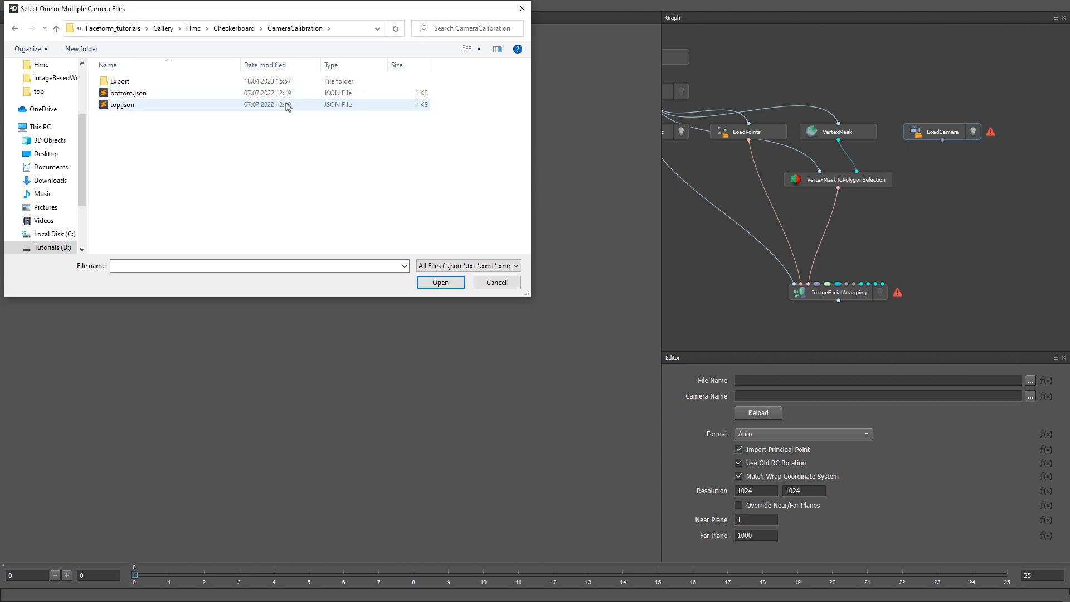
pyautogui.doubleClick(287, 104)
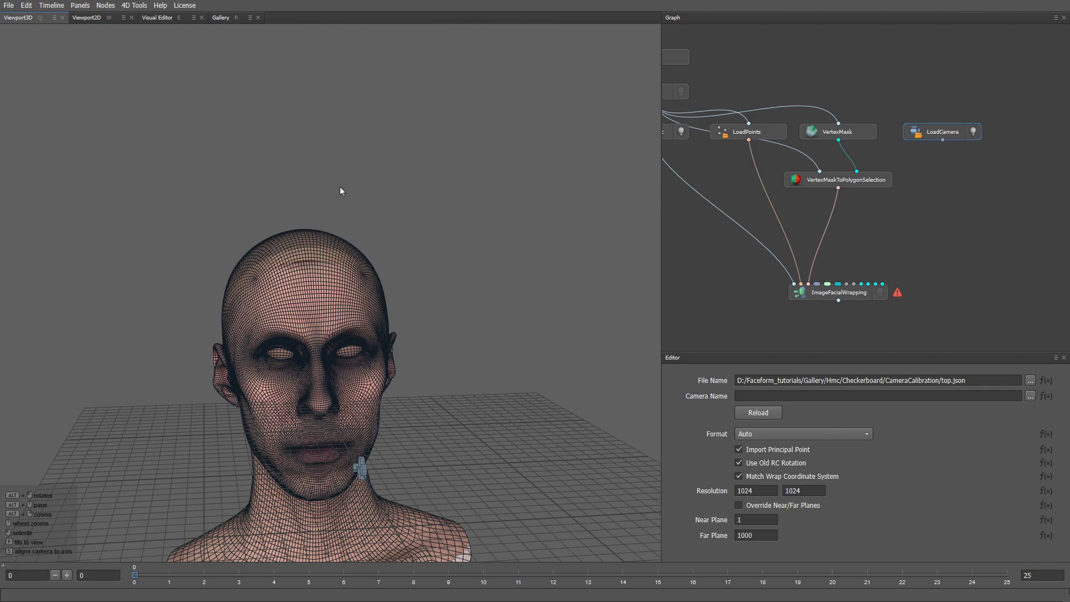
# Rename the LoadCamera node as TopCamera.
pyautogui.keyDown('alt'); pyautogui.moveTo(452, 419); pyautogui.dragTo(510, 361); pyautogui.keyUp('alt')
pyautogui.press('F2')
pyautogui.write('TopCamera')
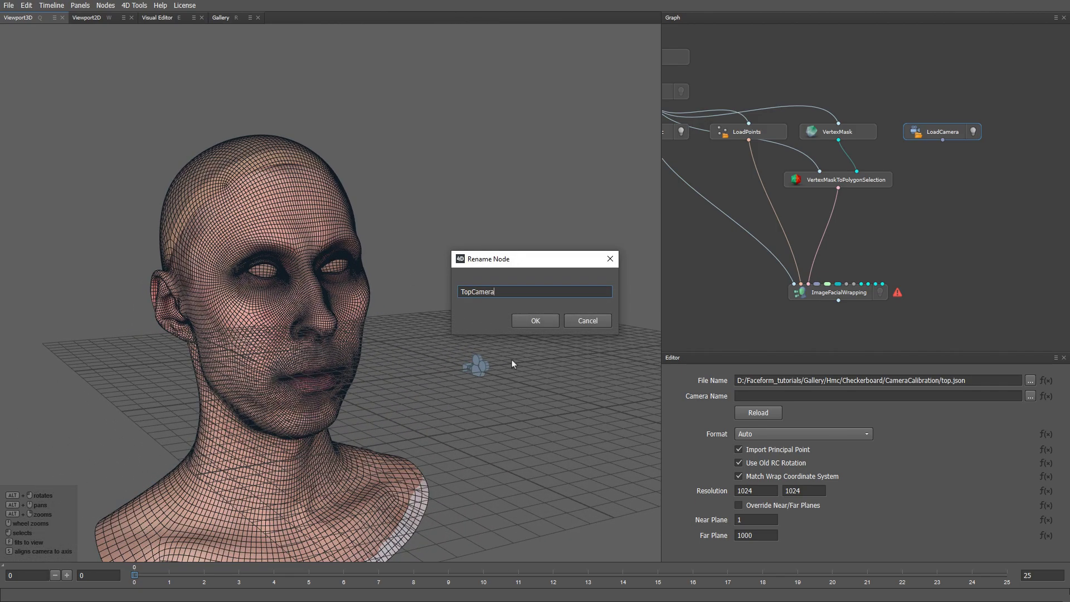
pyautogui.press('Return')
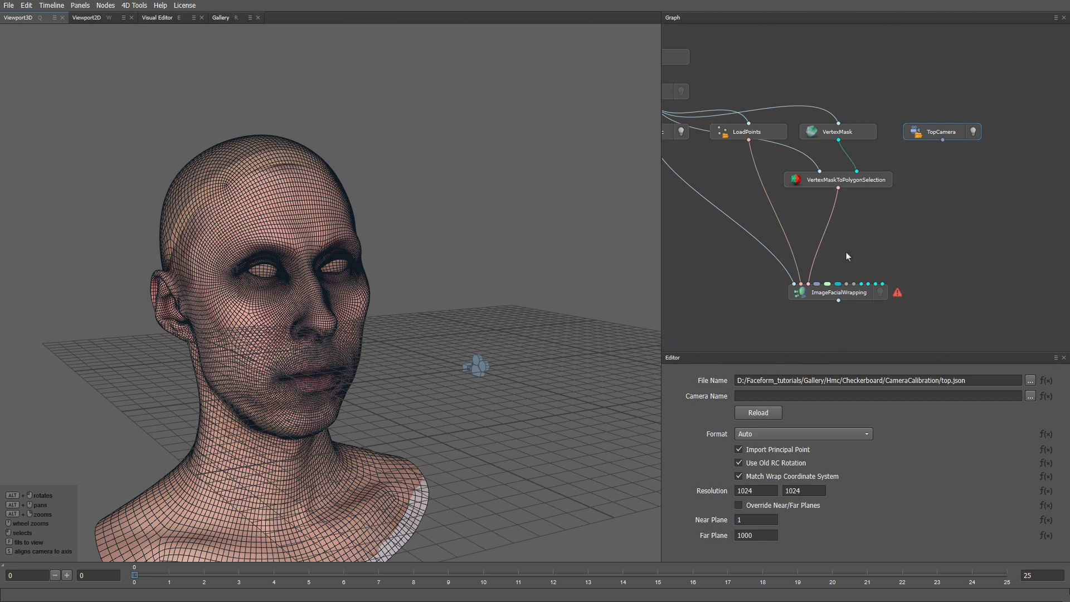
# Add an UndistortCamera node below TopCamera and connect it between TopCamera and ImageFacialWrapping's camera input.
pyautogui.press('Tab')
pyautogui.write('und')
pyautogui.press('Down')
pyautogui.press('Return')
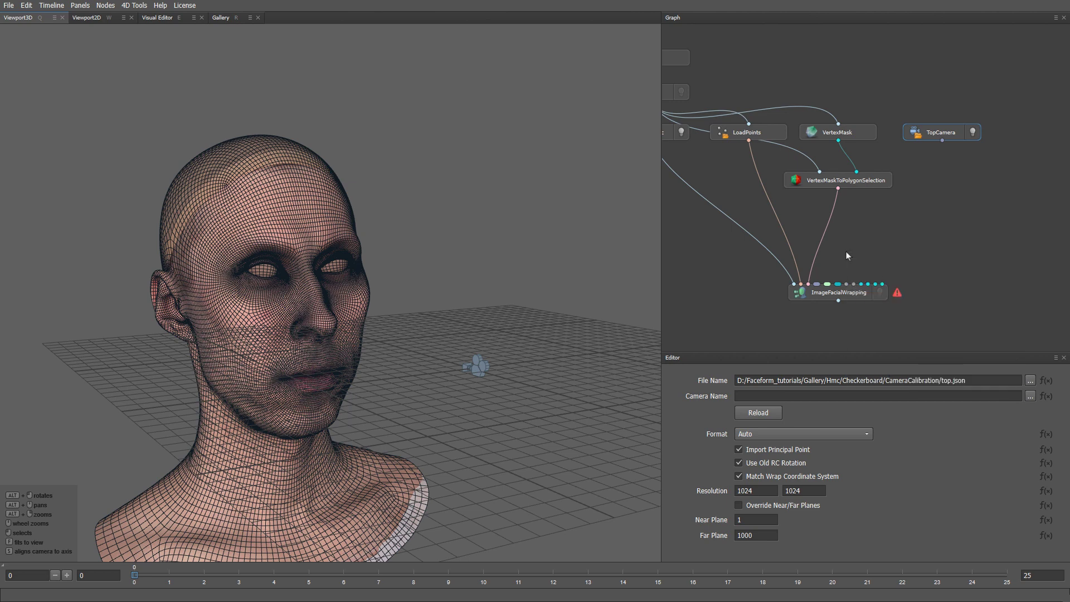
pyautogui.moveTo(863, 249); pyautogui.dragTo(948, 181)
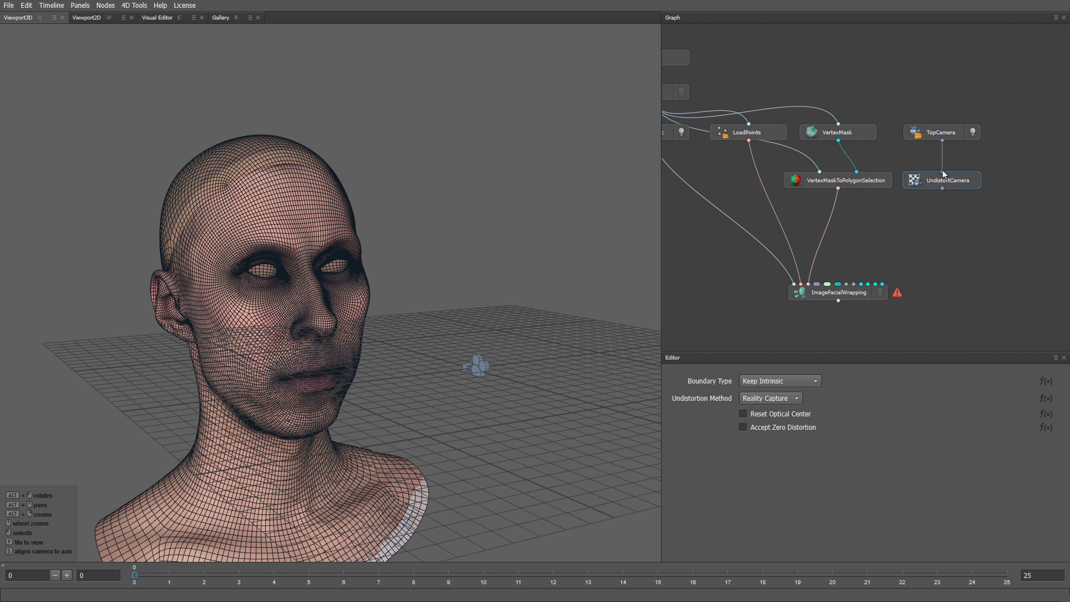
pyautogui.moveTo(942, 187); pyautogui.dragTo(820, 288)
# Duplicate the TopCamera and UndistortCamera nodes and place the copies beside the originals.
pyautogui.moveTo(1035, 244); pyautogui.dragTo(950, 231, button='middle')
pyautogui.moveTo(950, 231); pyautogui.dragTo(834, 115)
pyautogui.hotkey('ctrl', 'c')
pyautogui.hotkey('ctrl', 'v')
pyautogui.moveTo(895, 98); pyautogui.dragTo(947, 132)
# Rename the copied camera node as BottomCamera and change its file to bottom.json in the CameraCalibration folder.
pyautogui.click(947, 132)
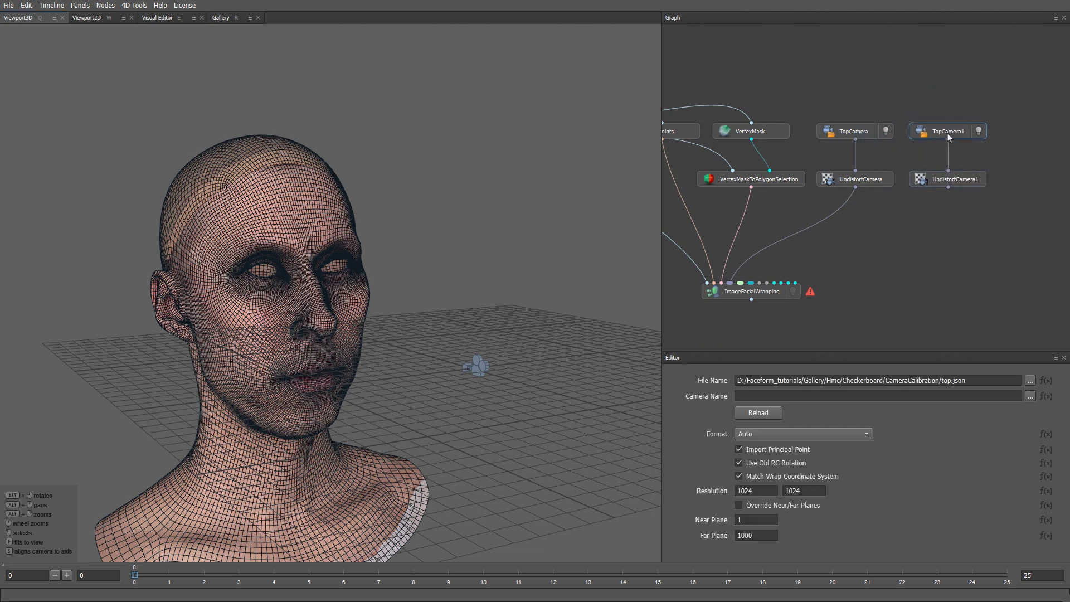
pyautogui.press('F2')
pyautogui.write('BottomCamera')
pyautogui.press('Return')
pyautogui.click(949, 382)
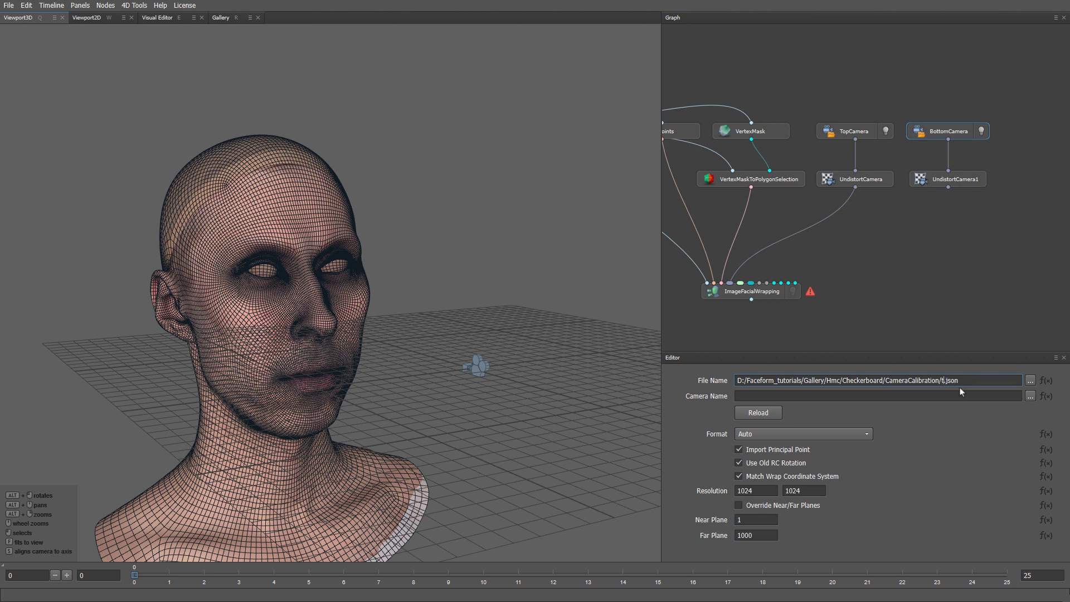
pyautogui.press('End')
pyautogui.press('Return')
# Connect UndistortCamera1 to the camera input of ImageFacialWrapping.
pyautogui.click(951, 182)
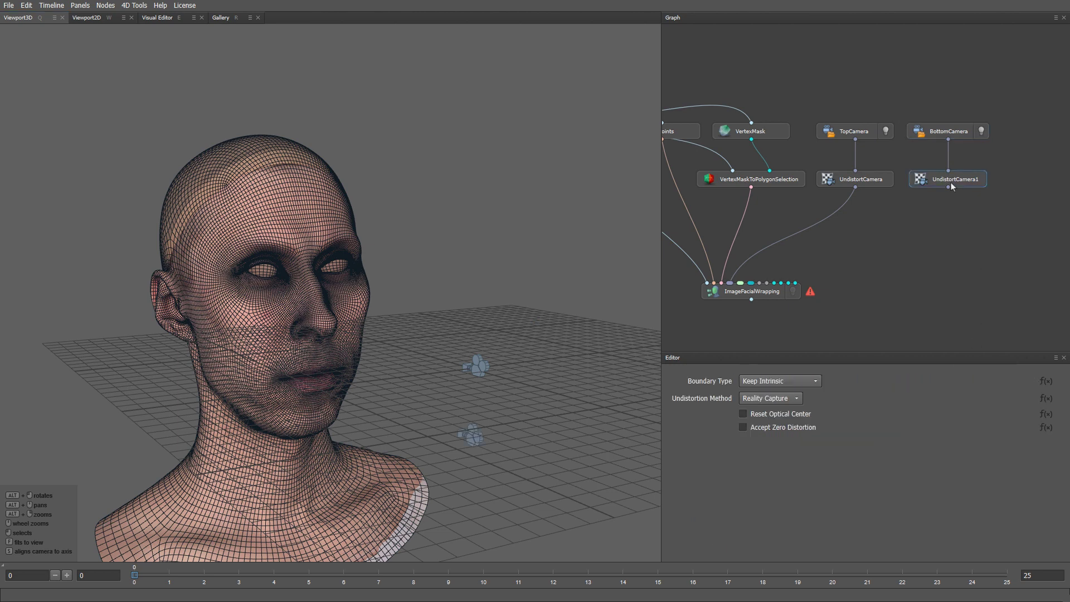
pyautogui.moveTo(946, 186); pyautogui.dragTo(857, 301)
# Bring the top camera's frame sequence from File Explorer's Hmc/Take01/top folder into the graph as an image node beside BottomCamera.
pyautogui.moveTo(1008, 254); pyautogui.dragTo(860, 229, button='middle')
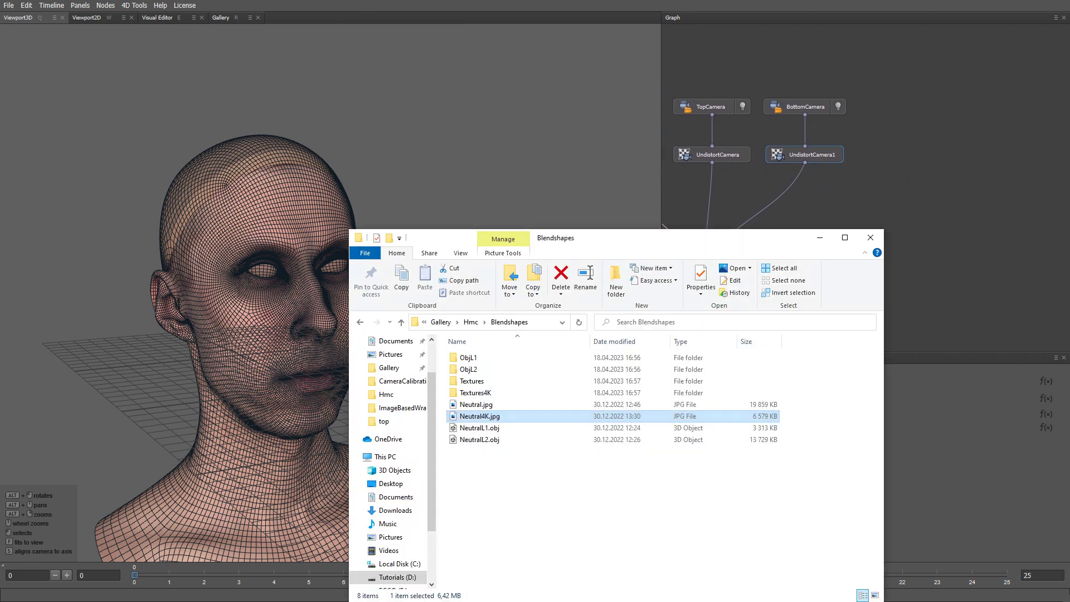
pyautogui.click(471, 322)
pyautogui.doubleClick(471, 392)
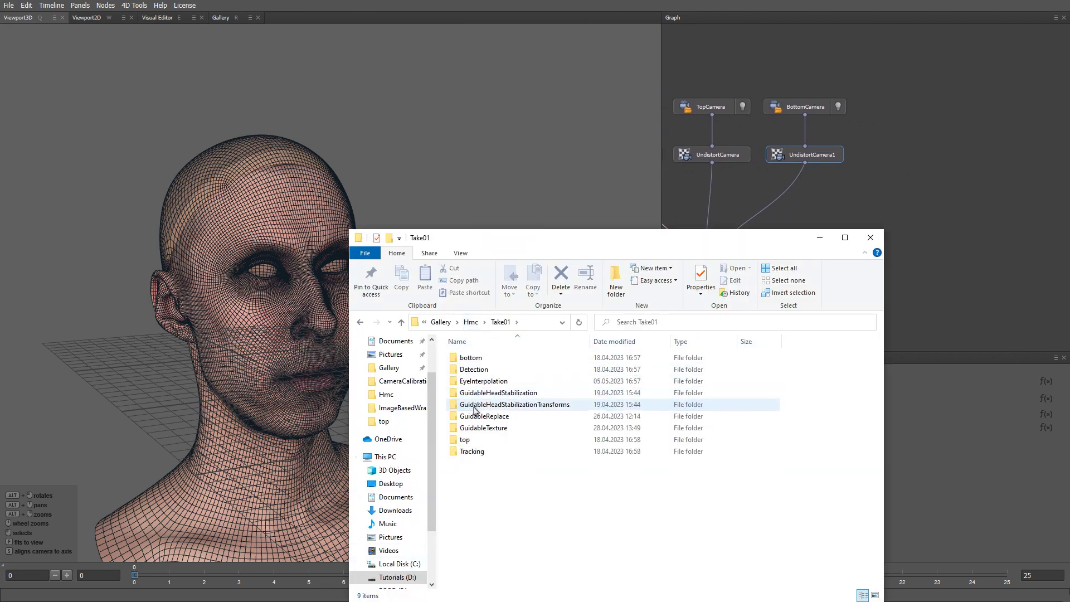
pyautogui.doubleClick(470, 439)
pyautogui.moveTo(475, 368); pyautogui.dragTo(898, 107)
pyautogui.click(582, 308)
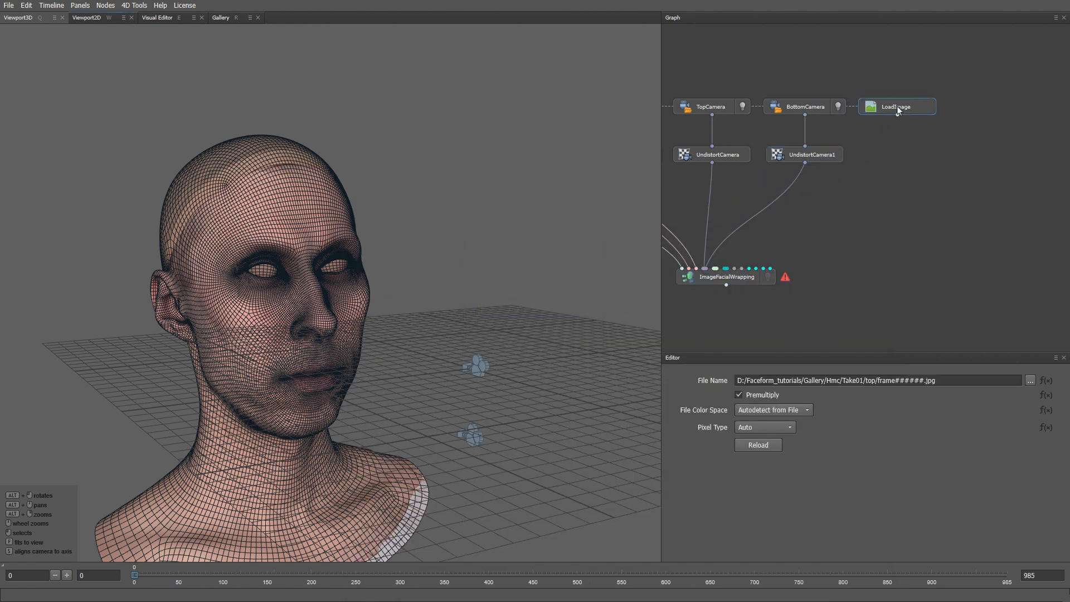
# Rename the LoadImage node as TopCameraImage.
pyautogui.doubleClick(898, 107)
pyautogui.write('TopCameraImage')
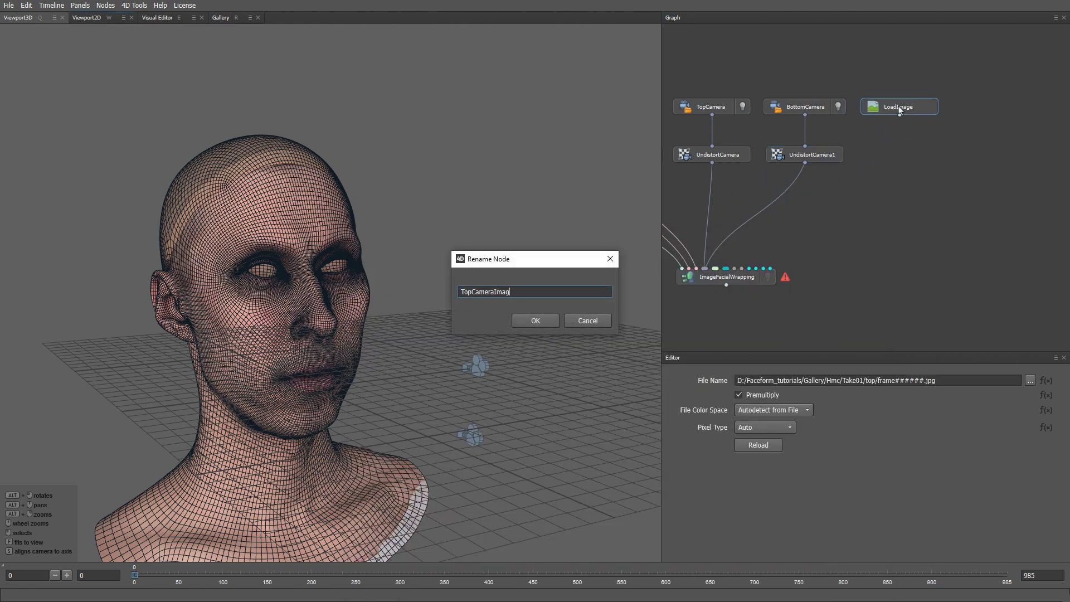
pyautogui.press('Return')
# Add an UndistortImage node below TopCameraImage and connect TopCameraImage and TopCamera to its inputs.
pyautogui.press('Tab')
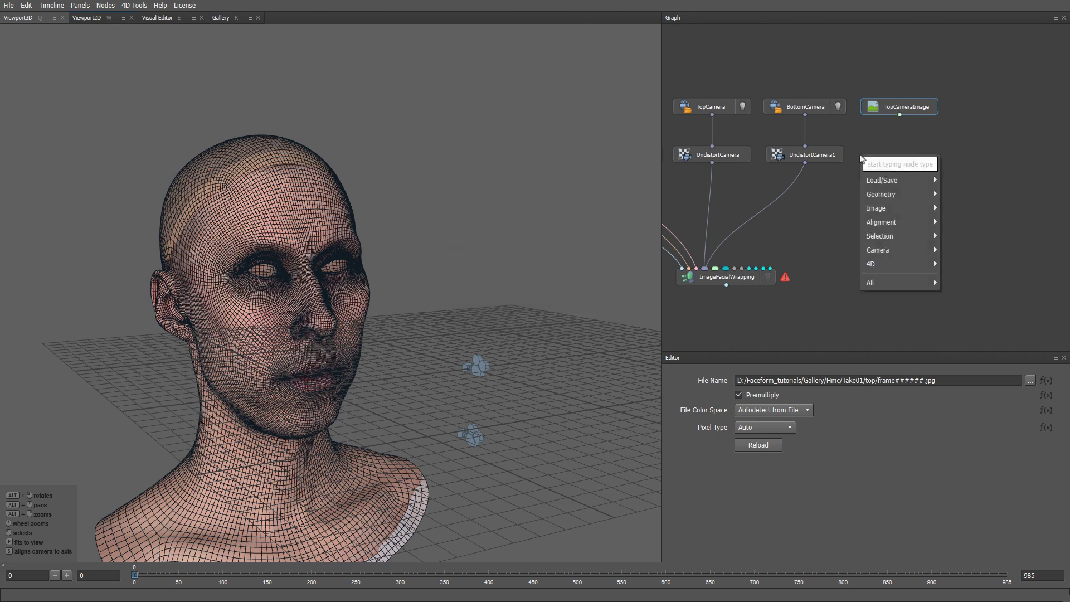
pyautogui.write('undis')
pyautogui.press('Return')
pyautogui.moveTo(861, 159); pyautogui.dragTo(899, 155)
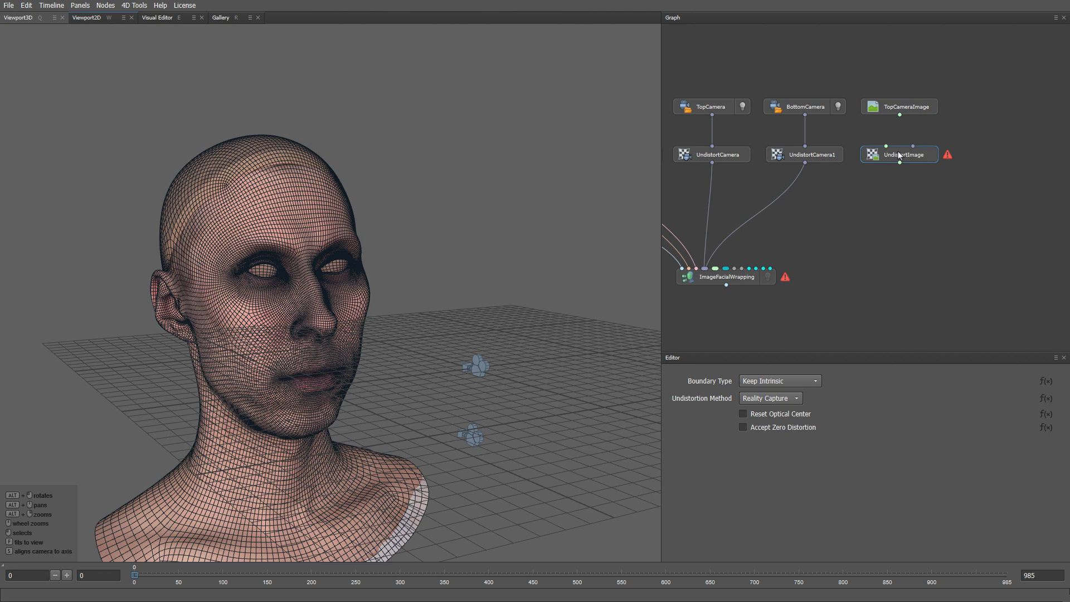
pyautogui.moveTo(899, 116); pyautogui.dragTo(886, 147)
pyautogui.moveTo(712, 115); pyautogui.dragTo(913, 146)
# Compare the top camera image before and after undistortion in the 2D view, then return to the 3D view.
pyautogui.click(909, 107)
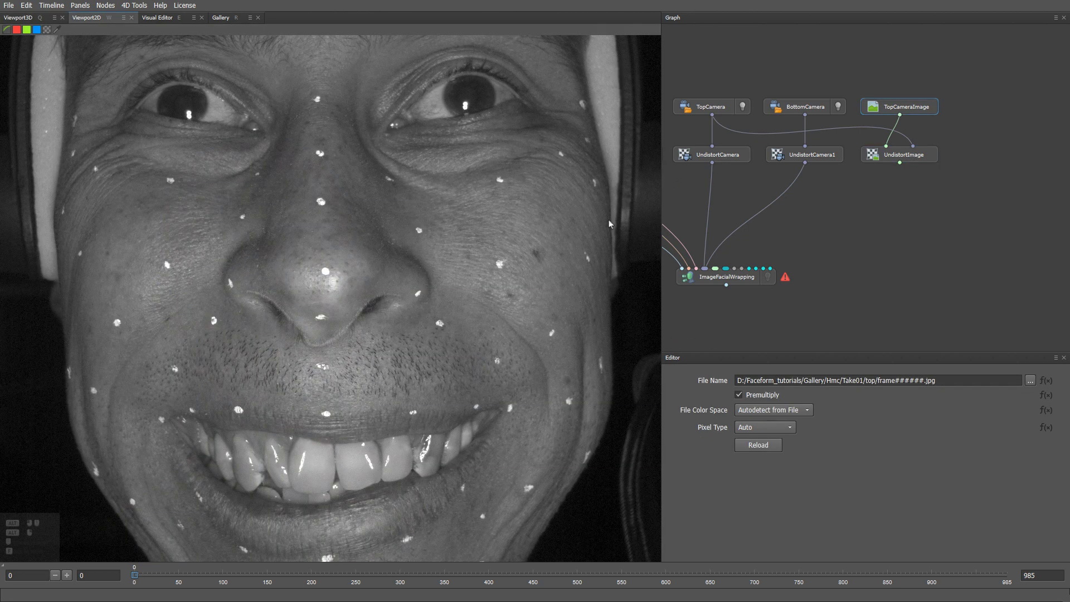
pyautogui.press('f')
pyautogui.click(889, 156)
pyautogui.click(898, 110)
pyautogui.click(898, 157)
pyautogui.press('q')
# Duplicate the TopCameraImage and UndistortImage nodes beside the originals and rename the image copy as BottomCameraImage.
pyautogui.moveTo(935, 200); pyautogui.dragTo(952, 100)
pyautogui.hotkey('ctrl', 'c')
pyautogui.hotkey('ctrl', 'v')
pyautogui.click(934, 100)
pyautogui.press('F2')
pyautogui.write('BottomCameraImage')
pyautogui.press('Return')
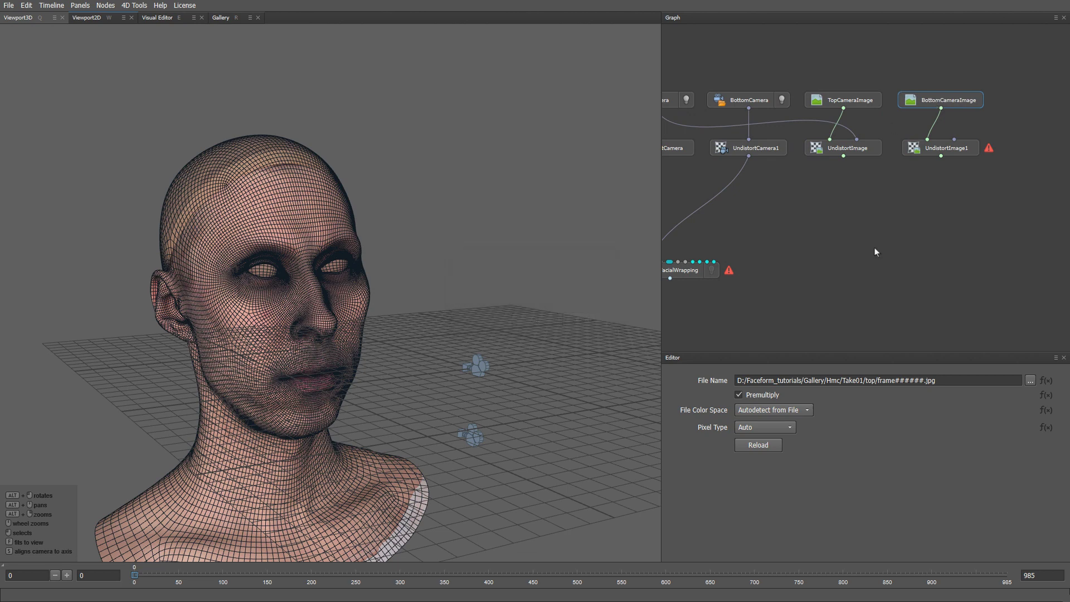
# Change BottomCameraImage's file path to the Take01/bottom folder and connect BottomCamera to the camera input of UndistortImage1.
pyautogui.doubleClick(871, 380)
pyautogui.write('bottom')
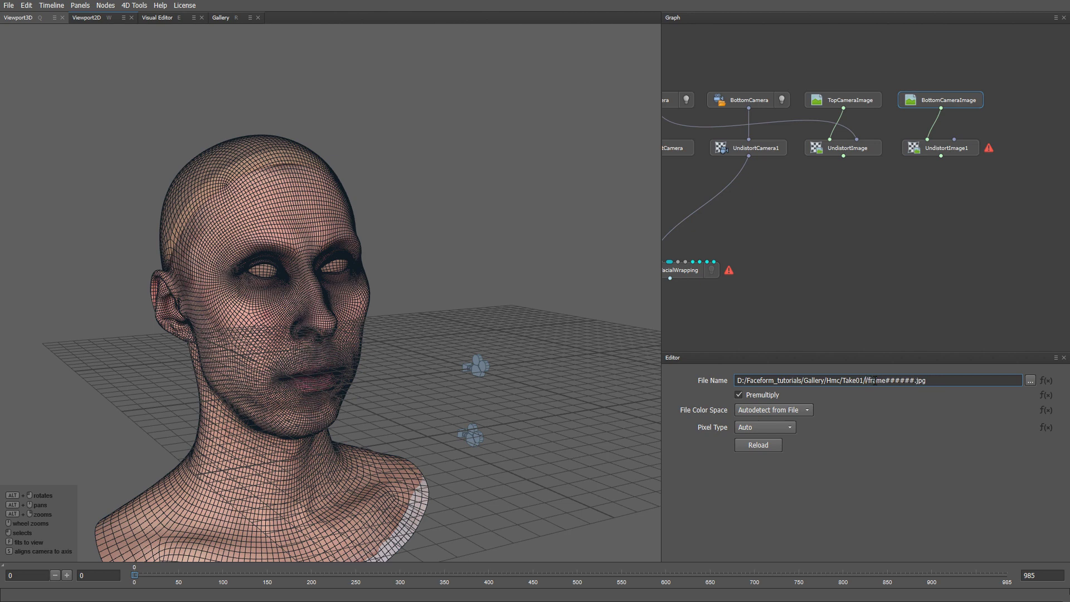
pyautogui.moveTo(748, 107); pyautogui.dragTo(954, 139)
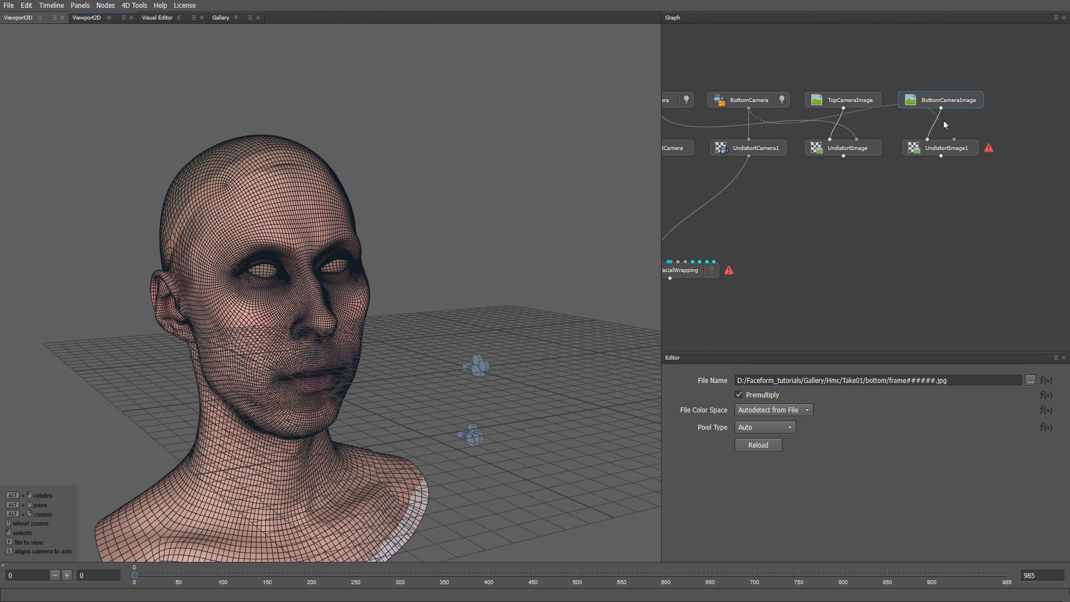
# Connect the outputs of UndistortImage and UndistortImage1 together to the image input of ImageFacialWrapping.
pyautogui.moveTo(816, 184); pyautogui.dragTo(952, 139)
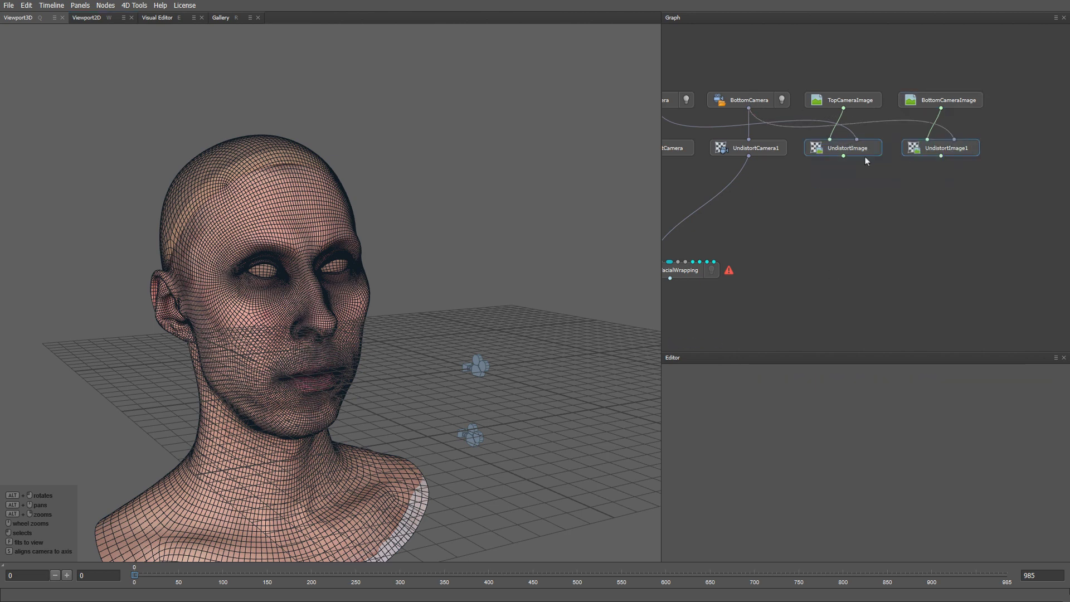
pyautogui.moveTo(843, 157); pyautogui.dragTo(847, 201)
pyautogui.scroll(1, 775, 205)
pyautogui.moveTo(776, 205); pyautogui.dragTo(848, 200, button='middle')
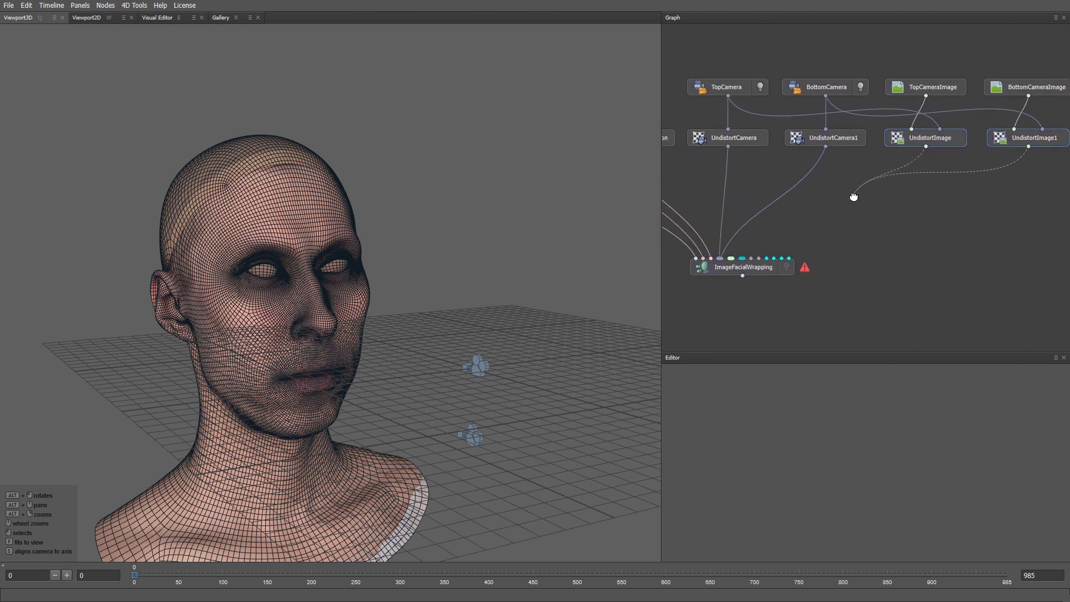
pyautogui.moveTo(848, 201); pyautogui.dragTo(868, 186)
pyautogui.moveTo(848, 201); pyautogui.dragTo(868, 187, button='middle')
pyautogui.moveTo(868, 186); pyautogui.dragTo(929, 299)
# Add a LoadScreenPoints node beside BottomCameraImage.
pyautogui.moveTo(1003, 259); pyautogui.dragTo(878, 243, button='middle')
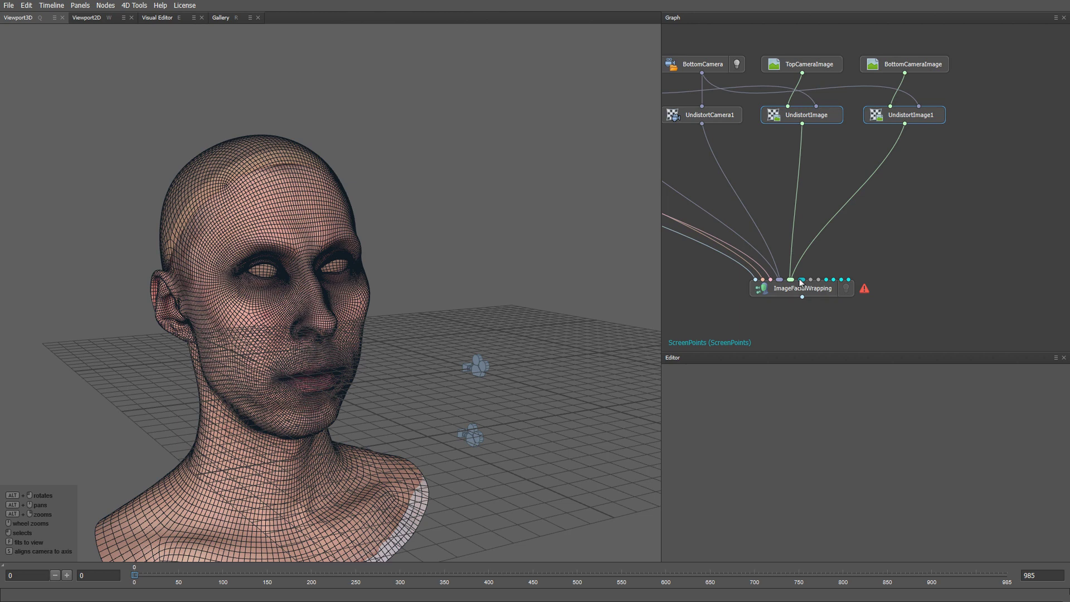
pyautogui.moveTo(942, 201); pyautogui.dragTo(834, 242, button='middle')
pyautogui.press('Tab')
pyautogui.write('loadsc')
pyautogui.press('Return')
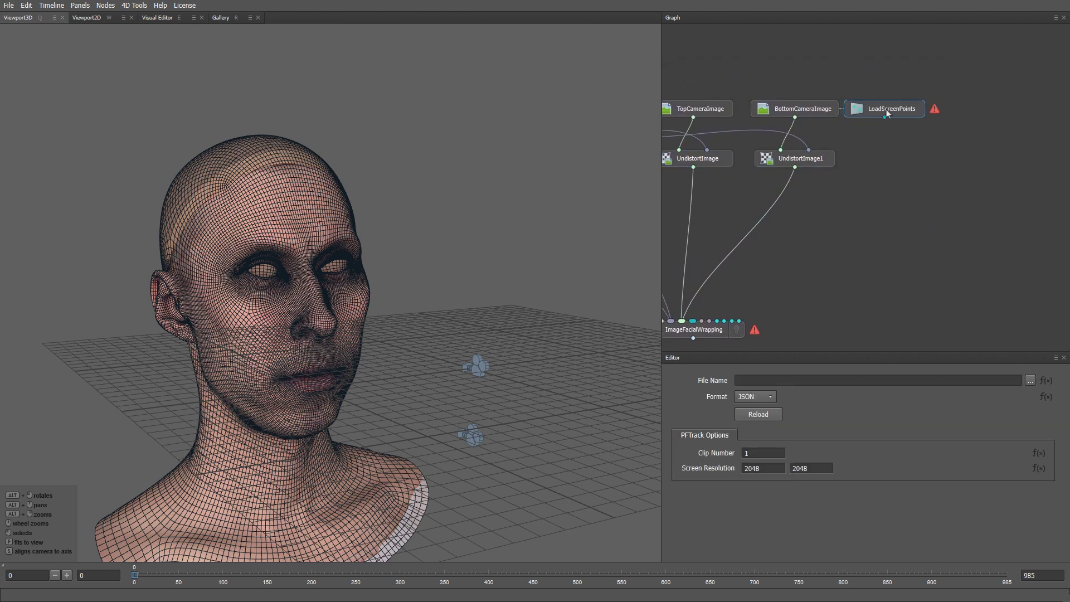
# Load the JSON frames from Take01/Tracking/top as a sequence into the LoadScreenPoints node and rename it TopMarkers.
pyautogui.click(1029, 380)
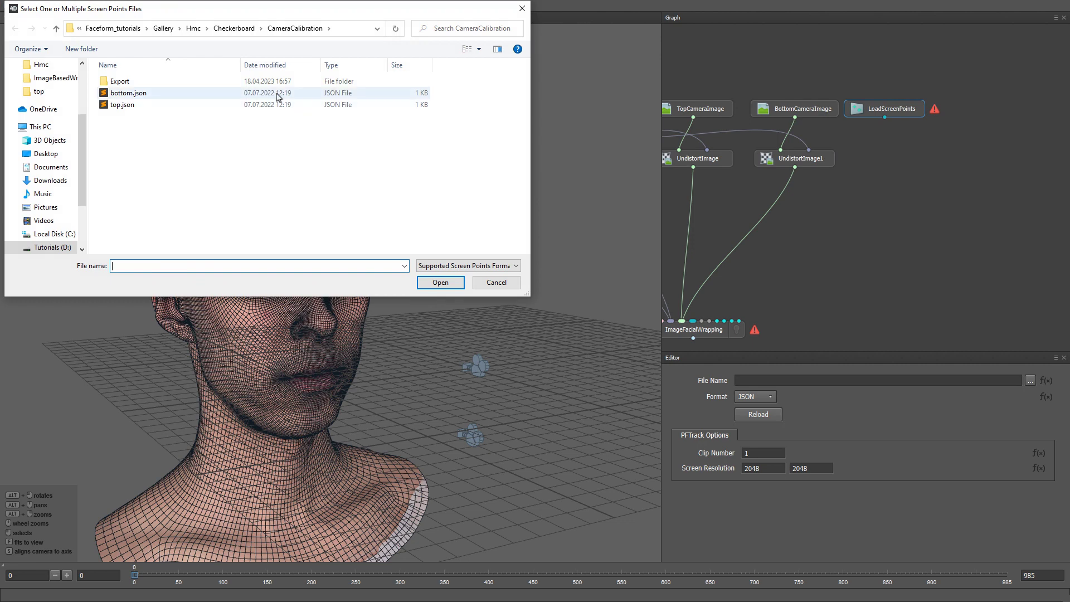
pyautogui.click(192, 34)
pyautogui.doubleClick(160, 116)
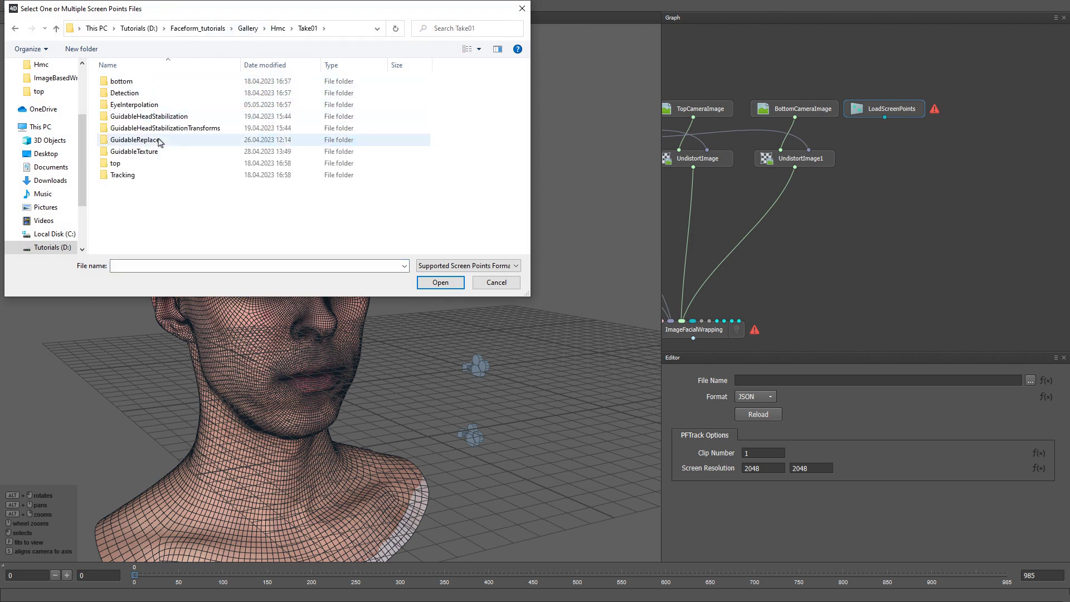
pyautogui.doubleClick(160, 176)
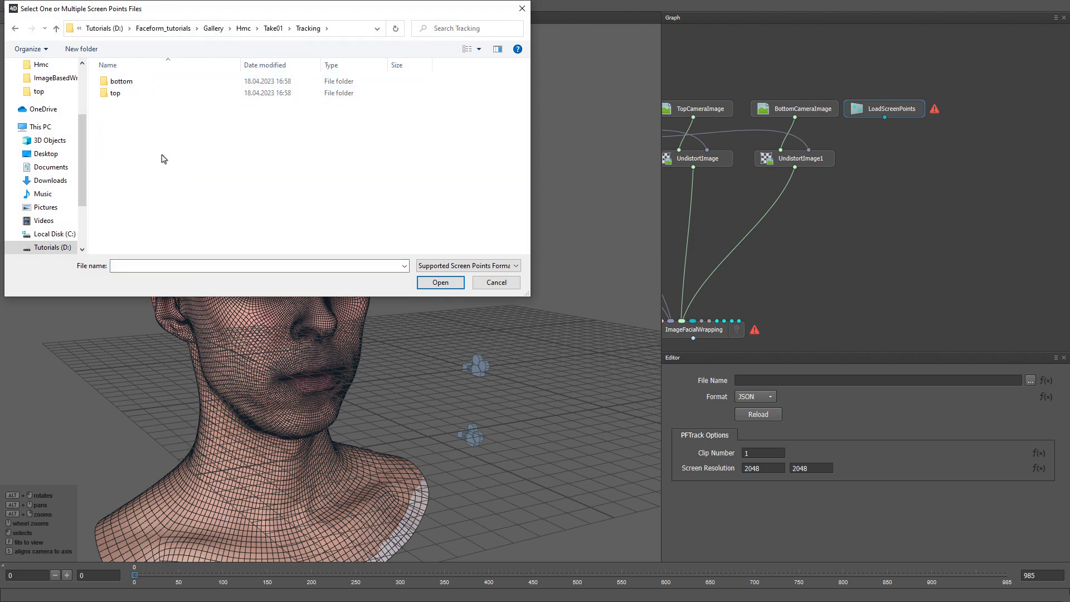
pyautogui.doubleClick(176, 97)
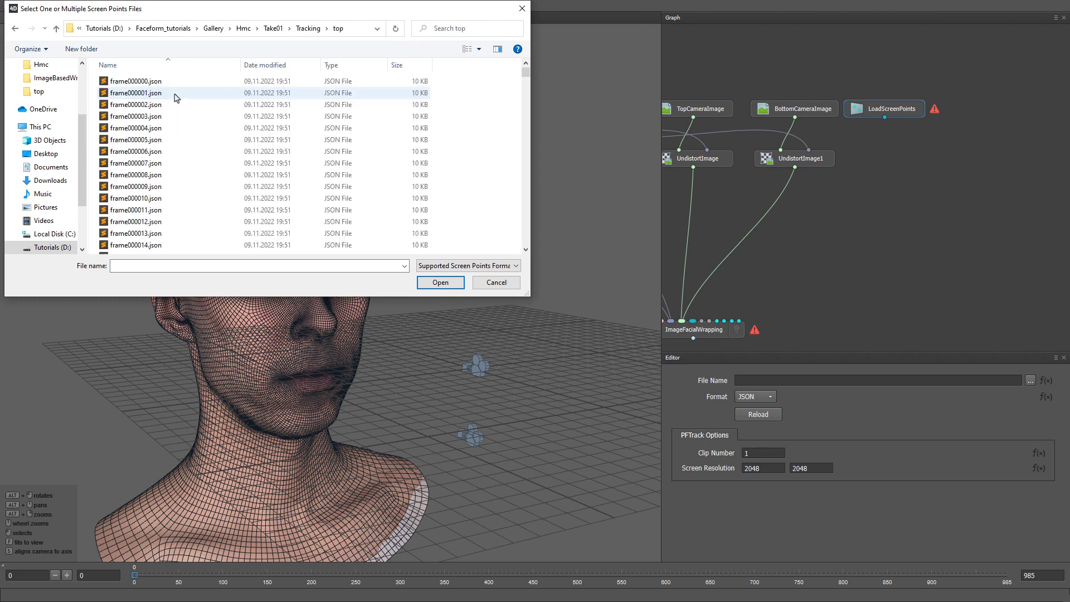
pyautogui.doubleClick(161, 88)
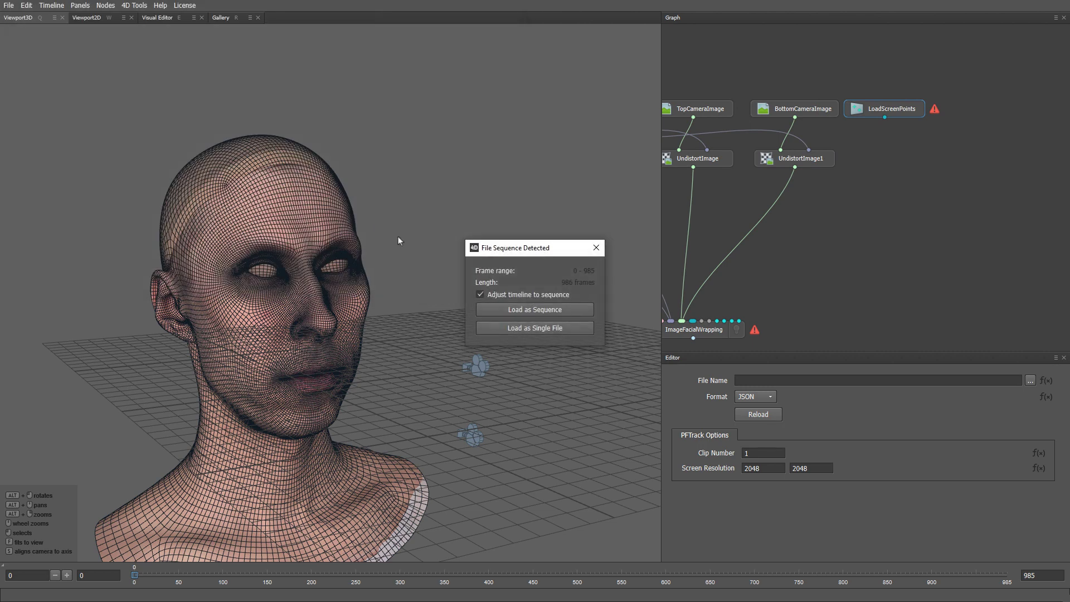
pyautogui.click(509, 309)
pyautogui.write('TopMarkers')
pyautogui.press('Return')
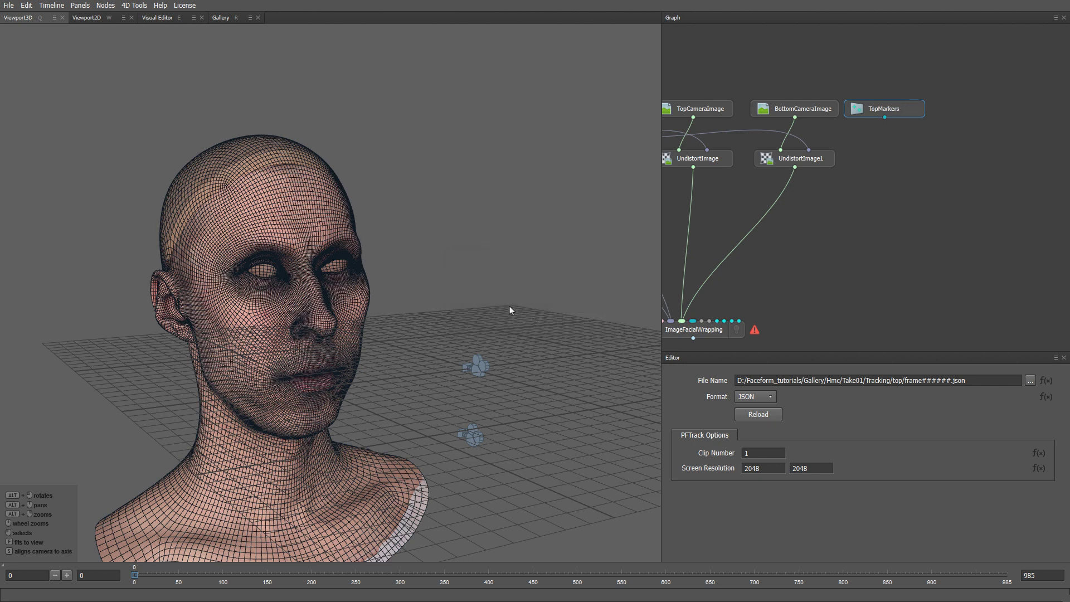
# Shift BottomCameraImage and UndistortImage1 slightly closer to the top camera image nodes.
pyautogui.moveTo(858, 197); pyautogui.dragTo(808, 161)
pyautogui.click(773, 102)
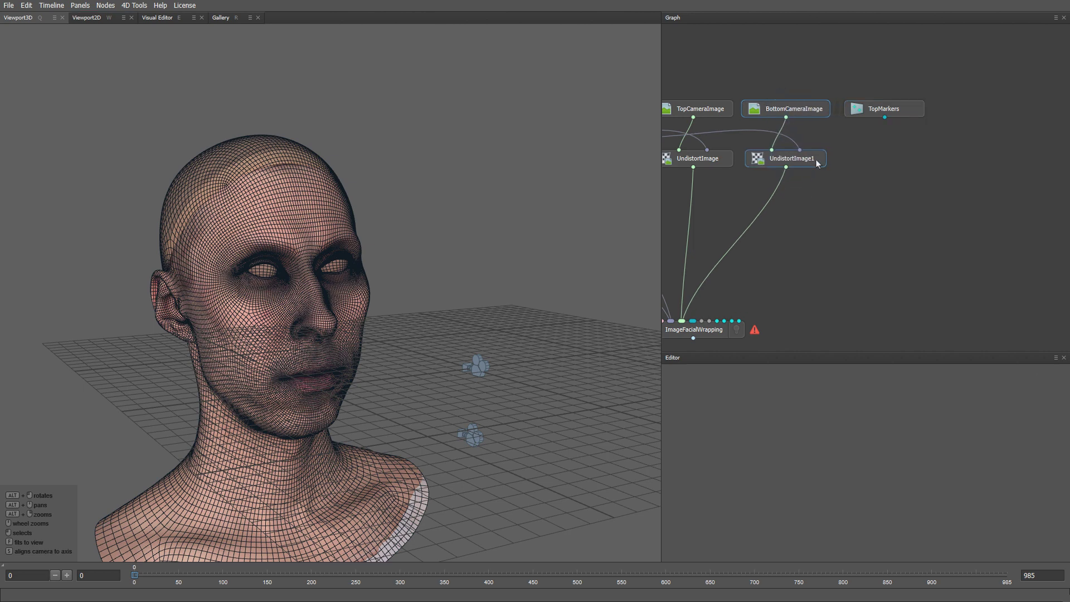
pyautogui.click(876, 107)
# Add an UndistortScreenPoints node and align it directly below TopMarkers.
pyautogui.click(878, 163)
pyautogui.press('Tab')
pyautogui.write('und')
pyautogui.press('Down')
pyautogui.press('Down')
pyautogui.press('Return')
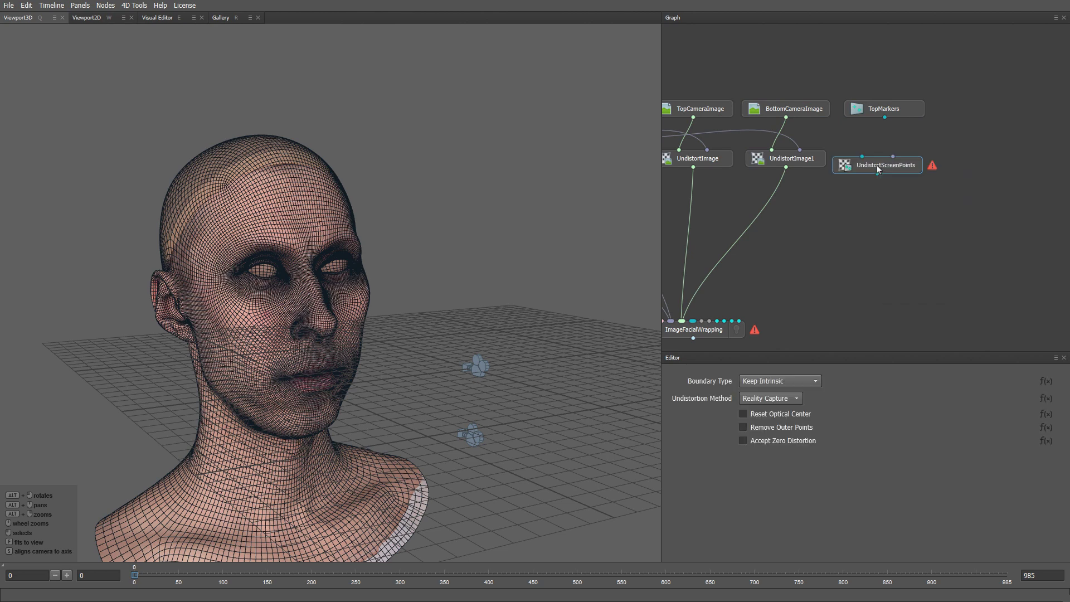
pyautogui.moveTo(878, 165); pyautogui.dragTo(880, 157)
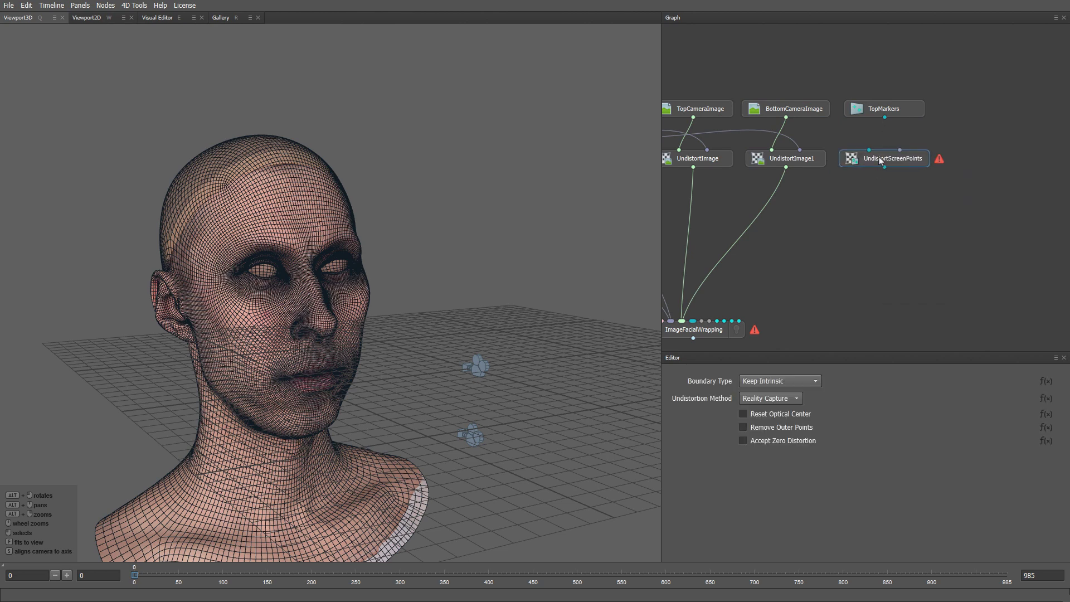
# Connect TopMarkers and TopCamera to the screen points and camera inputs of UndistortScreenPoints.
pyautogui.moveTo(885, 116); pyautogui.dragTo(869, 150)
pyautogui.moveTo(822, 190); pyautogui.dragTo(958, 193, button='middle')
pyautogui.moveTo(786, 93); pyautogui.dragTo(853, 95, button='middle')
pyautogui.moveTo(703, 124); pyautogui.dragTo(917, 83)
pyautogui.moveTo(916, 84); pyautogui.dragTo(735, 89, button='middle')
pyautogui.moveTo(735, 89); pyautogui.dragTo(923, 167)
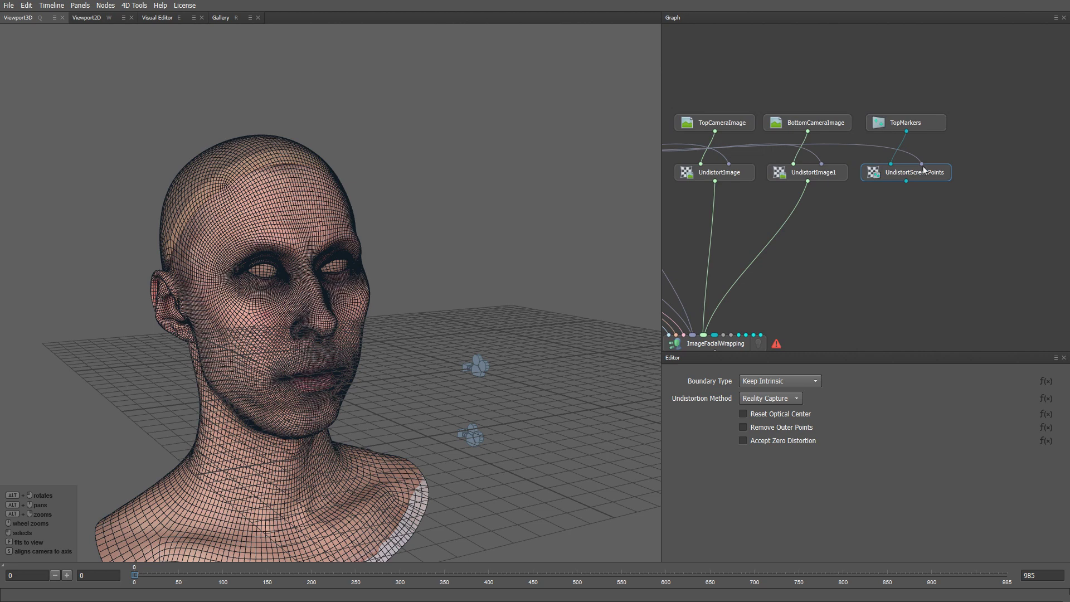
# Duplicate the TopMarkers and UndistortScreenPoints nodes beside the originals and rename the markers copy as BottomMarkers.
pyautogui.moveTo(957, 194); pyautogui.dragTo(901, 195, button='middle')
pyautogui.moveTo(924, 212); pyautogui.dragTo(849, 122)
pyautogui.hotkey('ctrl', 'c')
pyautogui.hotkey('ctrl', 'v')
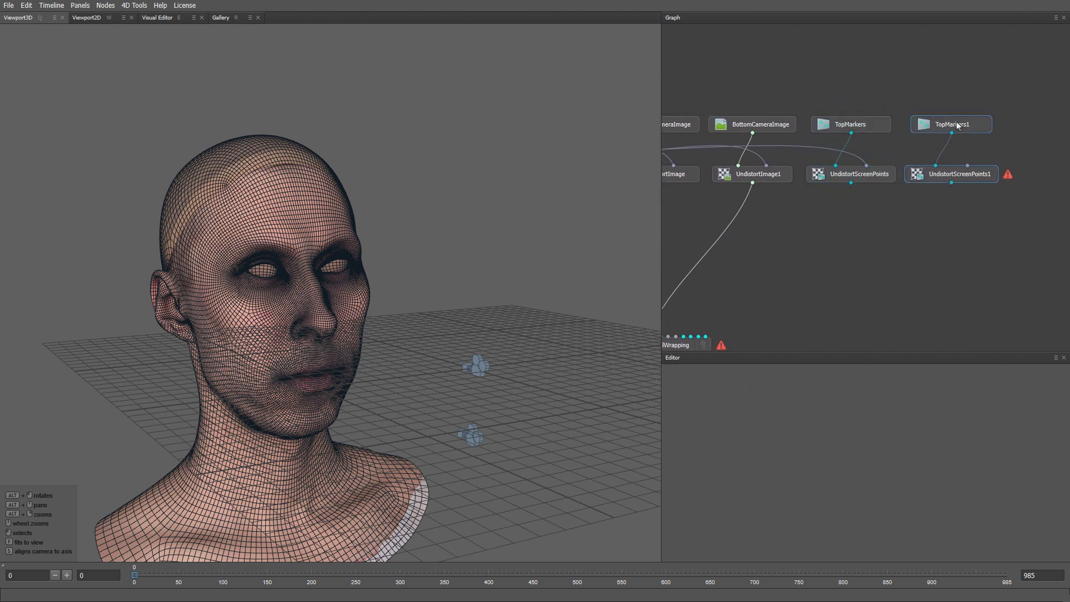
pyautogui.click(957, 125)
pyautogui.press('F2')
pyautogui.write('Botto')
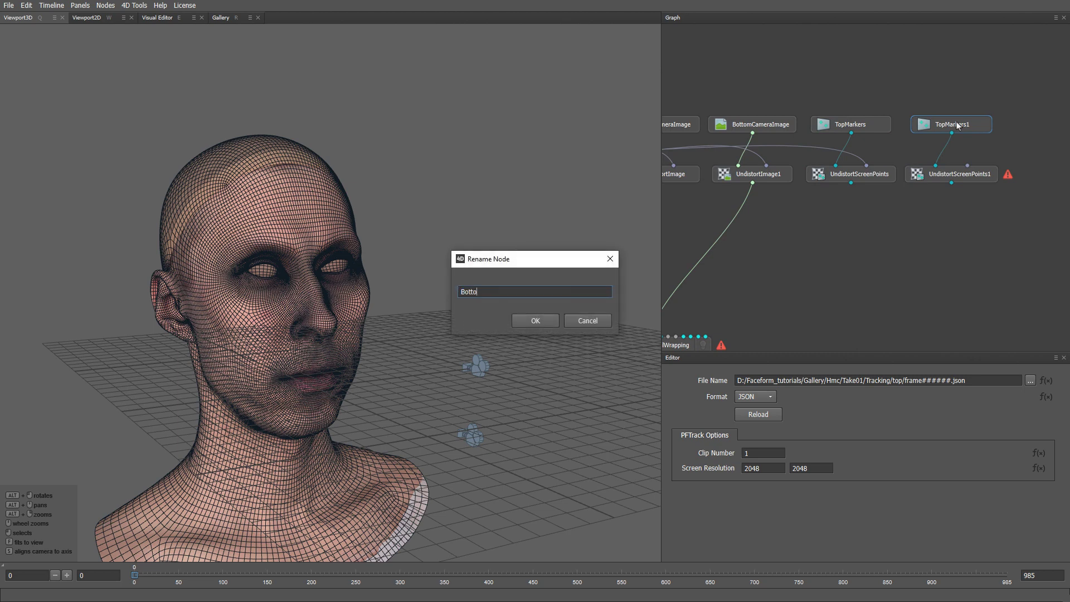
pyautogui.write('mMarkers')
pyautogui.press('Return')
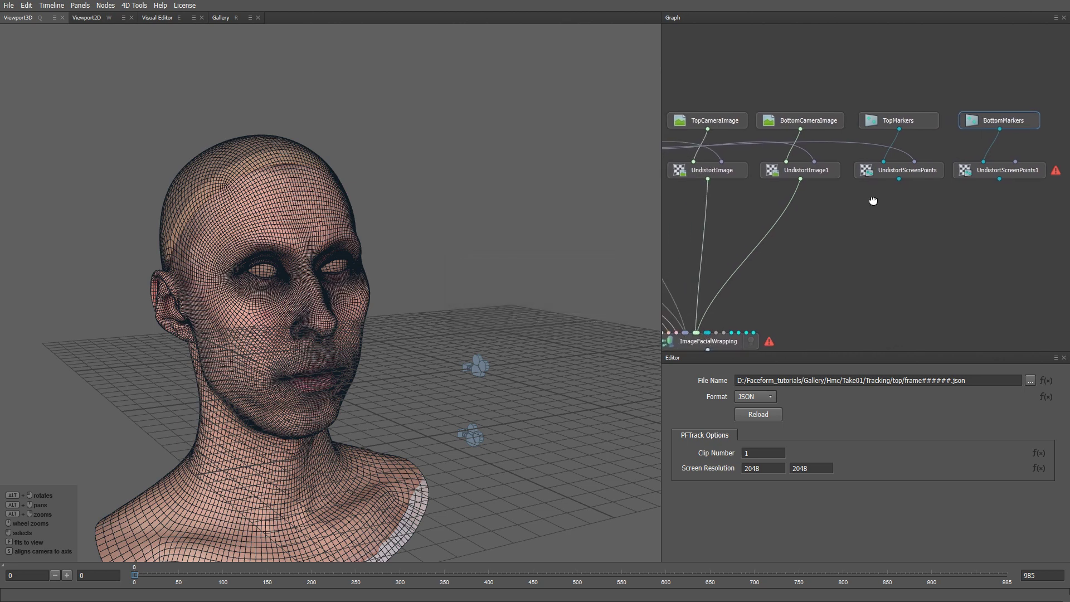
# Change BottomMarkers' file path to the Take01/Tracking/bottom folder and connect BottomCamera to the camera input of UndistortScreenPoints1.
pyautogui.doubleClick(897, 380)
pyautogui.write('bottom')
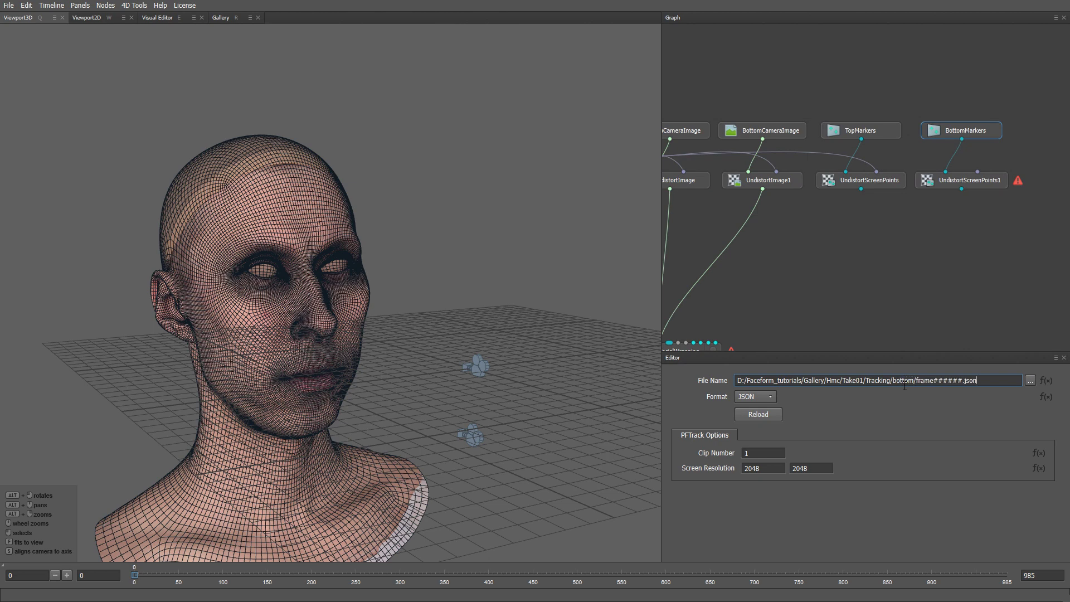
pyautogui.moveTo(794, 236); pyautogui.dragTo(971, 232, button='middle')
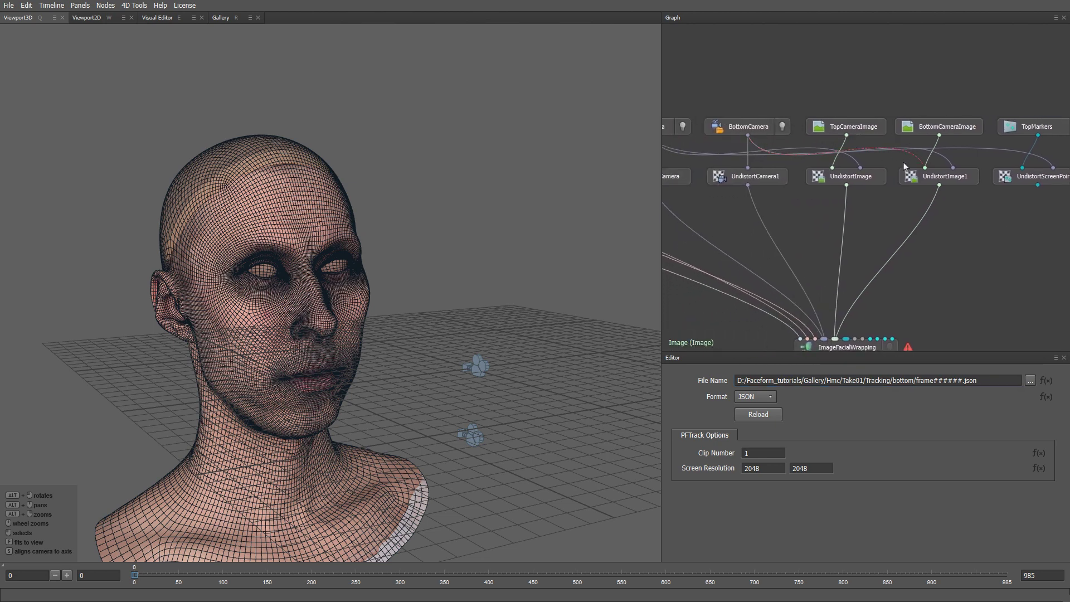
pyautogui.moveTo(896, 163); pyautogui.dragTo(706, 168, button='middle')
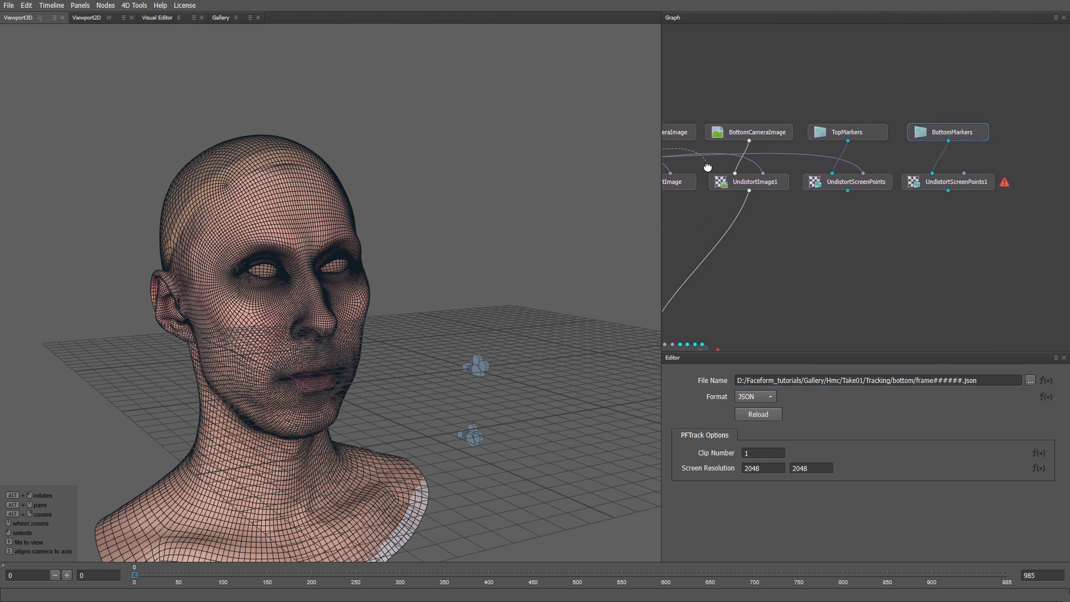
pyautogui.click(955, 189)
# Connect the outputs of UndistortScreenPoints and UndistortScreenPoints1 together to the screen points input of ImageFacialWrapping.
pyautogui.moveTo(836, 216); pyautogui.dragTo(953, 177)
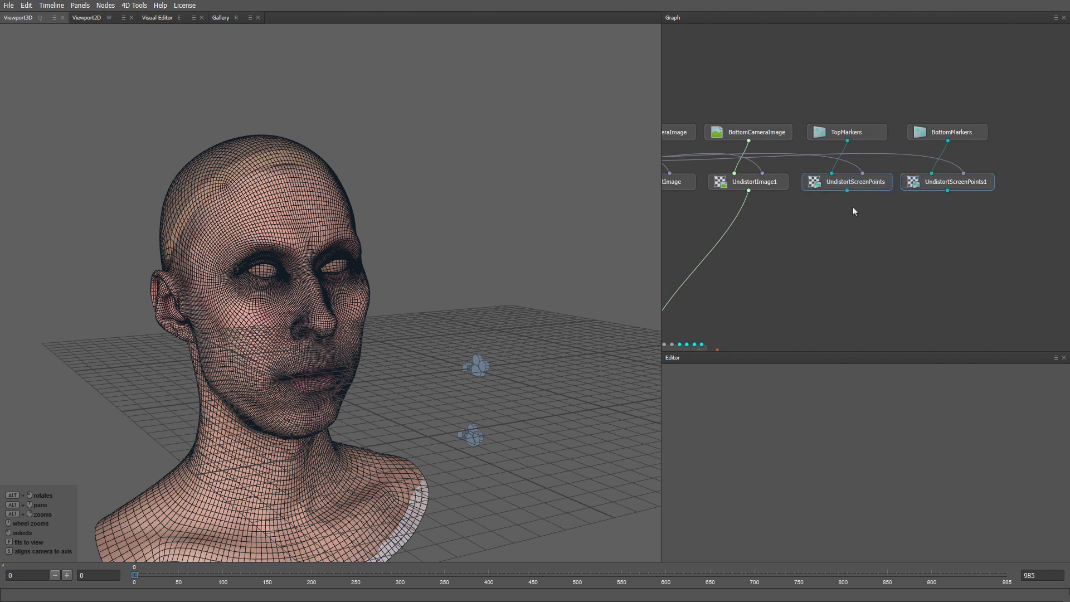
pyautogui.click(848, 191)
pyautogui.moveTo(815, 245); pyautogui.dragTo(917, 212, button='middle')
pyautogui.moveTo(762, 305); pyautogui.dragTo(856, 338)
# Add a LoadFacialAnnotation node beside BottomMarkers and load FacialAnnotation.json from the Hmc folder into it.
pyautogui.moveTo(954, 288); pyautogui.dragTo(685, 293, button='middle')
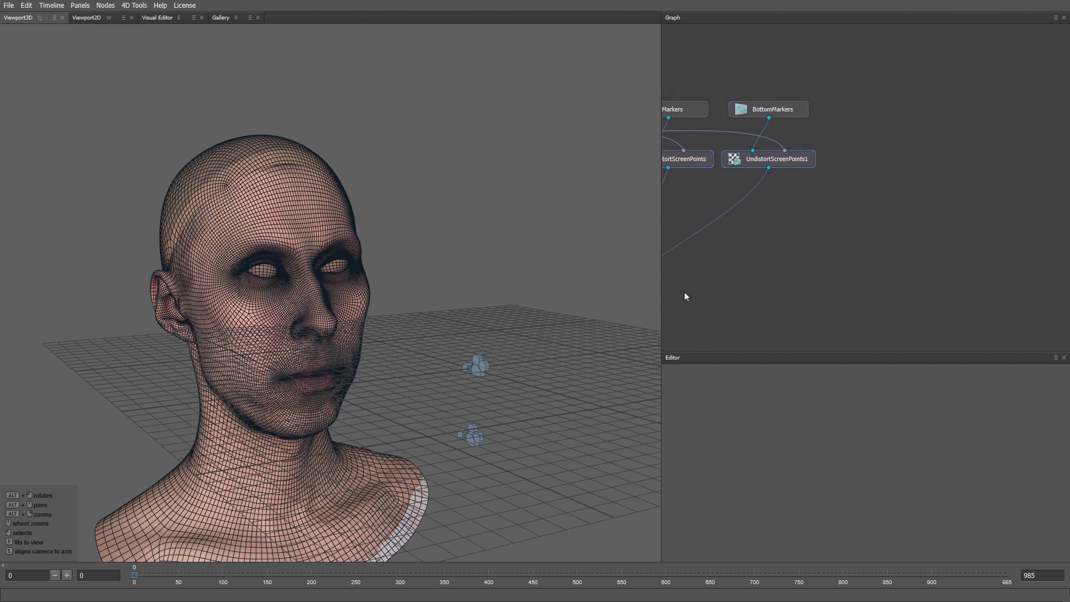
pyautogui.press('Tab')
pyautogui.write('loadfa')
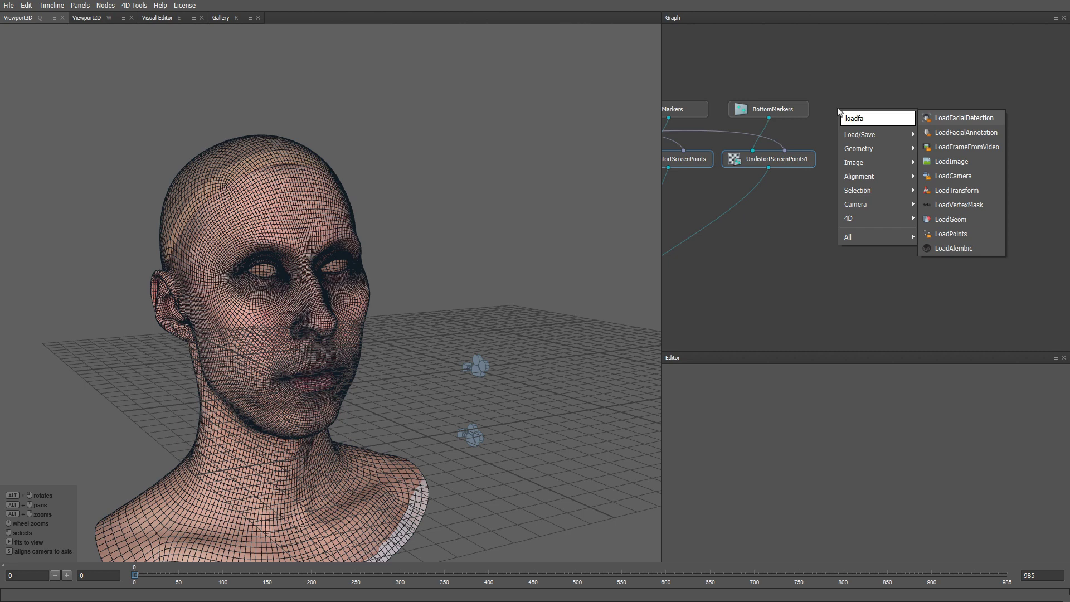
pyautogui.press('Return')
pyautogui.moveTo(839, 111); pyautogui.dragTo(875, 116)
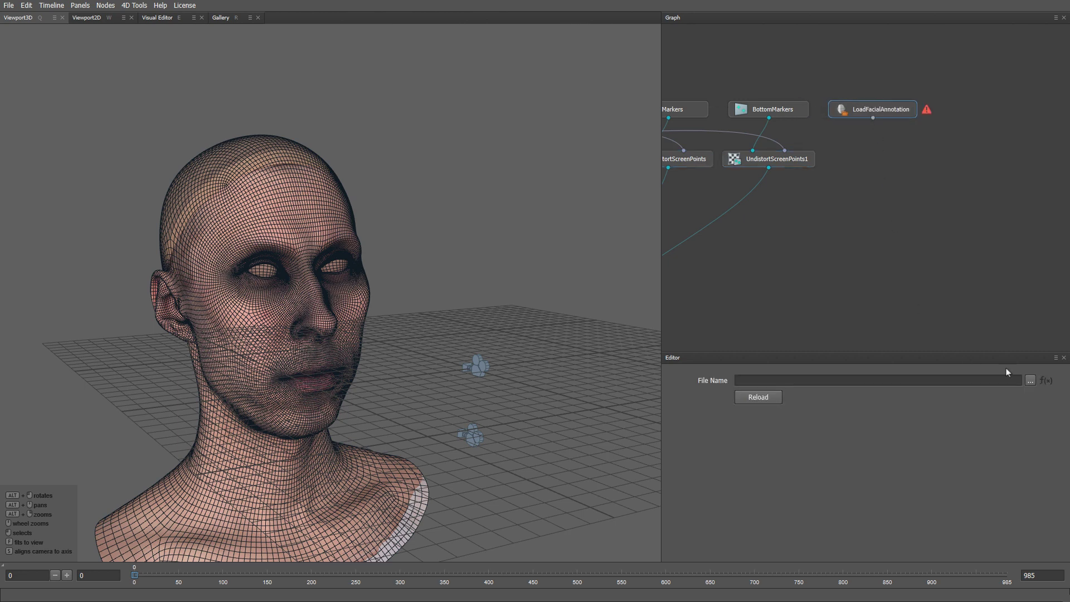
pyautogui.click(1030, 380)
pyautogui.click(278, 28)
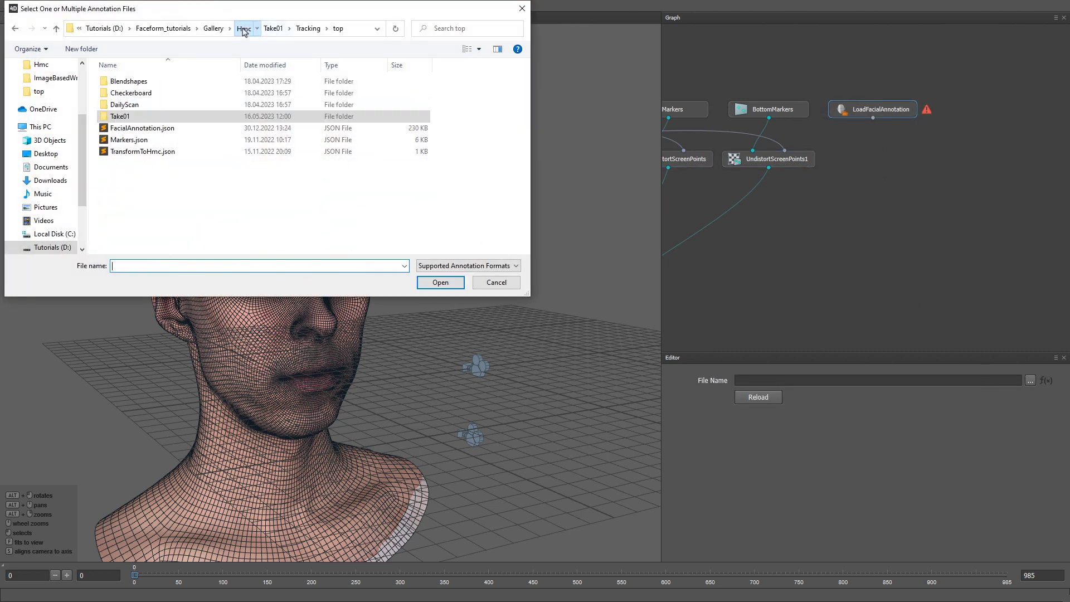
pyautogui.doubleClick(142, 128)
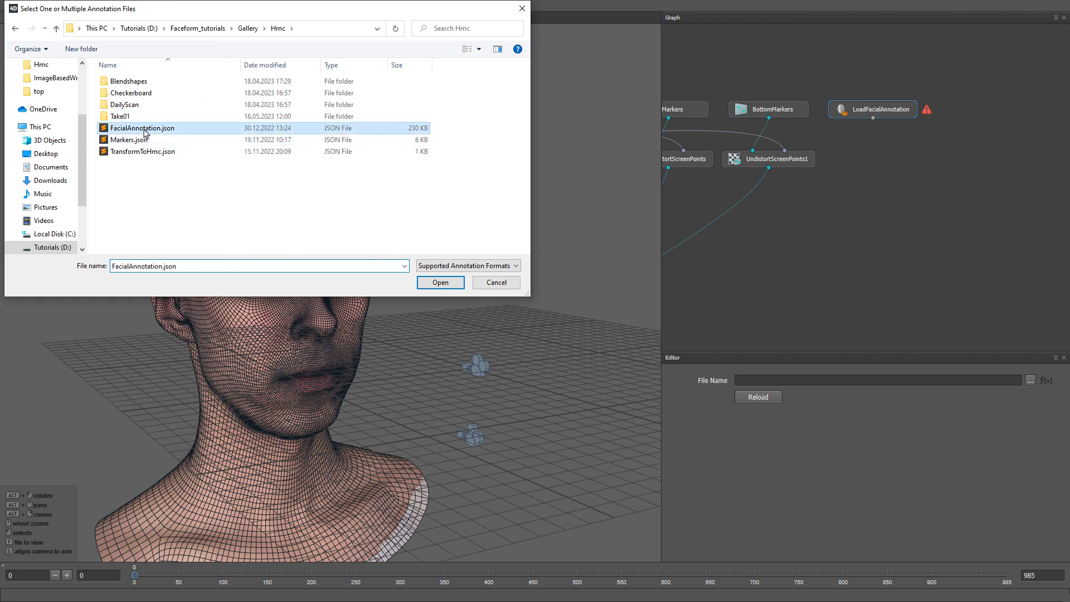
# Connect LoadFacialAnnotation to the facial annotation input of ImageFacialWrapping.
pyautogui.moveTo(873, 118); pyautogui.dragTo(891, 176)
pyautogui.moveTo(892, 177); pyautogui.dragTo(1029, 71, button='middle')
pyautogui.click(724, 228)
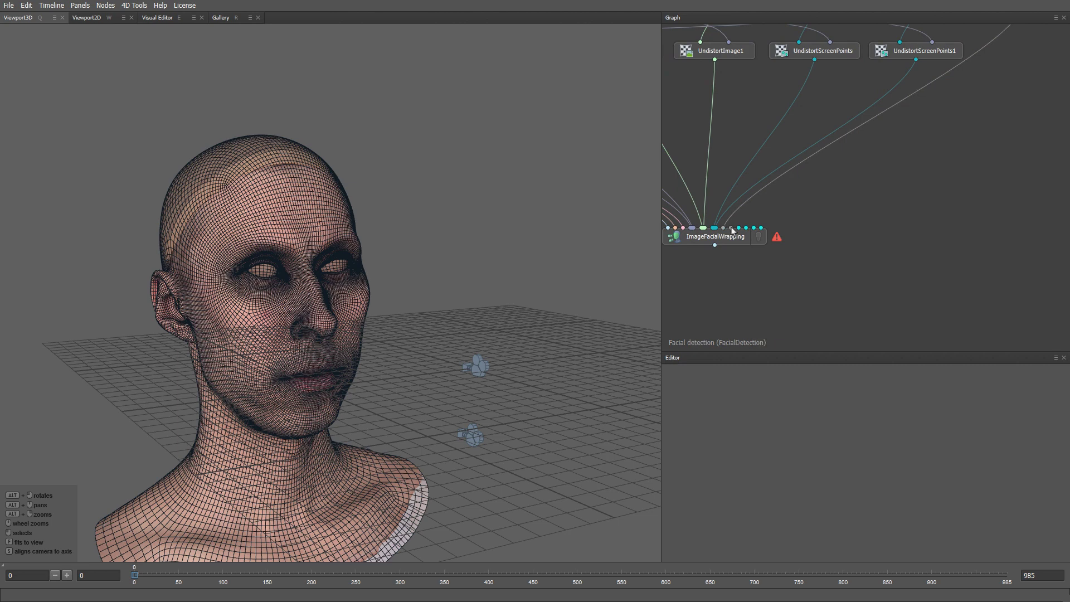
pyautogui.moveTo(732, 230); pyautogui.dragTo(732, 229)
# Add a LoadFacialDetection node and align it beside LoadFacialAnnotation.
pyautogui.press('Tab')
pyautogui.write('loadfd')
pyautogui.press('Return')
pyautogui.moveTo(837, 92); pyautogui.dragTo(867, 98)
# Load the JSON frames from the Take01/Detection folder as a sequence into LoadFacialDetection.
pyautogui.click(1029, 381)
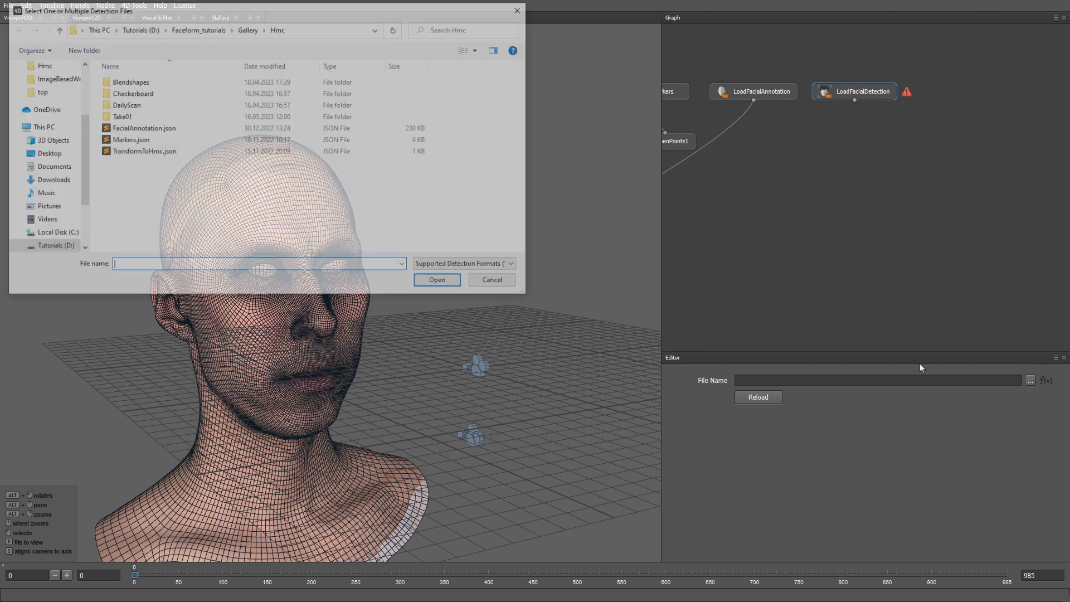
pyautogui.hotkey('alt', 'Up')
pyautogui.doubleClick(225, 96)
pyautogui.doubleClick(205, 82)
pyautogui.click(549, 308)
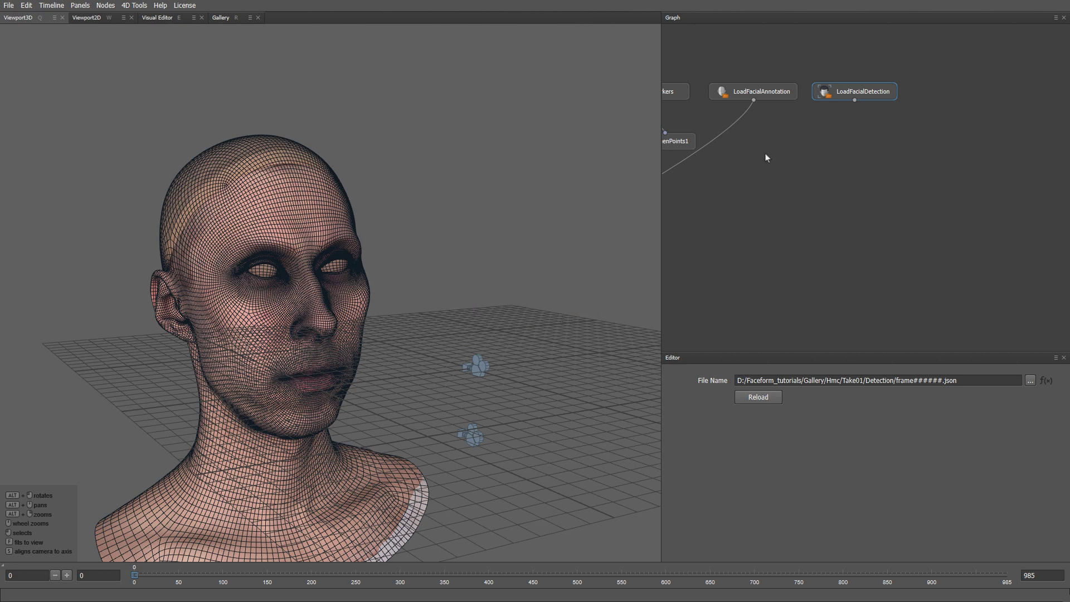
# Add an UndistortFacialDetection node below LoadFacialDetection and connect the loaded detection to its first input.
pyautogui.press('Tab')
pyautogui.write('undis')
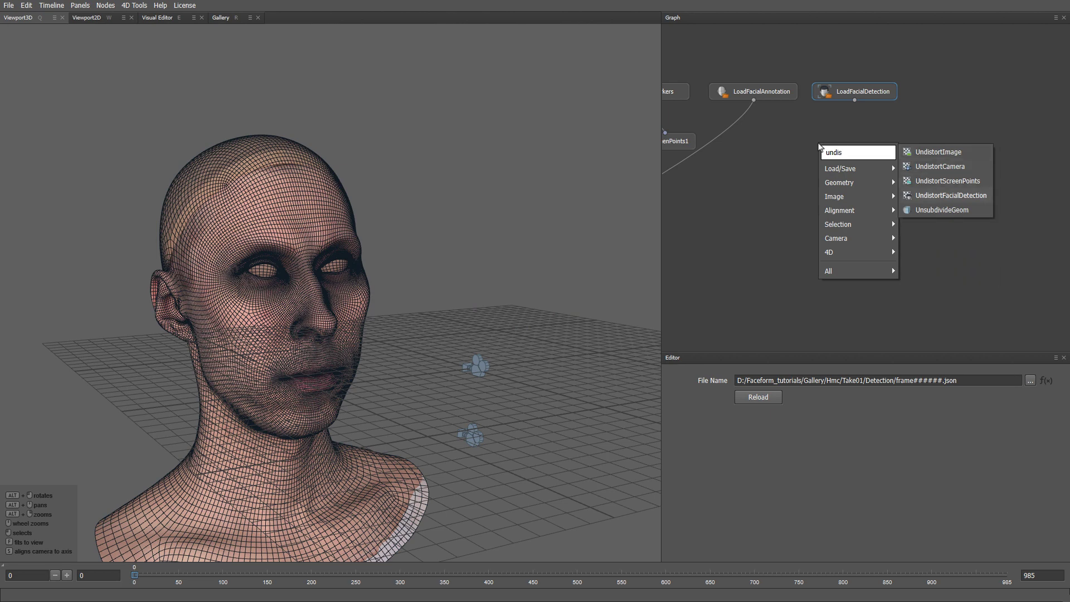
pyautogui.press('Return')
pyautogui.moveTo(820, 147); pyautogui.dragTo(860, 148)
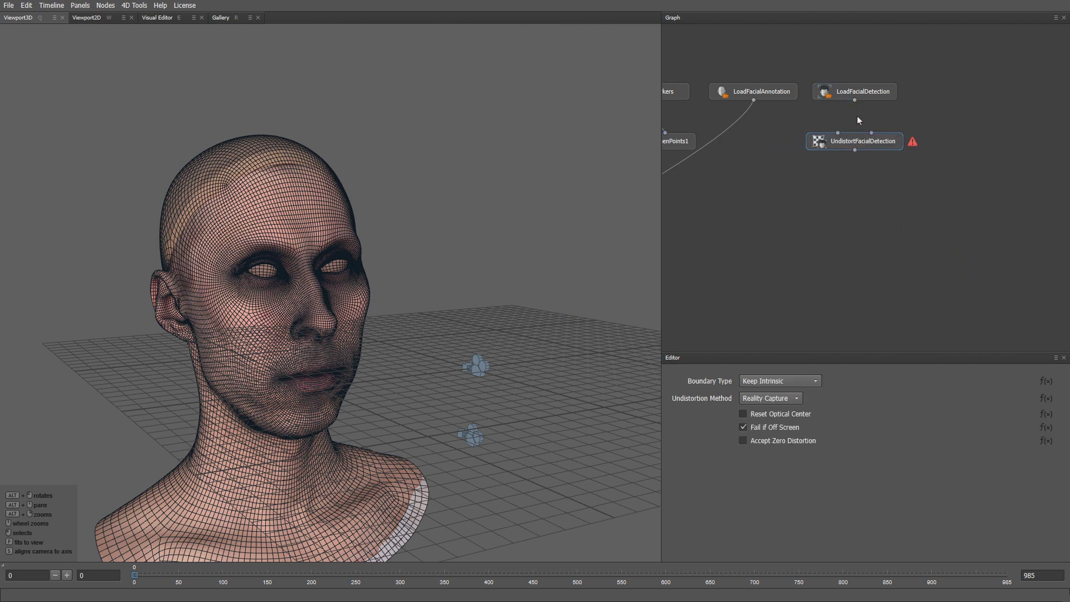
pyautogui.moveTo(855, 99); pyautogui.dragTo(837, 133)
# Connect a loaded camera to UndistortFacialDetection's camera input and the node's output to ImageFacialWrapping's facial detection input.
pyautogui.moveTo(791, 173); pyautogui.dragTo(936, 169, button='middle')
pyautogui.moveTo(788, 210); pyautogui.dragTo(1041, 205, button='middle')
pyautogui.moveTo(737, 167); pyautogui.dragTo(901, 174, button='middle')
pyautogui.moveTo(812, 108); pyautogui.dragTo(613, 113, button='middle')
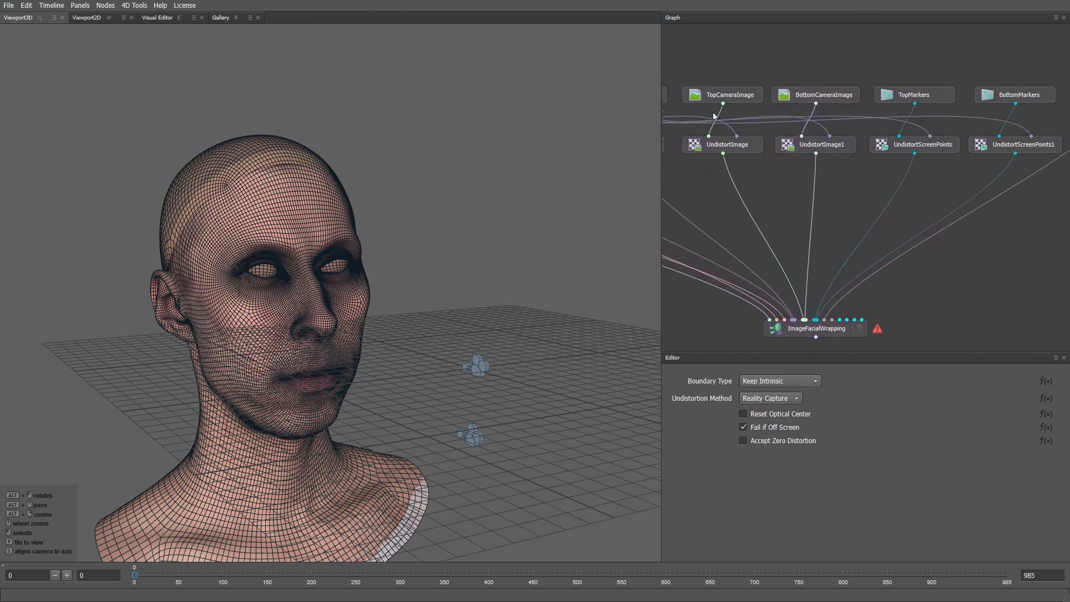
pyautogui.moveTo(981, 110); pyautogui.dragTo(732, 111, button='middle')
pyautogui.click(989, 137)
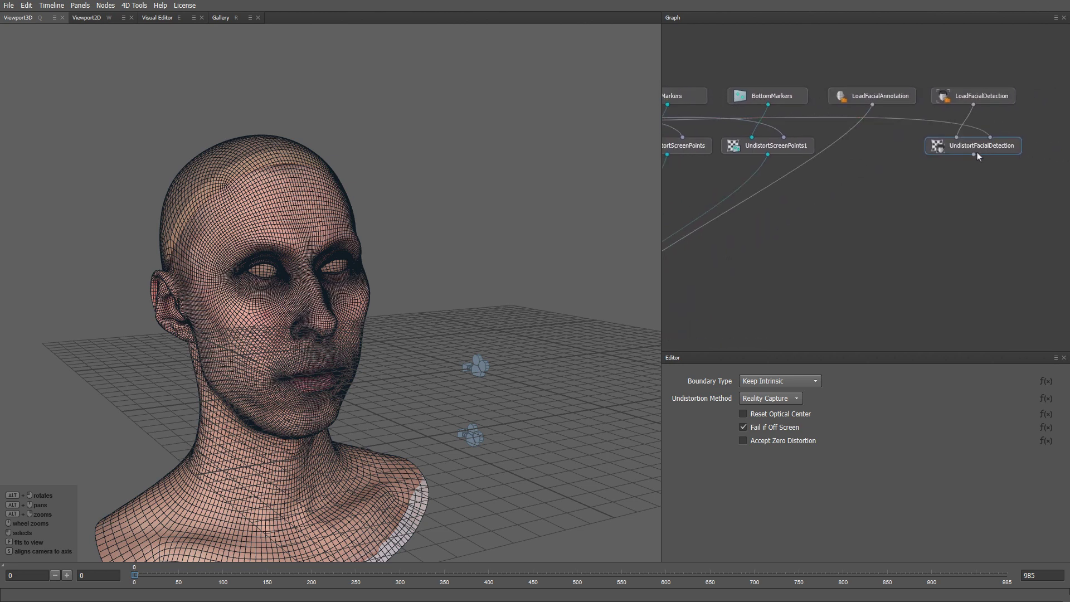
pyautogui.click(974, 155)
pyautogui.moveTo(829, 201); pyautogui.dragTo(1015, 134, button='middle')
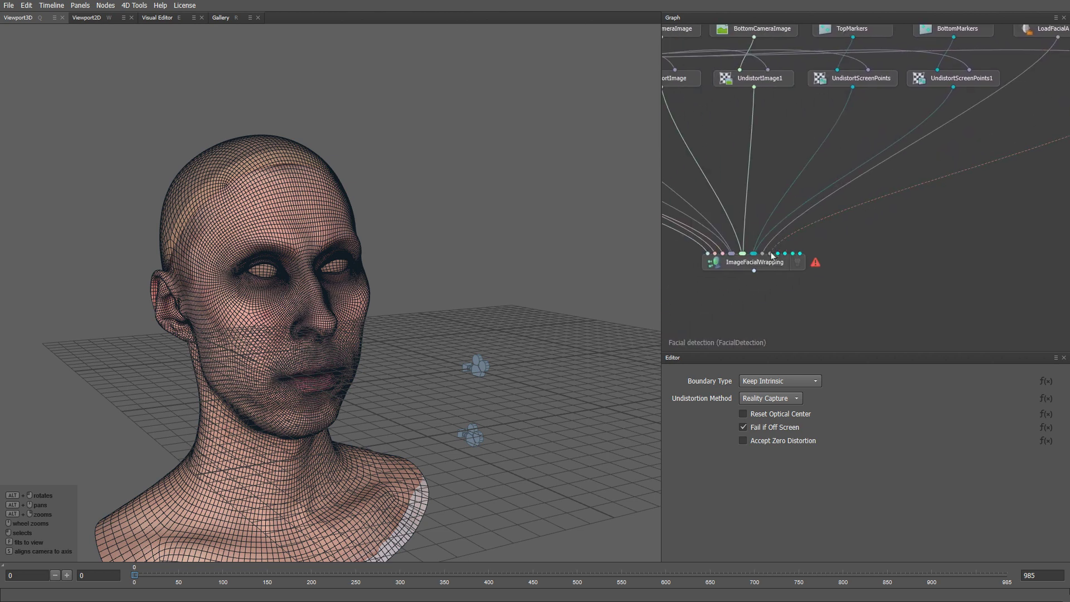
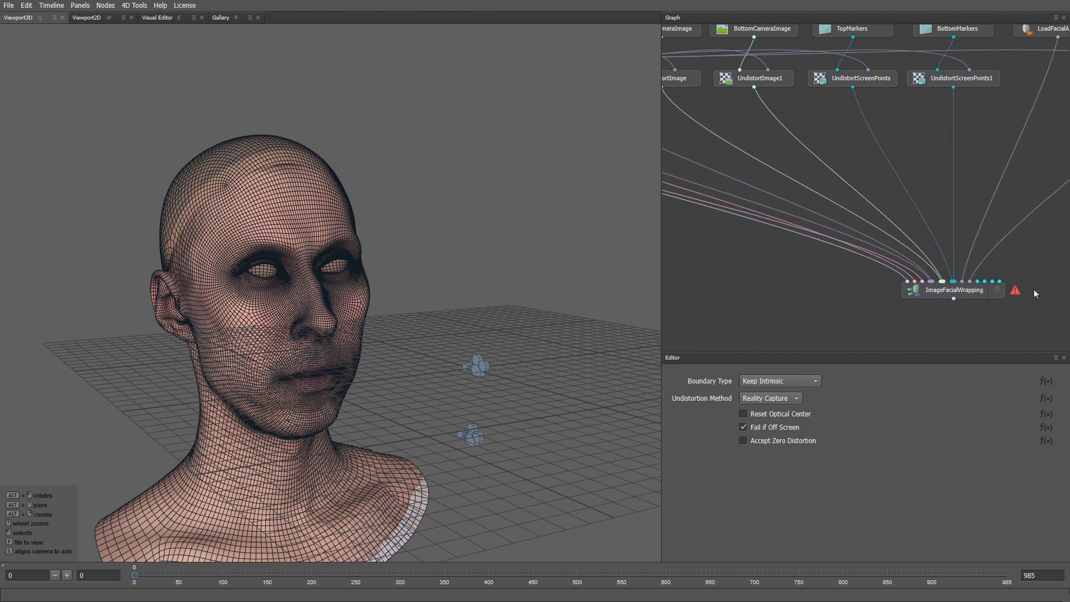
# Add a VertexMask node to the graph and place it beside LoadFacialDetection.
pyautogui.moveTo(1028, 289); pyautogui.dragTo(816, 312, button='middle')
pyautogui.moveTo(944, 149); pyautogui.dragTo(743, 219, button='middle')
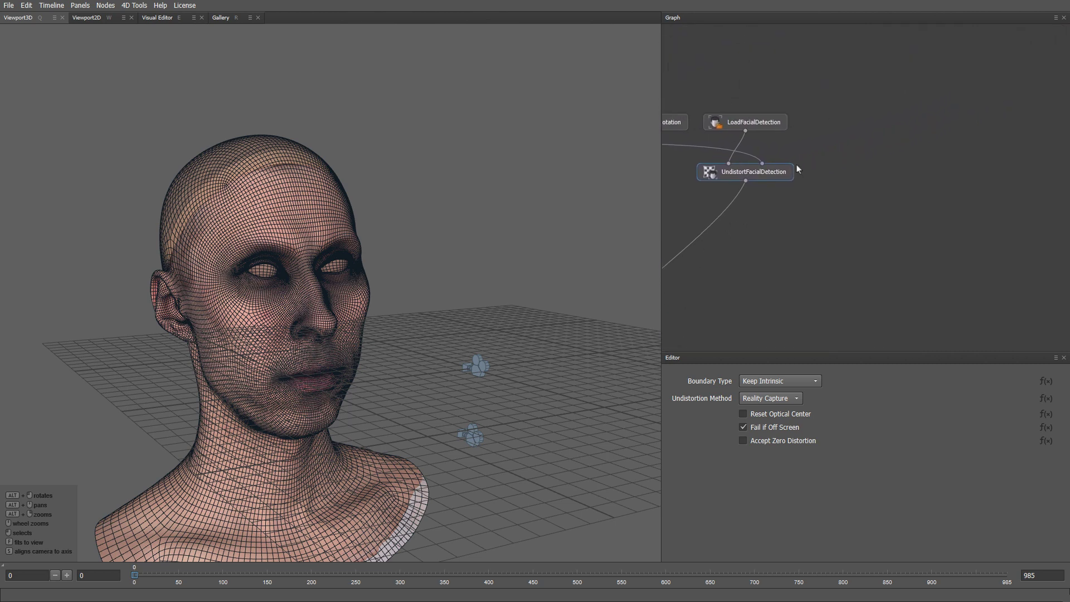
pyautogui.press('Tab')
pyautogui.write('vm')
pyautogui.press('Return')
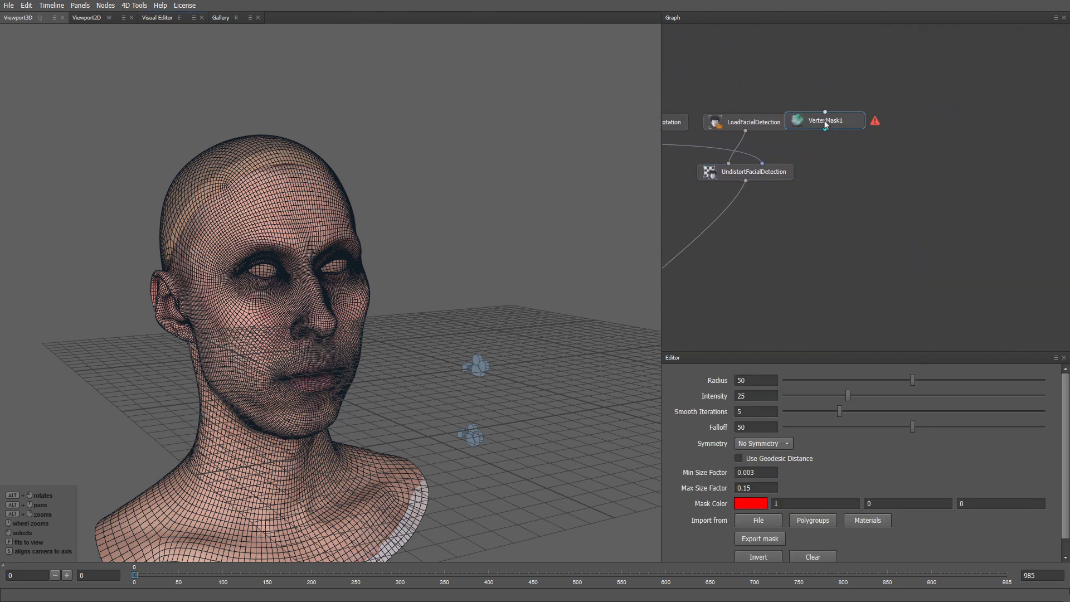
pyautogui.moveTo(825, 124); pyautogui.dragTo(863, 131)
pyautogui.scroll(-2, 830, 181)
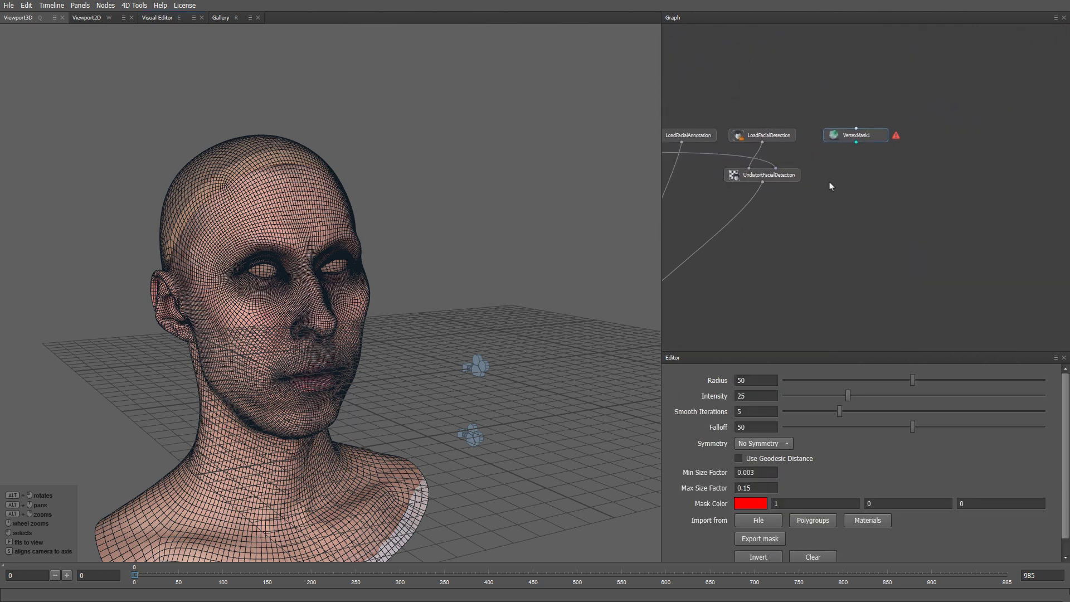
# Connect the neutral head mesh output to the input of the new VertexMask1 node.
pyautogui.moveTo(825, 108); pyautogui.dragTo(958, 157, button='middle')
pyautogui.moveTo(820, 139); pyautogui.dragTo(1054, 178, button='middle')
pyautogui.moveTo(761, 136); pyautogui.dragTo(986, 167, button='middle')
pyautogui.moveTo(798, 146); pyautogui.dragTo(981, 145, button='middle')
pyautogui.click(746, 231)
pyautogui.moveTo(1031, 181); pyautogui.dragTo(821, 169, button='middle')
pyautogui.click(913, 221)
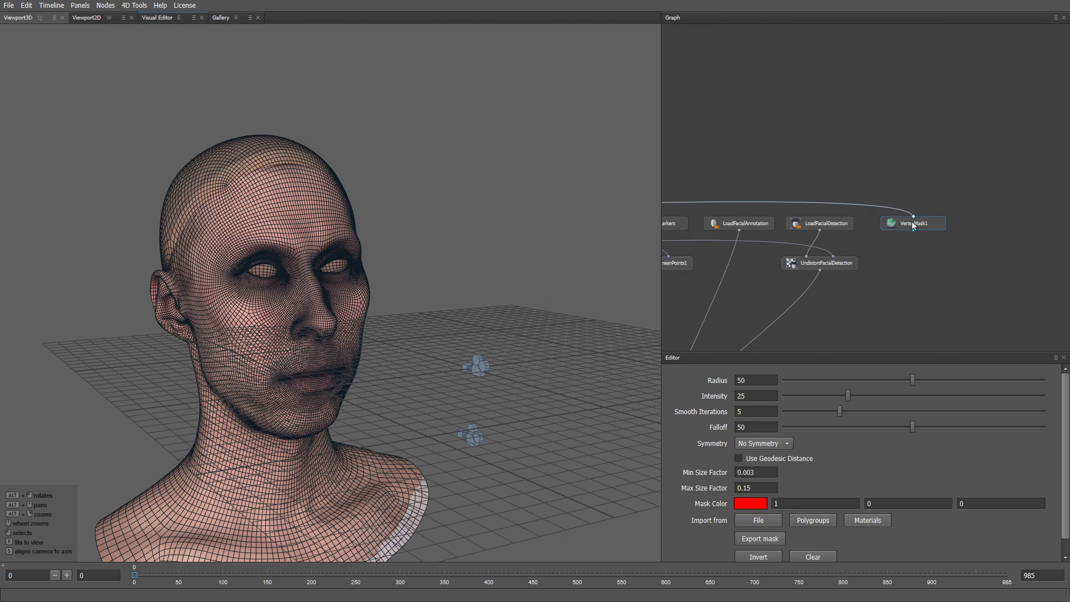
# Rename the VertexMask1 node as StabilizationMask.
pyautogui.doubleClick(912, 222)
pyautogui.write('Stabil')
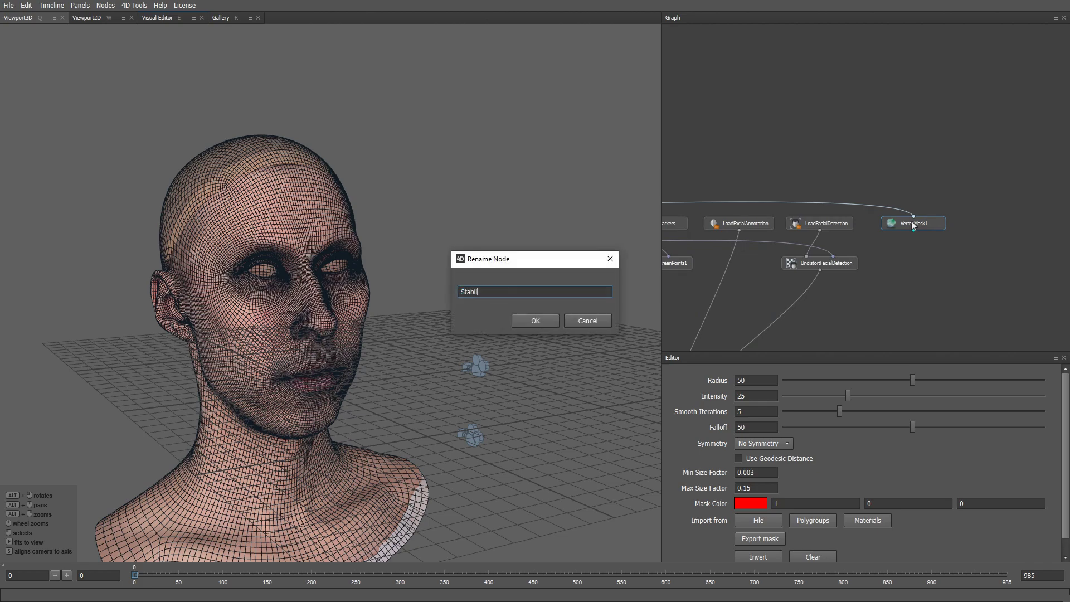
pyautogui.write('izationMask')
pyautogui.press('Return')
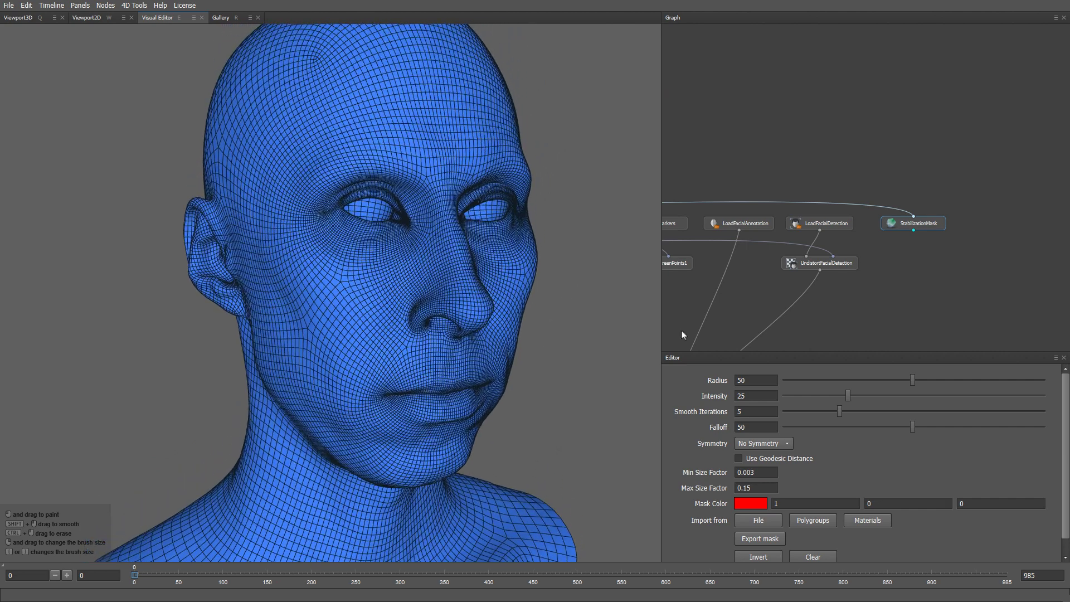
# Set the mask brush to intensity 100 with topological symmetry and enable geodesic distance.
pyautogui.moveTo(848, 395); pyautogui.dragTo(1061, 404)
pyautogui.click(780, 444)
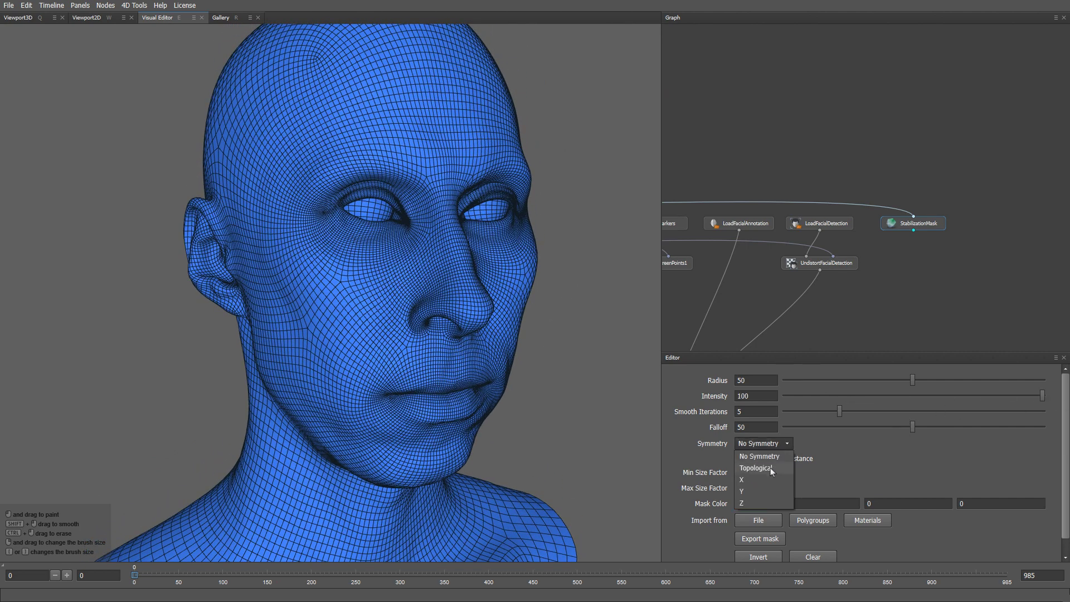
pyautogui.click(771, 469)
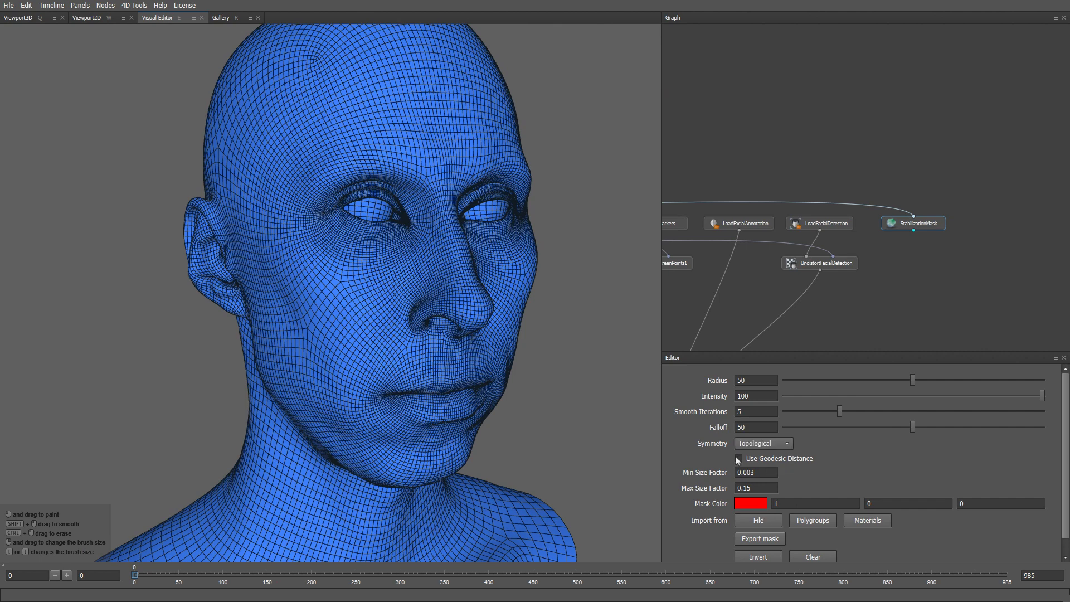
pyautogui.click(738, 459)
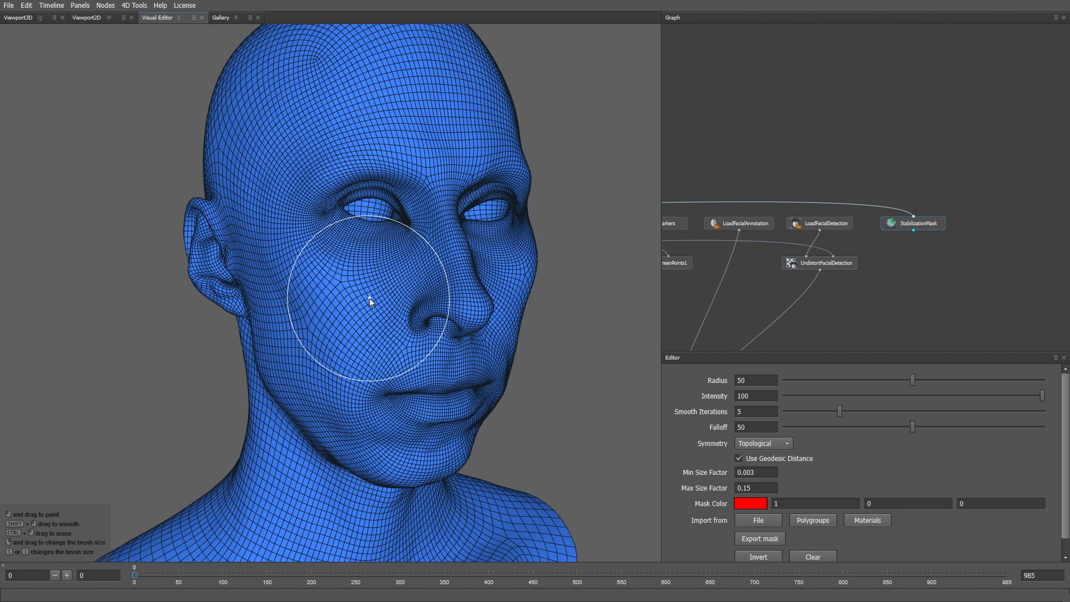
# Reduce the brush radius to 26 and paint the stabilization mask across the whole forehead above the eyebrows.
pyautogui.press('[')
pyautogui.press('[')
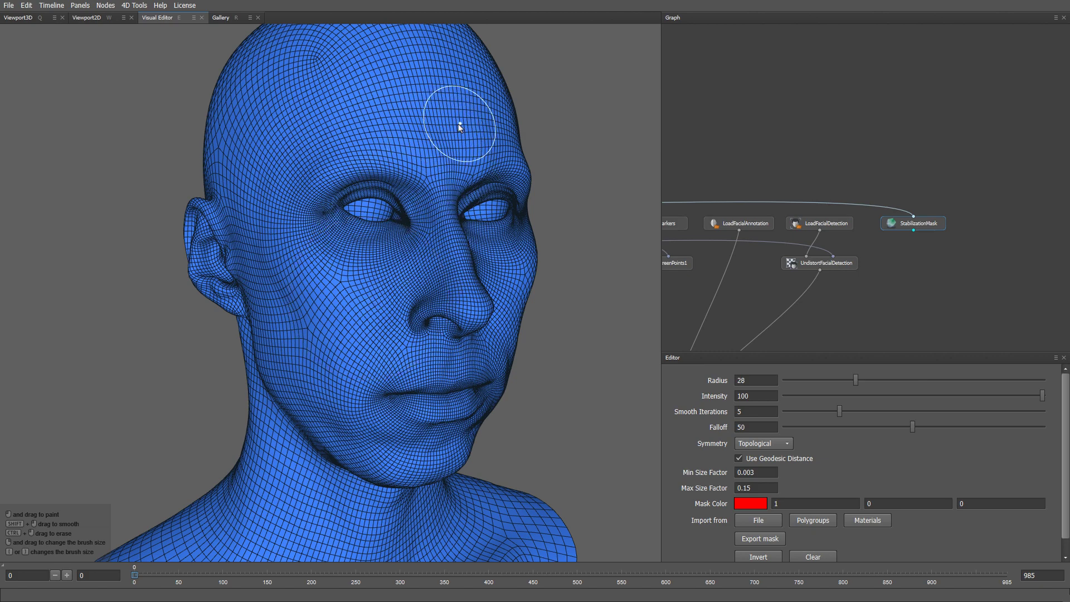
pyautogui.keyDown('alt'); pyautogui.moveTo(459, 125); pyautogui.dragTo(411, 121); pyautogui.keyUp('alt')
pyautogui.keyDown('alt'); pyautogui.moveTo(412, 121); pyautogui.dragTo(393, 205, button='middle'); pyautogui.keyUp('alt')
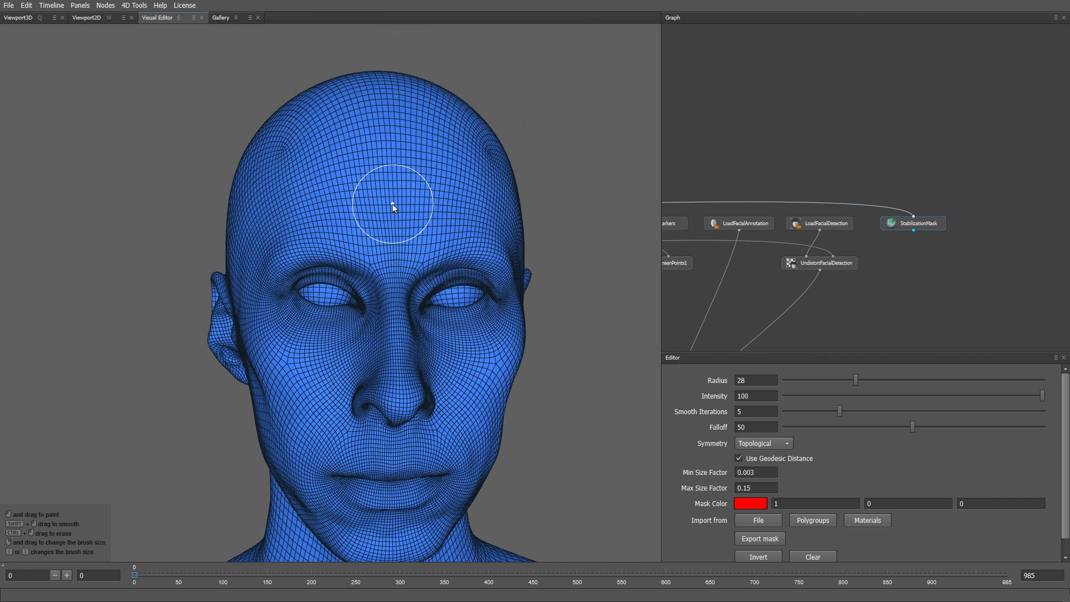
pyautogui.press('[')
pyautogui.press('[')
pyautogui.moveTo(395, 210)
pyautogui.mouseDown()
pyautogui.moveTo(461, 195)
pyautogui.moveTo(407, 222)
pyautogui.moveTo(424, 184)
pyautogui.moveTo(381, 182)
pyautogui.moveTo(287, 220)
pyautogui.moveTo(413, 191)
pyautogui.moveTo(488, 204)
pyautogui.moveTo(380, 159)
pyautogui.moveTo(312, 173)
pyautogui.moveTo(446, 168)
pyautogui.moveTo(347, 162)
pyautogui.moveTo(277, 201)
pyautogui.moveTo(279, 220)
pyautogui.moveTo(285, 212)
pyautogui.moveTo(265, 229)
pyautogui.mouseUp()
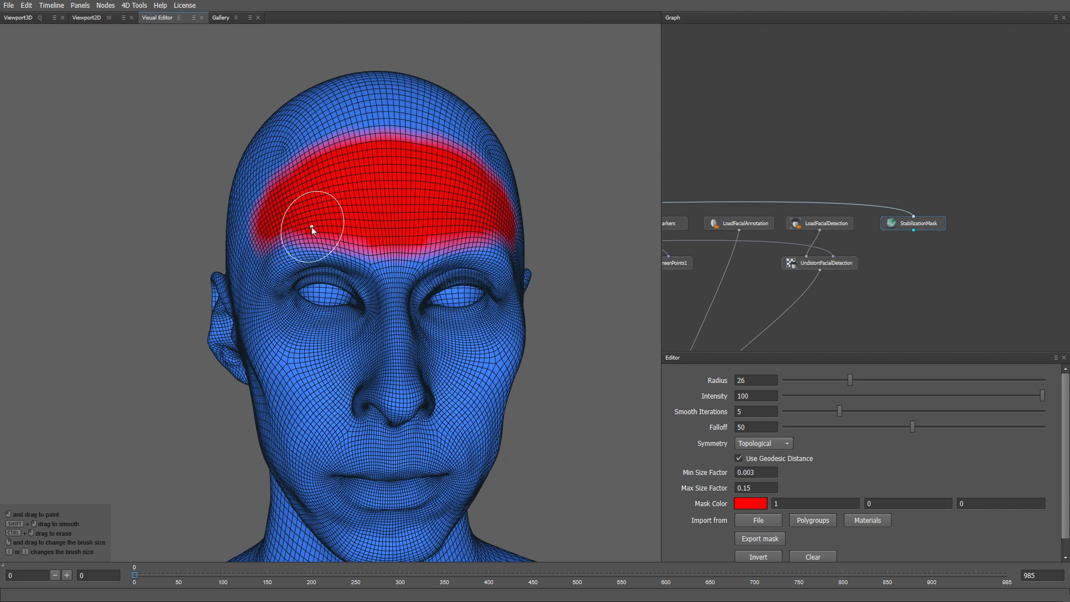
# Paint the nose bridge and the areas beside the nose with a smaller brush, smoothing the mask between the eyes.
pyautogui.press('[')
pyautogui.moveTo(338, 351)
pyautogui.keyDown('alt'); pyautogui.mouseDown()
pyautogui.moveTo(407, 344)
pyautogui.moveTo(377, 346)
pyautogui.moveTo(395, 334)
pyautogui.moveTo(405, 346)
pyautogui.moveTo(394, 319)
pyautogui.moveTo(402, 336)
pyautogui.moveTo(359, 364)
pyautogui.moveTo(402, 361)
pyautogui.moveTo(390, 306)
pyautogui.mouseUp(); pyautogui.keyUp('alt')
pyautogui.click(368, 355)
pyautogui.keyDown('alt'); pyautogui.moveTo(500, 358); pyautogui.dragTo(391, 361); pyautogui.keyUp('alt')
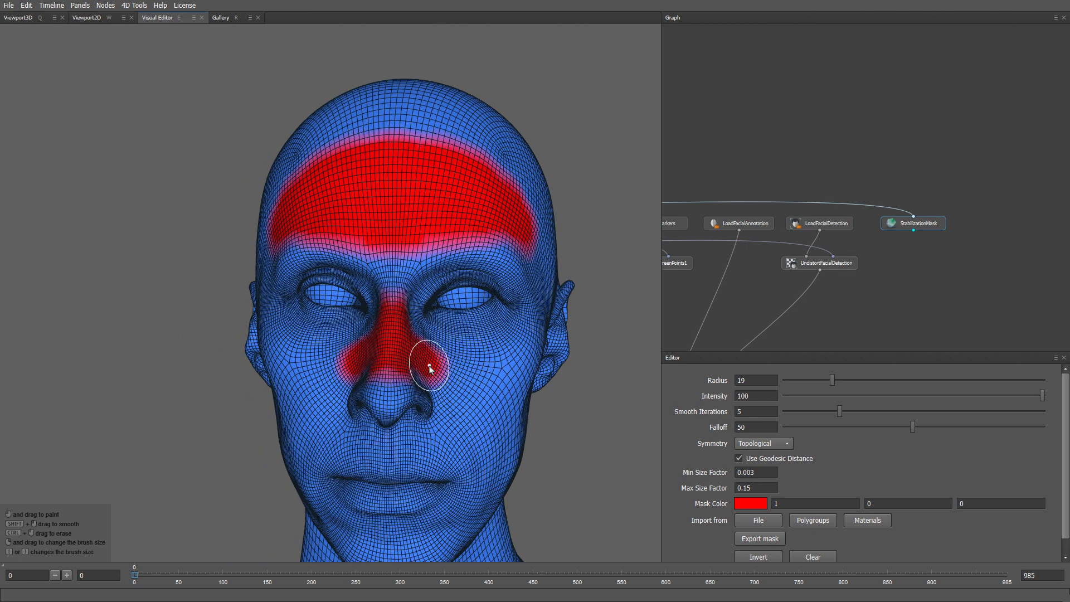
pyautogui.press(']')
pyautogui.press('[')
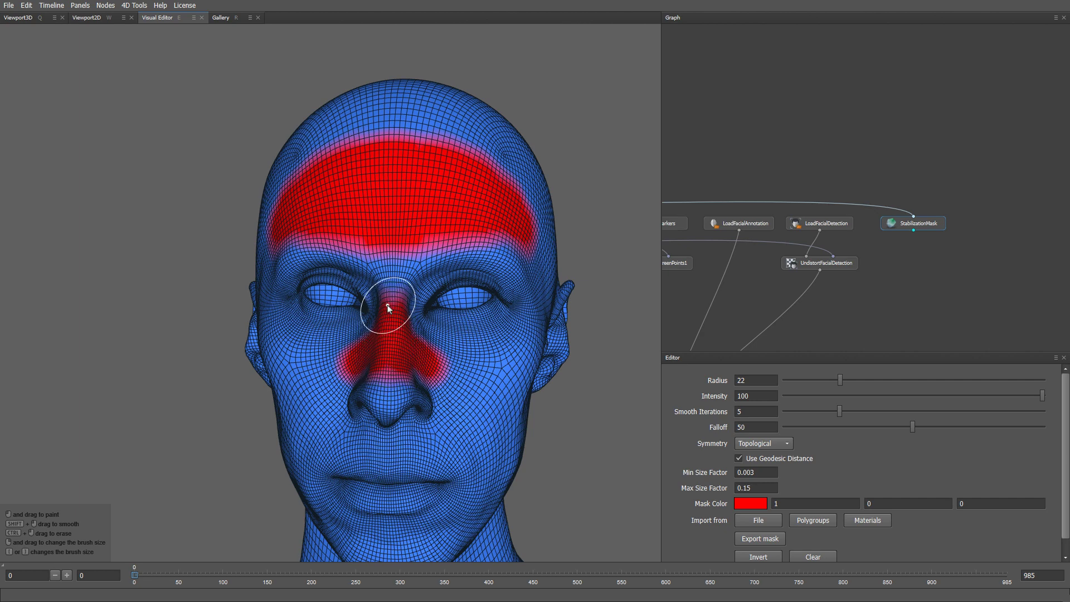
pyautogui.keyDown('shift'); pyautogui.moveTo(389, 305); pyautogui.dragTo(394, 300); pyautogui.keyUp('shift')
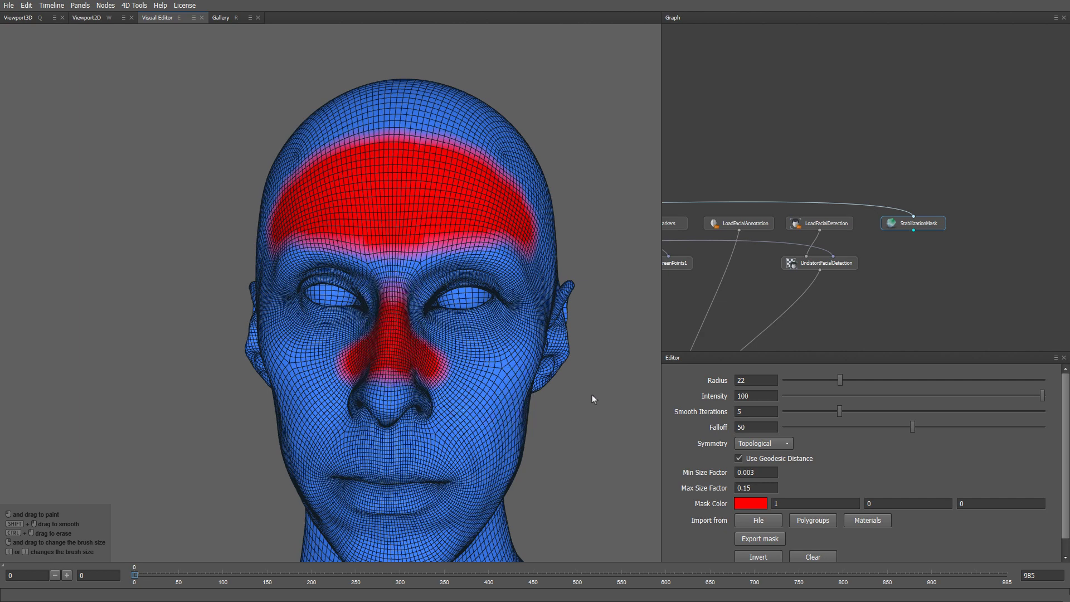
# Connect StabilizationMask's output to ImageFacialWrapping's first free mask input, beside the facial detection input.
pyautogui.moveTo(914, 230); pyautogui.dragTo(896, 299)
pyautogui.moveTo(896, 299); pyautogui.dragTo(1001, 203, button='middle')
pyautogui.moveTo(1001, 203); pyautogui.dragTo(921, 312)
pyautogui.moveTo(921, 313); pyautogui.dragTo(791, 279, button='middle')
pyautogui.click(823, 293)
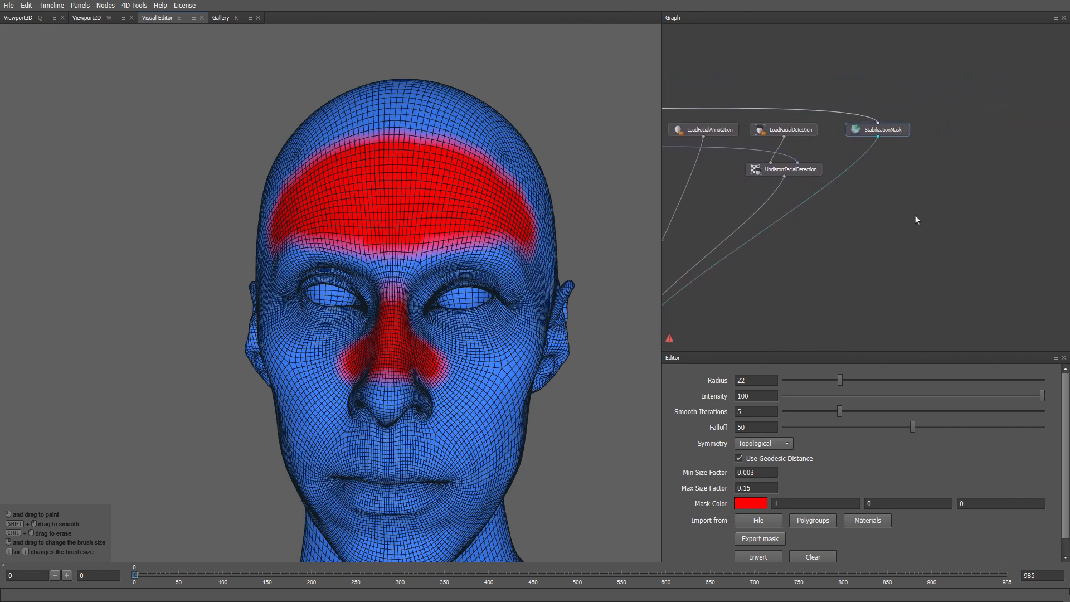
pyautogui.moveTo(916, 218); pyautogui.dragTo(840, 249, button='middle')
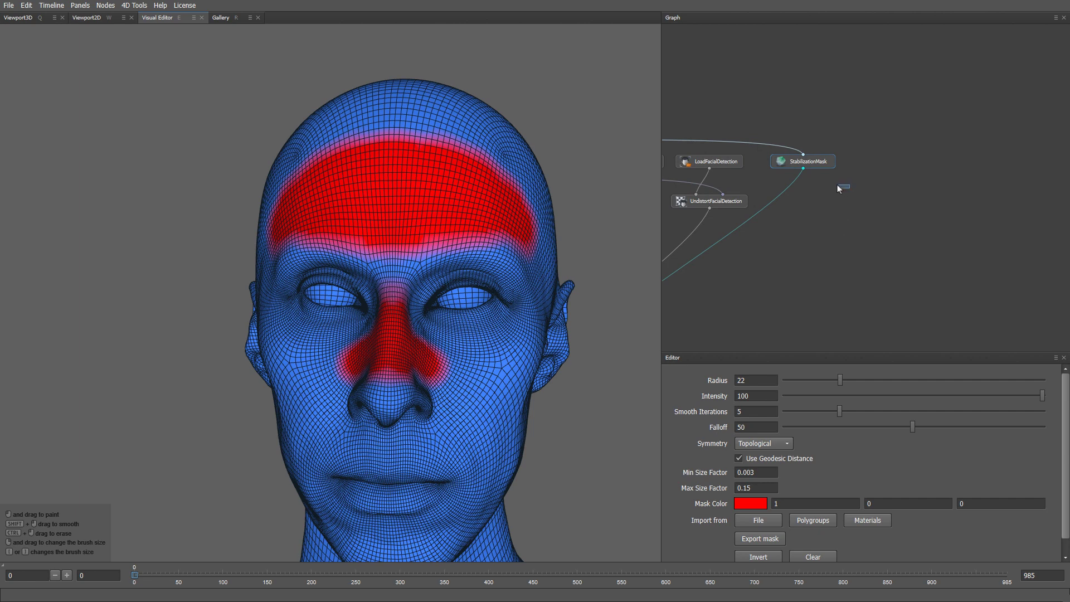
# Duplicate StabilizationMask, connect the neutral head mesh to the copy, and place it beside the original.
pyautogui.moveTo(815, 169)
pyautogui.mouseDown()
pyautogui.moveTo(808, 158)
pyautogui.moveTo(875, 162)
pyautogui.mouseUp()
pyautogui.hotkey('ctrl', 'c')
pyautogui.hotkey('ctrl', 'v')
pyautogui.moveTo(803, 131); pyautogui.dragTo(914, 167, button='middle')
pyautogui.moveTo(753, 139); pyautogui.dragTo(914, 154, button='middle')
pyautogui.moveTo(724, 150); pyautogui.dragTo(914, 154, button='middle')
pyautogui.moveTo(669, 164); pyautogui.dragTo(948, 154, button='middle')
pyautogui.moveTo(819, 149); pyautogui.dragTo(866, 156, button='middle')
pyautogui.click(714, 180)
pyautogui.moveTo(866, 158); pyautogui.dragTo(885, 200)
# Rename the duplicated mask node as SamplingMask and clear its painted mask.
pyautogui.press('F2')
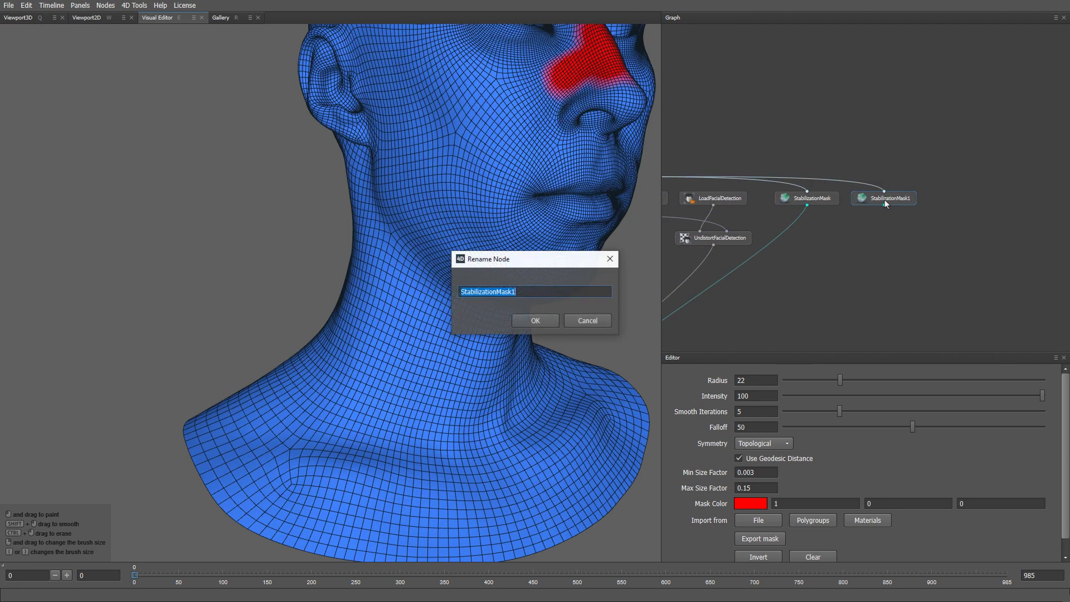
pyautogui.write('SamplingMask')
pyautogui.press('Return')
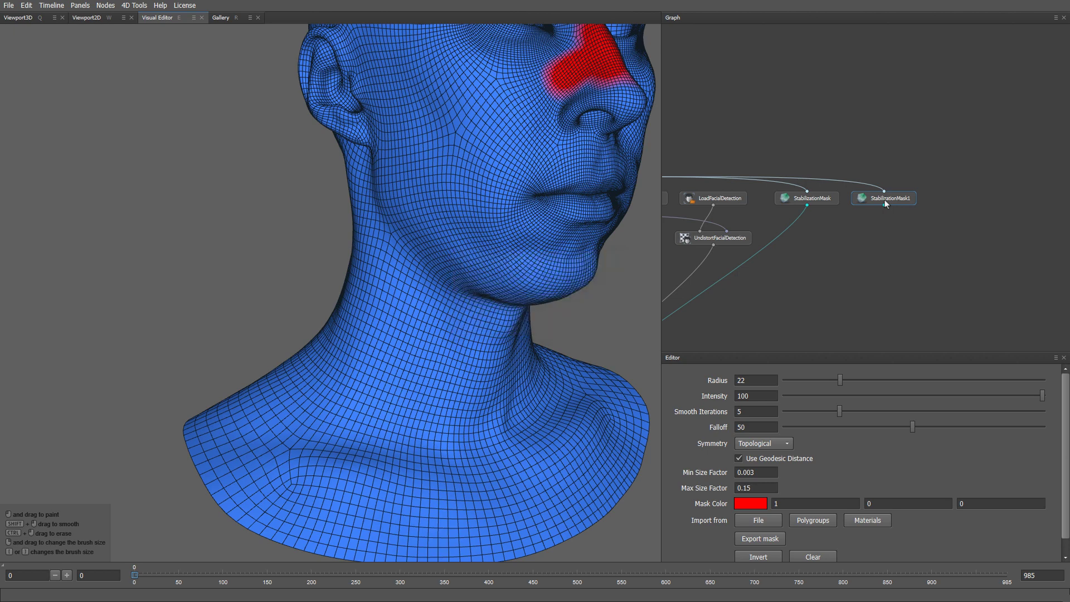
pyautogui.click(817, 557)
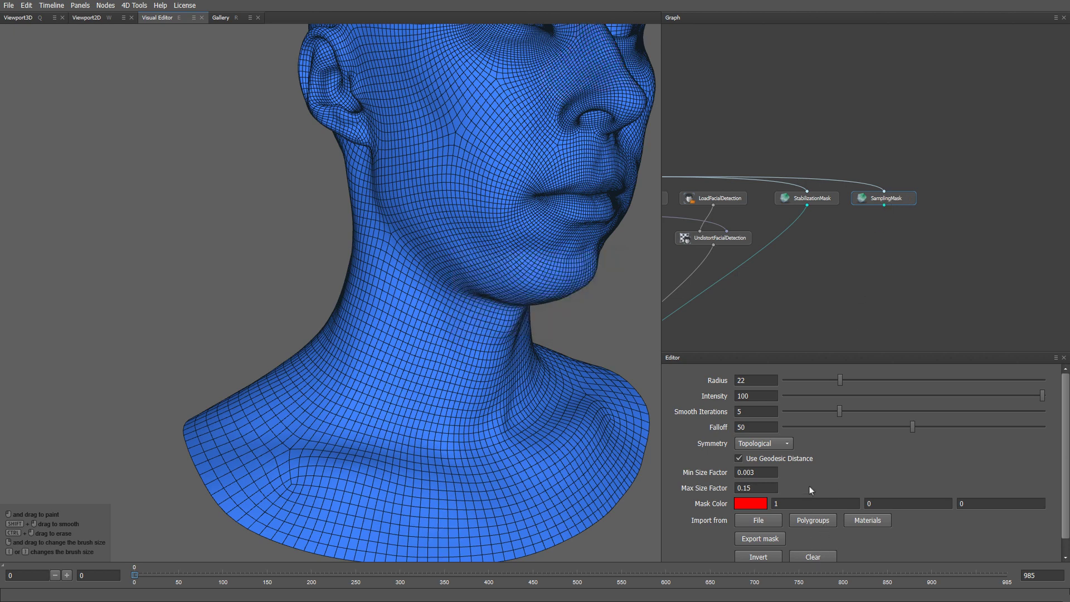
# Enlarge the brush to a radius of about 50 and paint the sampling mask over the face from forehead to chin.
pyautogui.keyDown('alt'); pyautogui.moveTo(626, 304); pyautogui.dragTo(600, 245); pyautogui.keyUp('alt')
pyautogui.keyDown('alt'); pyautogui.moveTo(600, 246); pyautogui.dragTo(549, 347, button='middle'); pyautogui.keyUp('alt')
pyautogui.keyDown('alt'); pyautogui.moveTo(549, 348); pyautogui.dragTo(536, 393); pyautogui.keyUp('alt')
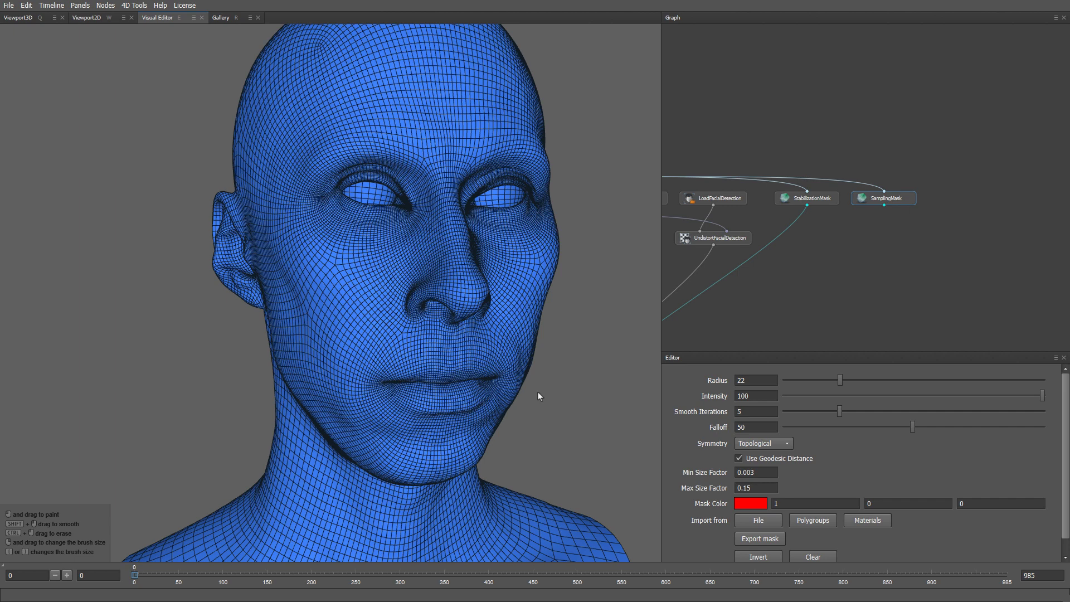
pyautogui.moveTo(410, 298); pyautogui.dragTo(428, 296, button='right')
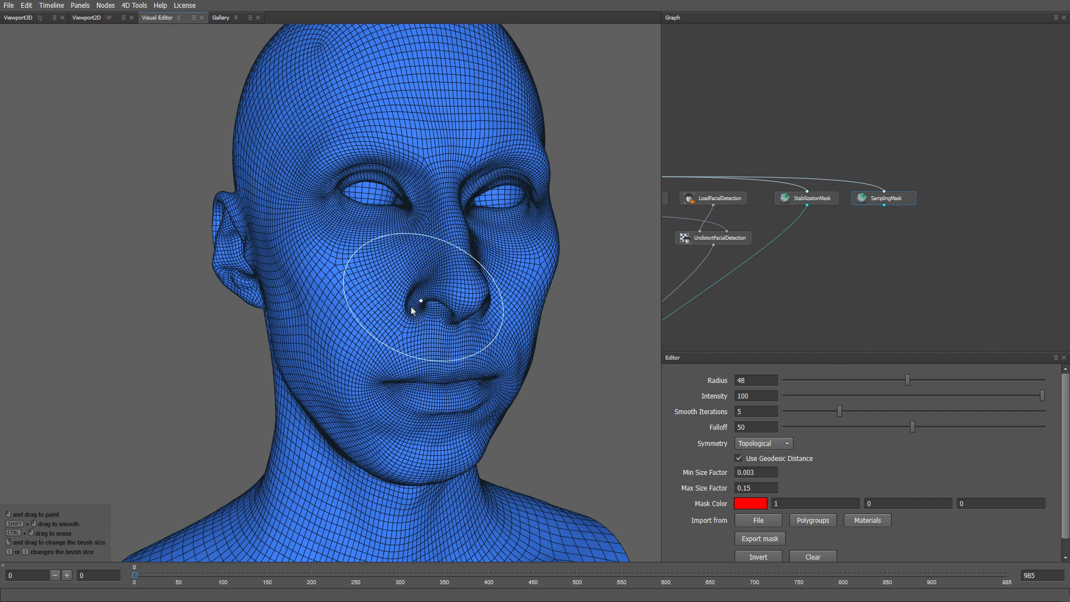
pyautogui.moveTo(403, 308)
pyautogui.mouseDown()
pyautogui.moveTo(446, 281)
pyautogui.moveTo(438, 267)
pyautogui.moveTo(425, 326)
pyautogui.moveTo(445, 262)
pyautogui.moveTo(377, 311)
pyautogui.moveTo(449, 375)
pyautogui.moveTo(413, 403)
pyautogui.moveTo(456, 367)
pyautogui.moveTo(437, 229)
pyautogui.moveTo(463, 295)
pyautogui.mouseUp()
pyautogui.keyDown('alt'); pyautogui.moveTo(599, 346); pyautogui.dragTo(508, 334); pyautogui.keyUp('alt')
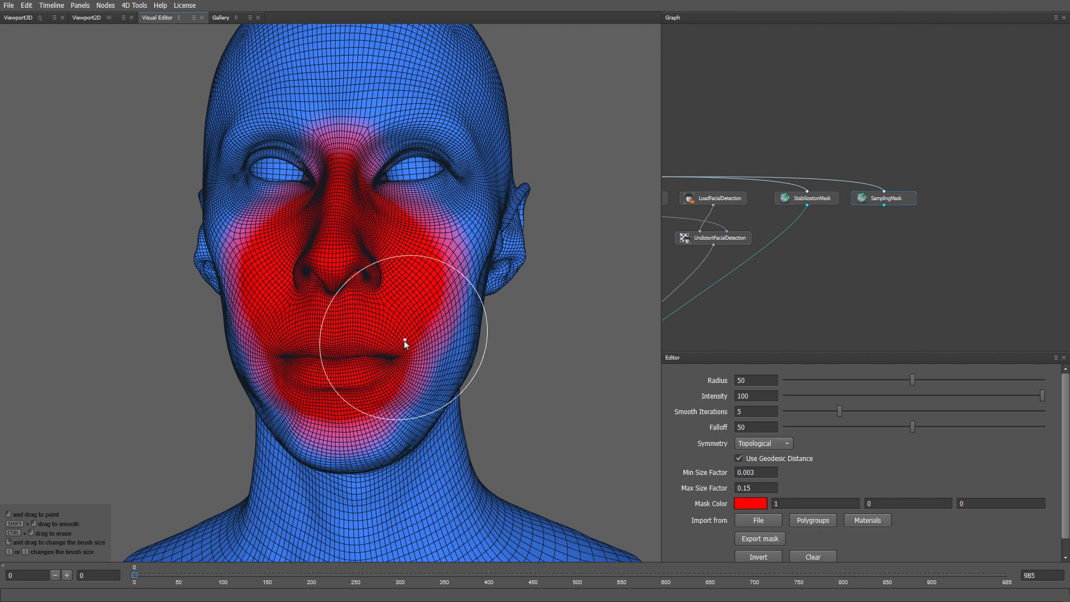
pyautogui.moveTo(404, 340)
pyautogui.mouseDown()
pyautogui.moveTo(382, 403)
pyautogui.moveTo(370, 363)
pyautogui.moveTo(396, 237)
pyautogui.moveTo(389, 167)
pyautogui.moveTo(410, 148)
pyautogui.moveTo(382, 107)
pyautogui.moveTo(306, 134)
pyautogui.moveTo(303, 116)
pyautogui.moveTo(362, 109)
pyautogui.moveTo(425, 125)
pyautogui.moveTo(452, 262)
pyautogui.moveTo(430, 370)
pyautogui.moveTo(406, 397)
pyautogui.moveTo(445, 179)
pyautogui.moveTo(391, 97)
pyautogui.moveTo(269, 92)
pyautogui.moveTo(291, 111)
pyautogui.mouseUp()
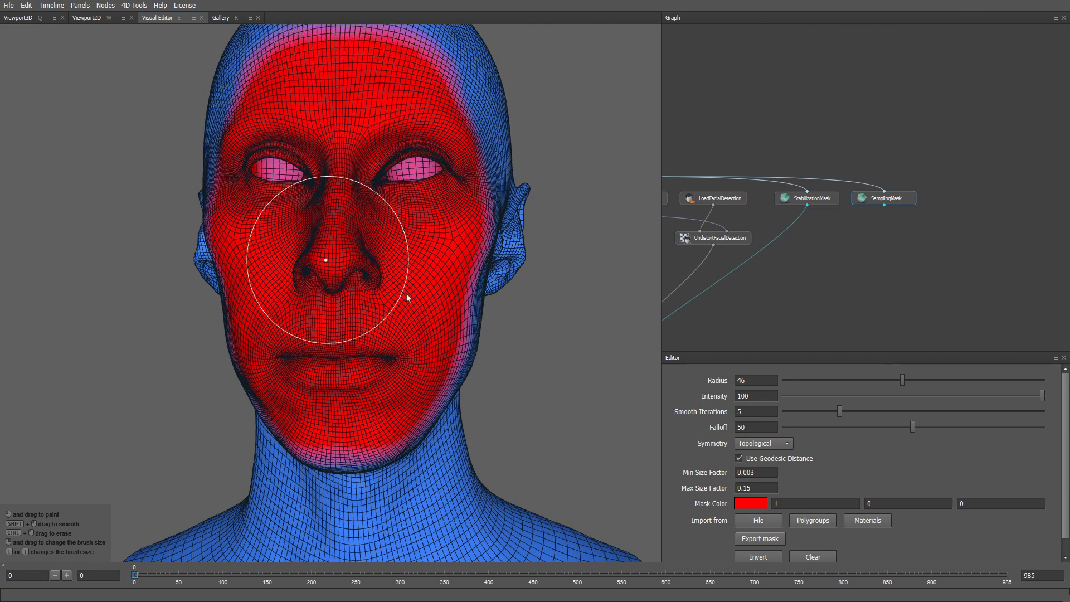
# Refine the sampling mask's coverage along the forehead and the underside of the chin.
pyautogui.moveTo(481, 279)
pyautogui.keyDown('alt'); pyautogui.mouseDown()
pyautogui.moveTo(554, 320)
pyautogui.moveTo(598, 315)
pyautogui.mouseUp(); pyautogui.keyUp('alt')
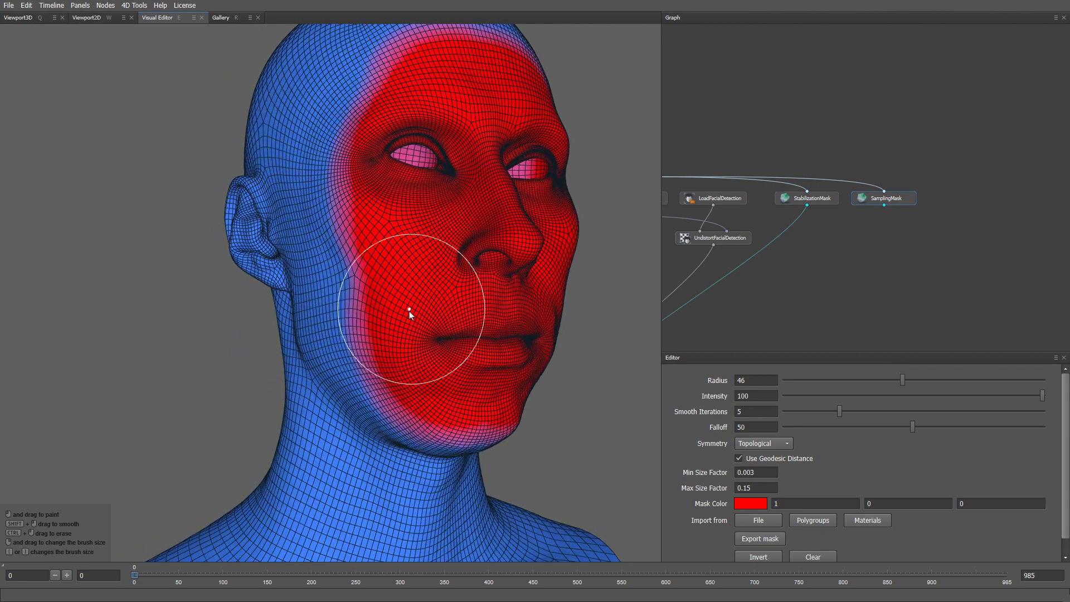
pyautogui.moveTo(470, 68); pyautogui.dragTo(504, 69)
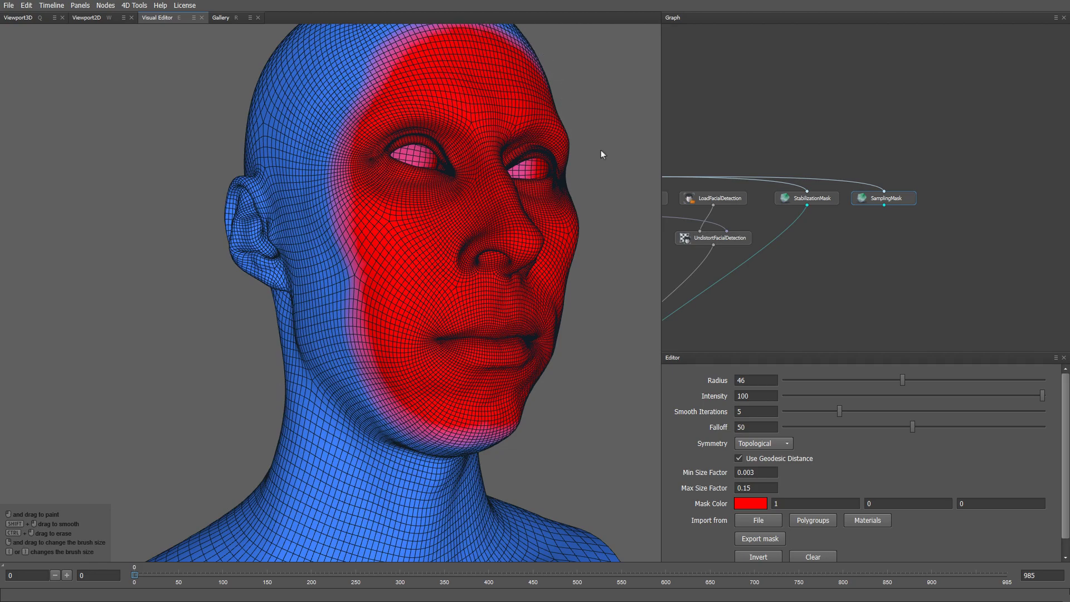
pyautogui.moveTo(631, 238)
pyautogui.keyDown('alt'); pyautogui.mouseDown()
pyautogui.moveTo(590, 250)
pyautogui.moveTo(588, 220)
pyautogui.mouseUp(); pyautogui.keyUp('alt')
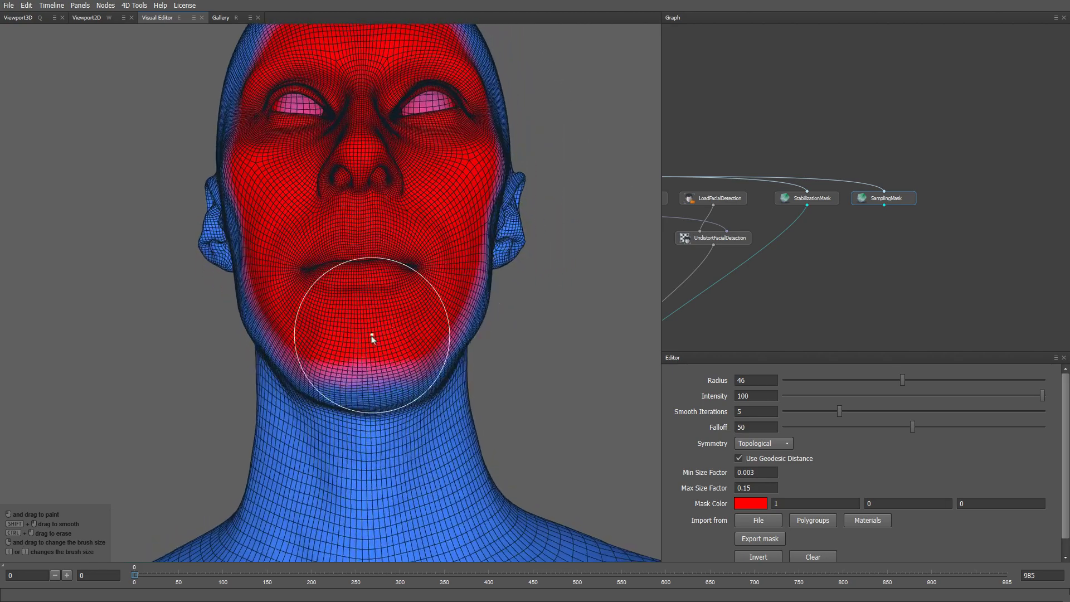
pyautogui.moveTo(371, 335); pyautogui.dragTo(368, 333)
pyautogui.moveTo(550, 284)
pyautogui.keyDown('alt'); pyautogui.mouseDown()
pyautogui.moveTo(550, 329)
pyautogui.moveTo(550, 300)
pyautogui.mouseUp(); pyautogui.keyUp('alt')
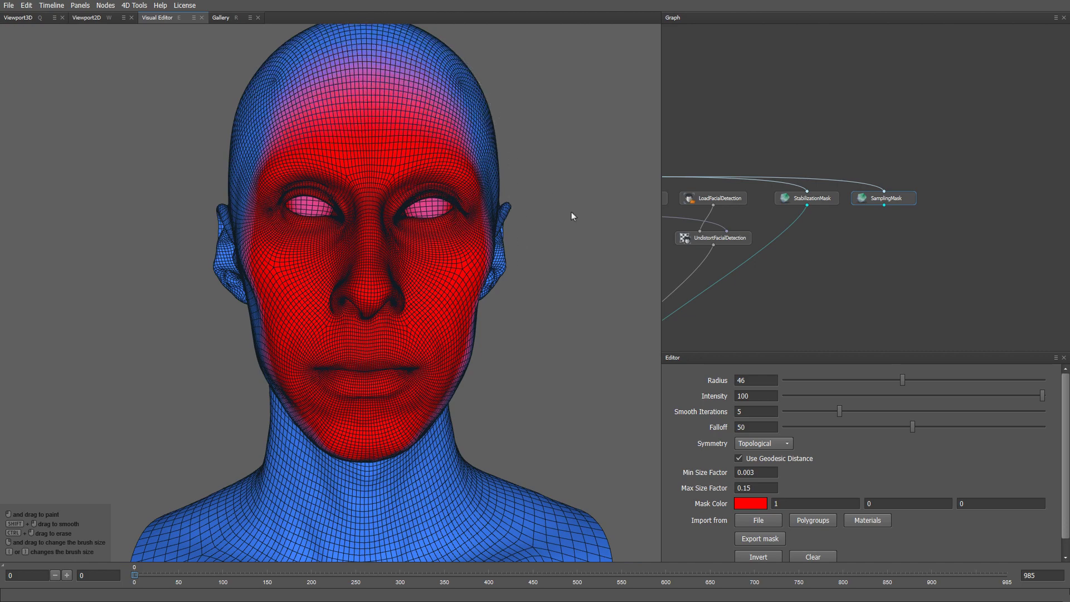
# Smooth the sampling mask's border along the temple, cheek and jawline and under the chin.
pyautogui.keyDown('alt'); pyautogui.moveTo(574, 217); pyautogui.dragTo(416, 171); pyautogui.keyUp('alt')
pyautogui.moveTo(323, 115)
pyautogui.mouseDown()
pyautogui.moveTo(303, 289)
pyautogui.moveTo(235, 395)
pyautogui.mouseUp()
pyautogui.keyDown('alt'); pyautogui.moveTo(468, 402); pyautogui.dragTo(533, 322); pyautogui.keyUp('alt')
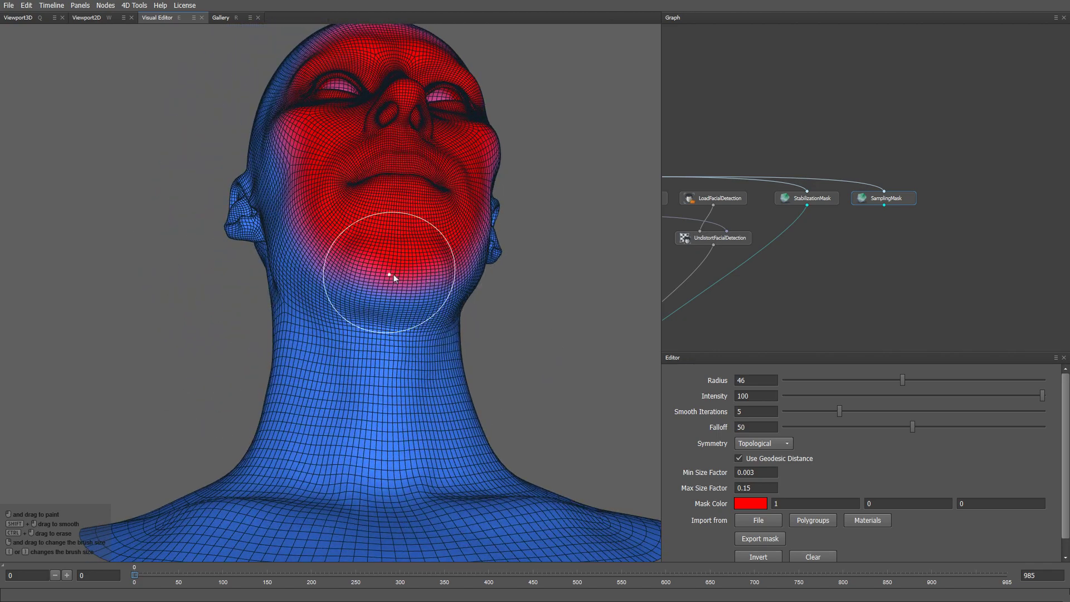
pyautogui.moveTo(370, 283)
pyautogui.mouseDown()
pyautogui.moveTo(346, 275)
pyautogui.moveTo(340, 287)
pyautogui.mouseUp()
pyautogui.moveTo(640, 339)
pyautogui.keyDown('alt'); pyautogui.mouseDown()
pyautogui.moveTo(634, 393)
pyautogui.moveTo(569, 401)
pyautogui.mouseUp(); pyautogui.keyUp('alt')
pyautogui.moveTo(353, 306)
pyautogui.keyDown('alt'); pyautogui.mouseDown()
pyautogui.moveTo(496, 306)
pyautogui.moveTo(448, 280)
pyautogui.mouseUp(); pyautogui.keyUp('alt')
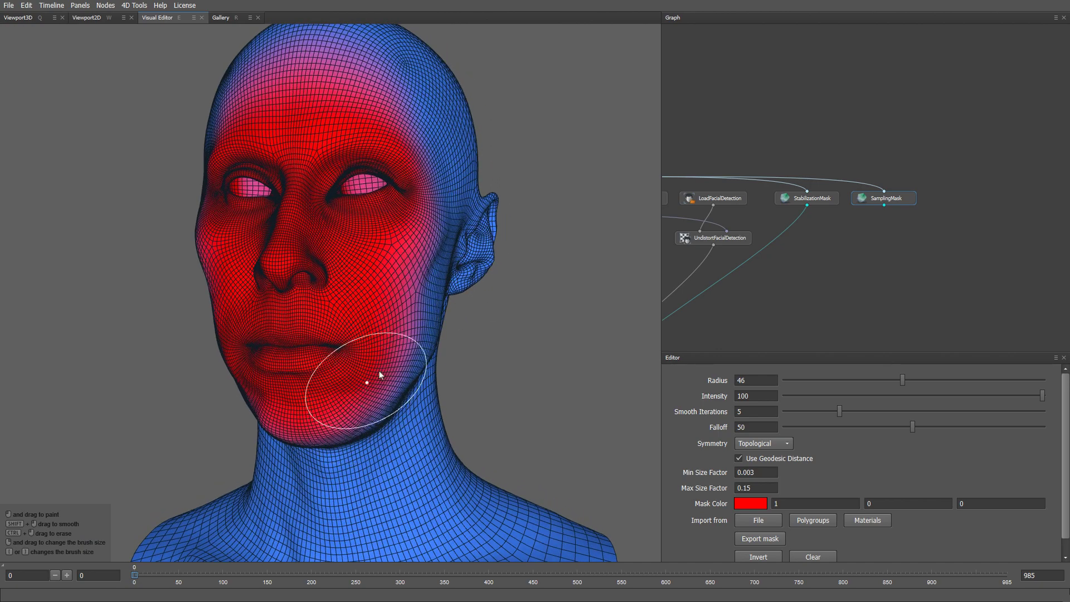
pyautogui.moveTo(316, 426)
pyautogui.keyDown('alt'); pyautogui.mouseDown()
pyautogui.moveTo(511, 426)
pyautogui.moveTo(526, 409)
pyautogui.mouseUp(); pyautogui.keyUp('alt')
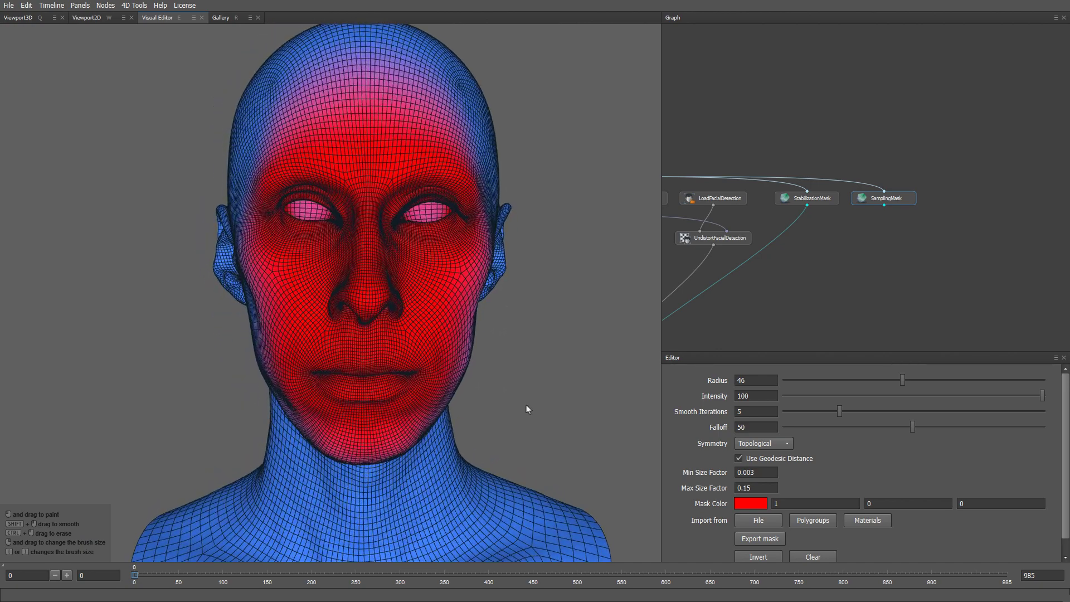
# Connect SamplingMask's output to the ImageFacialWrapping input next to the stabilization mask's.
pyautogui.click(884, 205)
pyautogui.moveTo(842, 278); pyautogui.dragTo(974, 150, button='middle')
pyautogui.moveTo(704, 271); pyautogui.dragTo(849, 307)
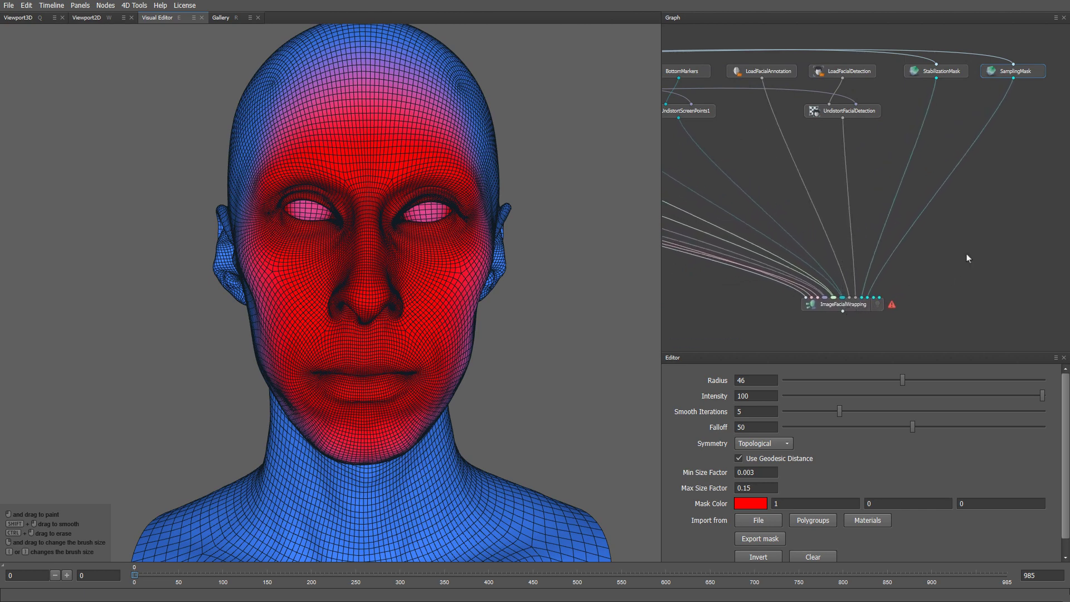
# Duplicate the SamplingMask node, place the copy beside the original, and rename it UncertanityMask.
pyautogui.moveTo(869, 295); pyautogui.dragTo(743, 322, button='middle')
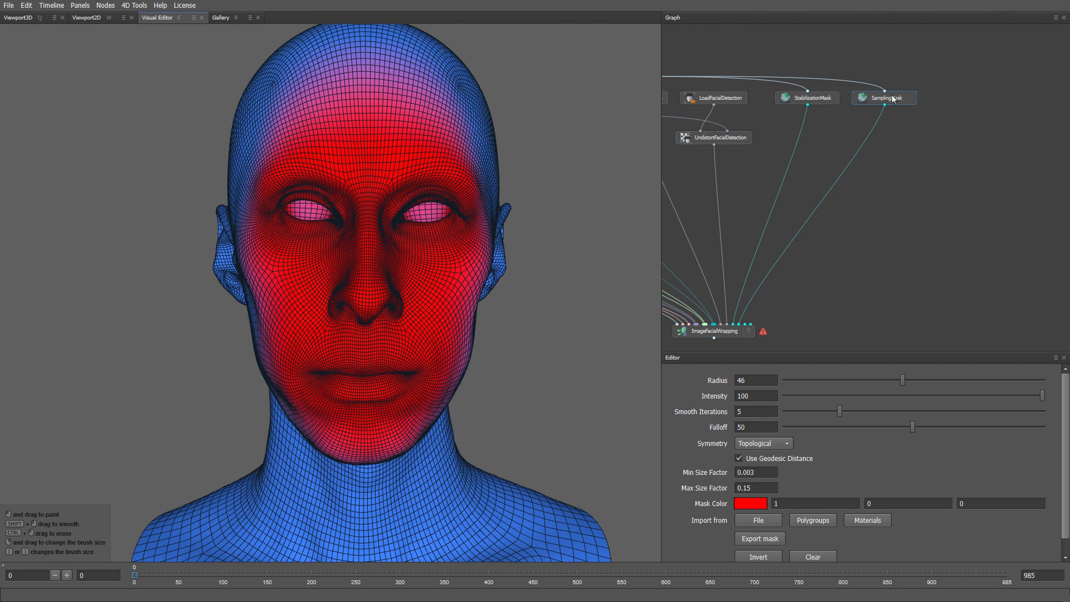
pyautogui.hotkey('ctrl', 'd')
pyautogui.moveTo(931, 112); pyautogui.dragTo(968, 100)
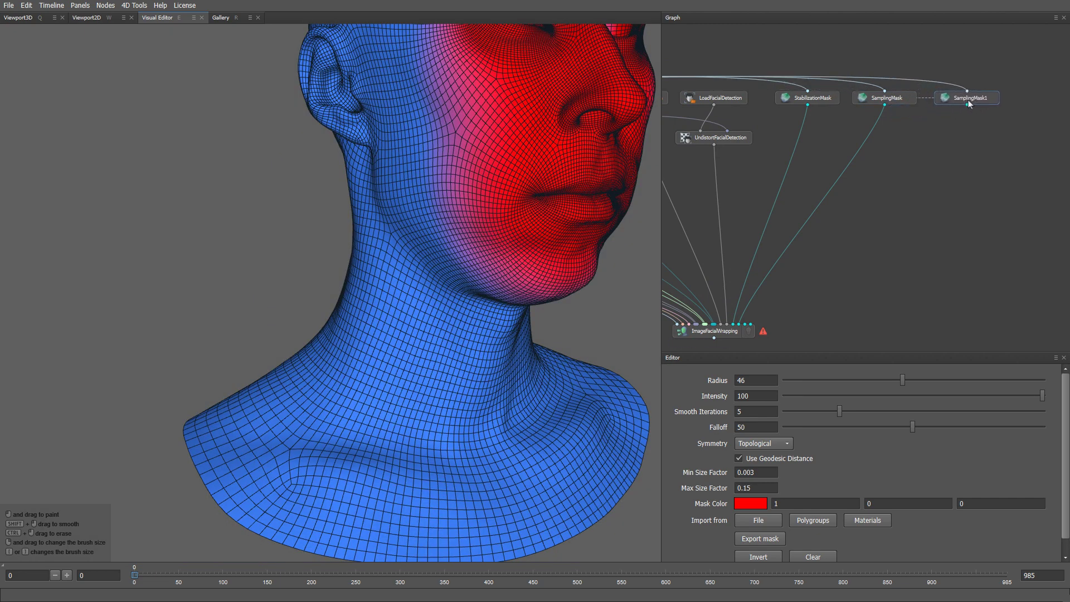
pyautogui.press('F2')
pyautogui.write('U')
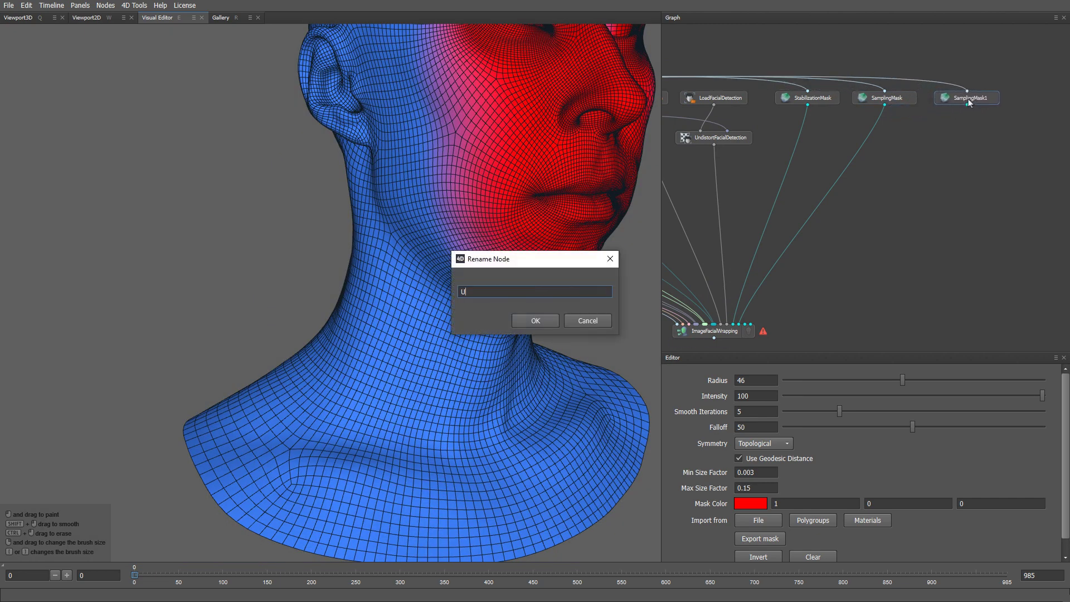
pyautogui.write('ncertanityMask')
pyautogui.press('Return')
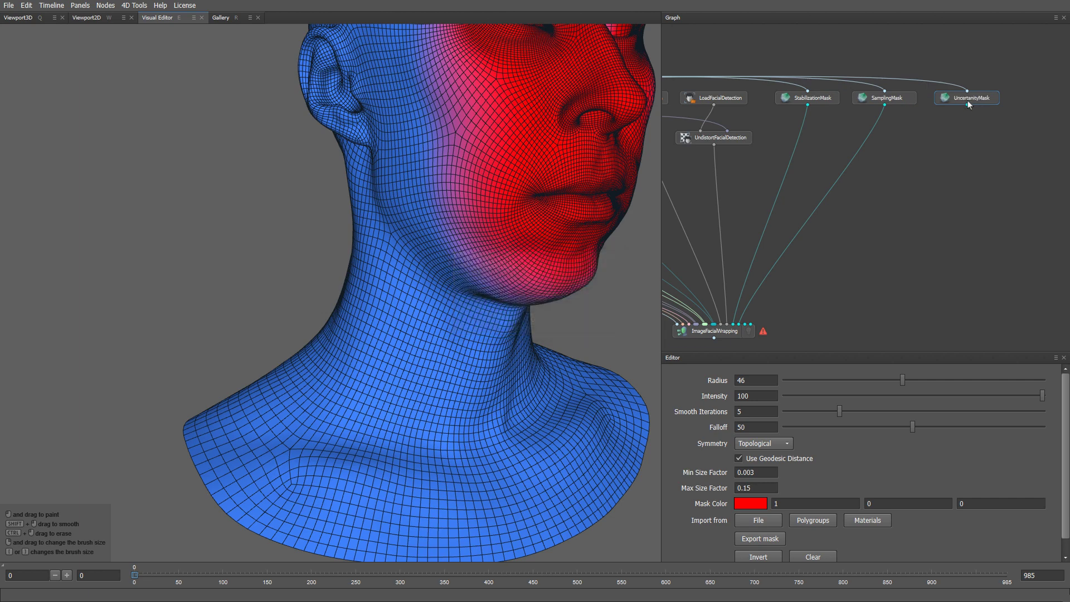
# Invert the UncertanityMask selection and connect its output to the ImageFacialWrapping input next to the sampling mask's.
pyautogui.click(759, 557)
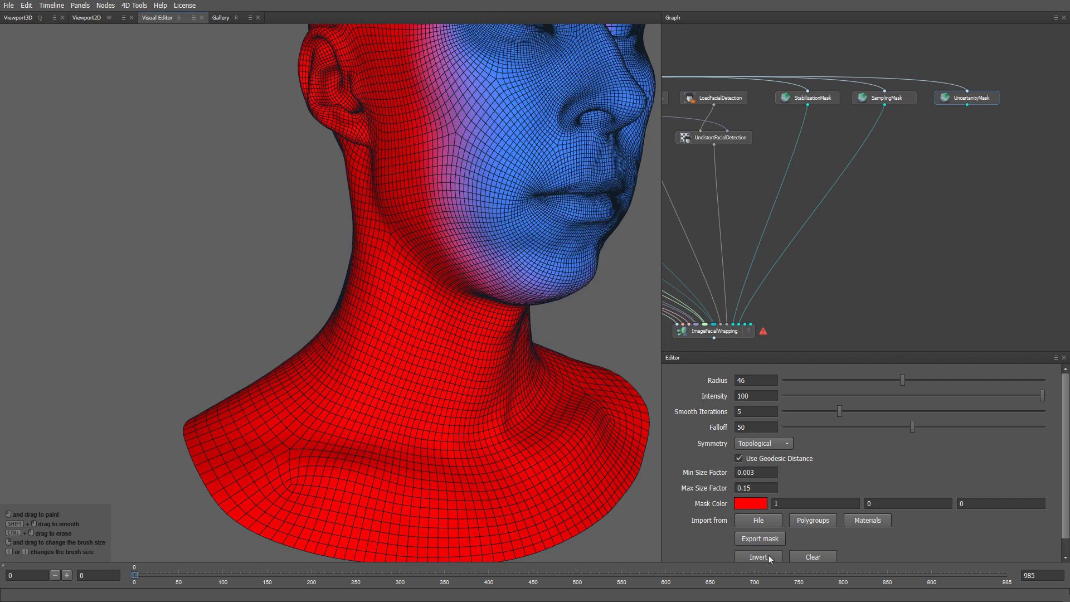
pyautogui.keyDown('alt'); pyautogui.moveTo(609, 299); pyautogui.dragTo(584, 307); pyautogui.keyUp('alt')
pyautogui.keyDown('alt'); pyautogui.moveTo(604, 290); pyautogui.dragTo(533, 396, button='middle'); pyautogui.keyUp('alt')
pyautogui.keyDown('alt'); pyautogui.moveTo(533, 399); pyautogui.dragTo(575, 320); pyautogui.keyUp('alt')
pyautogui.keyDown('alt'); pyautogui.moveTo(574, 318); pyautogui.dragTo(578, 257, button='right'); pyautogui.keyUp('alt')
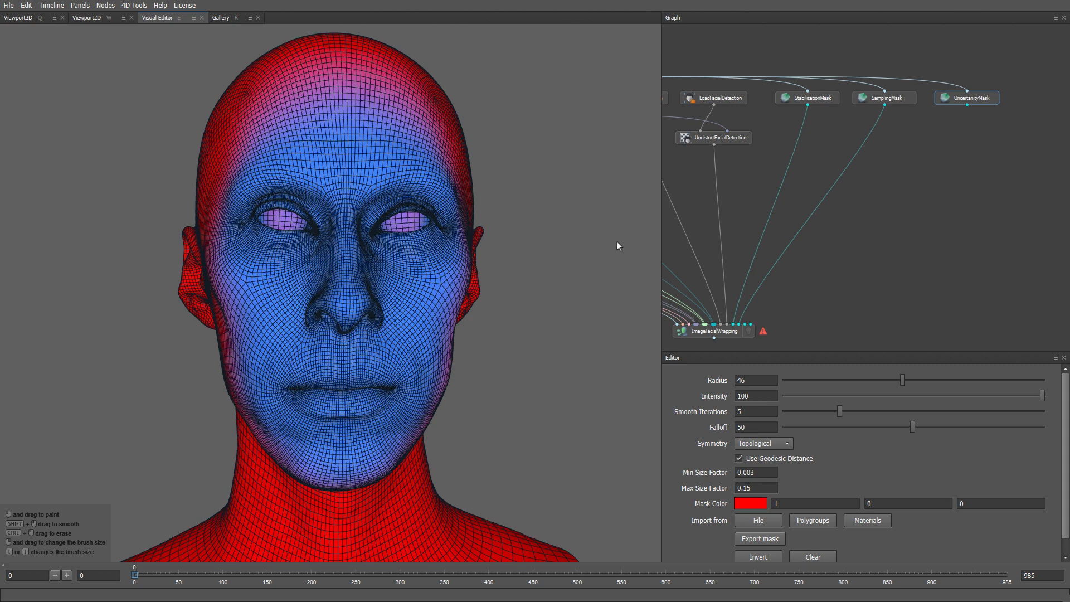
pyautogui.moveTo(967, 105); pyautogui.dragTo(751, 327)
# Duplicate UncertanityMask beside the original, rename the copy FixedMask, and clear its painted mask.
pyautogui.moveTo(994, 192); pyautogui.dragTo(923, 204, button='middle')
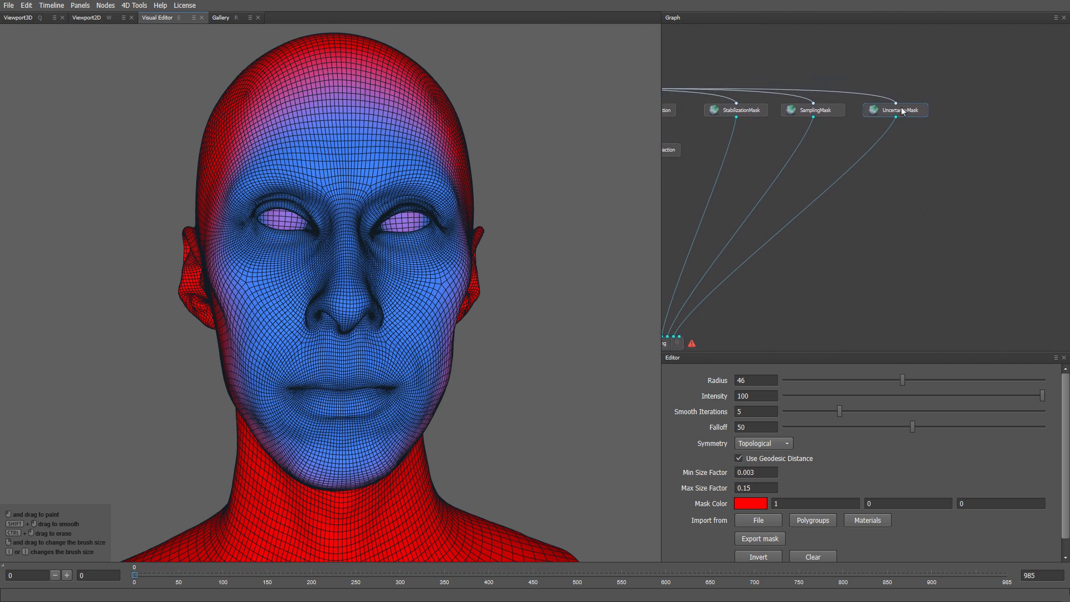
pyautogui.hotkey('ctrl', 'd')
pyautogui.moveTo(911, 107); pyautogui.dragTo(985, 110)
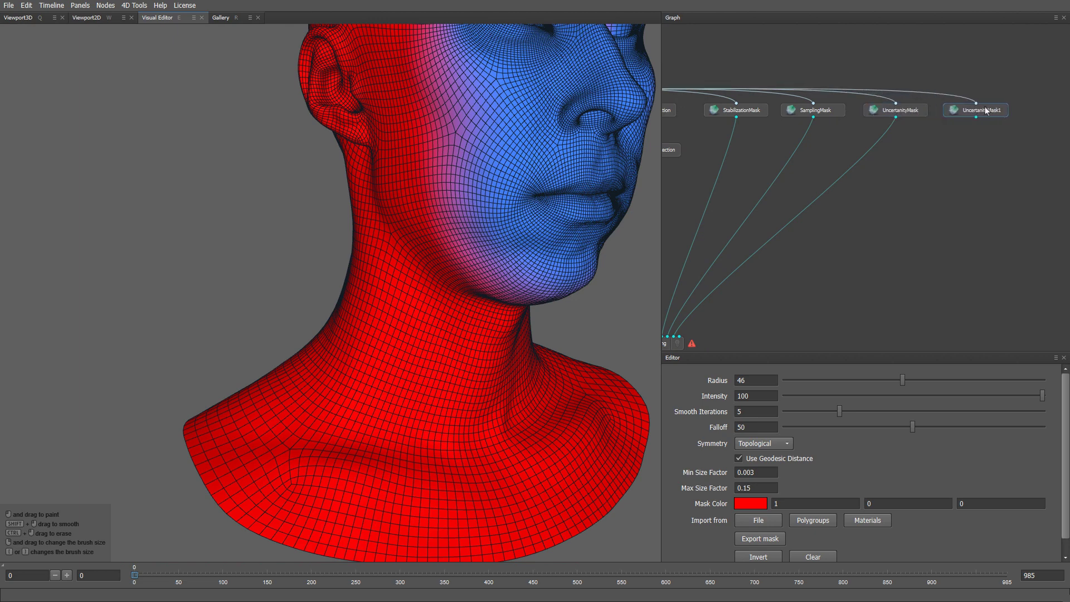
pyautogui.press('F2')
pyautogui.write('FixedMask')
pyautogui.press('Return')
pyautogui.click(815, 558)
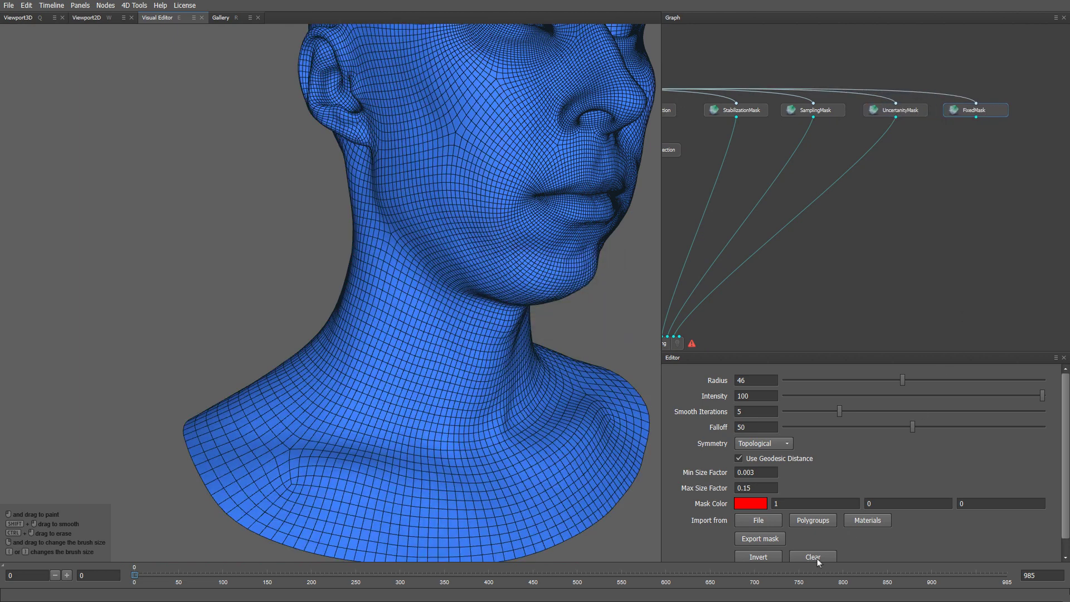
# Paint the fixed mask on the back of the head and, with a brush radius of 39, along the rear lower edge of the bust.
pyautogui.keyDown('alt'); pyautogui.moveTo(628, 343); pyautogui.dragTo(599, 272); pyautogui.keyUp('alt')
pyautogui.keyDown('alt'); pyautogui.moveTo(599, 272); pyautogui.dragTo(570, 411, button='middle'); pyautogui.keyUp('alt')
pyautogui.keyDown('alt'); pyautogui.moveTo(570, 410); pyautogui.dragTo(567, 340, button='right'); pyautogui.keyUp('alt')
pyautogui.moveTo(567, 344)
pyautogui.keyDown('alt'); pyautogui.mouseDown()
pyautogui.moveTo(529, 269)
pyautogui.moveTo(470, 259)
pyautogui.moveTo(521, 272)
pyautogui.moveTo(516, 323)
pyautogui.moveTo(812, 348)
pyautogui.mouseUp(); pyautogui.keyUp('alt')
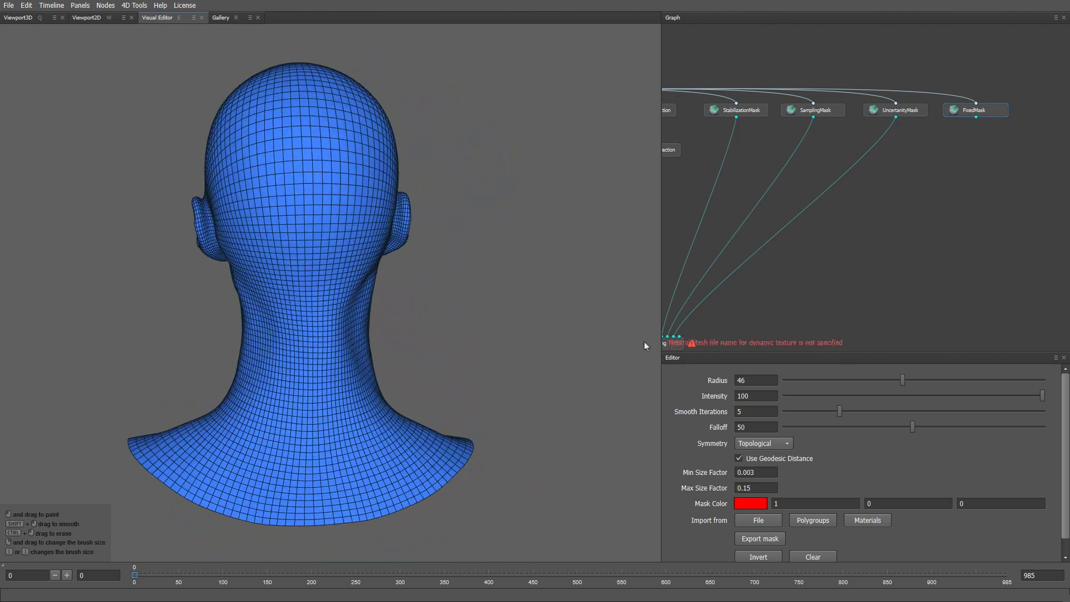
pyautogui.press(']')
pyautogui.moveTo(300, 157)
pyautogui.mouseDown()
pyautogui.moveTo(320, 177)
pyautogui.moveTo(292, 192)
pyautogui.moveTo(288, 143)
pyautogui.moveTo(330, 139)
pyautogui.moveTo(285, 205)
pyautogui.moveTo(327, 136)
pyautogui.moveTo(302, 194)
pyautogui.moveTo(312, 212)
pyautogui.moveTo(337, 196)
pyautogui.moveTo(280, 212)
pyautogui.moveTo(325, 204)
pyautogui.moveTo(249, 200)
pyautogui.moveTo(294, 206)
pyautogui.moveTo(253, 239)
pyautogui.mouseUp()
pyautogui.moveTo(358, 507); pyautogui.dragTo(293, 510, button='right')
pyautogui.moveTo(294, 510)
pyautogui.mouseDown()
pyautogui.moveTo(266, 513)
pyautogui.moveTo(426, 500)
pyautogui.moveTo(275, 508)
pyautogui.moveTo(178, 471)
pyautogui.moveTo(365, 503)
pyautogui.moveTo(426, 495)
pyautogui.moveTo(404, 484)
pyautogui.moveTo(283, 495)
pyautogui.moveTo(334, 514)
pyautogui.moveTo(286, 514)
pyautogui.moveTo(372, 520)
pyautogui.mouseUp()
# Continue painting the fixed mask around the shoulders and along the chest's lower edge.
pyautogui.moveTo(523, 547)
pyautogui.keyDown('alt'); pyautogui.mouseDown()
pyautogui.moveTo(462, 497)
pyautogui.moveTo(410, 494)
pyautogui.mouseUp(); pyautogui.keyUp('alt')
pyautogui.moveTo(303, 505); pyautogui.dragTo(363, 524)
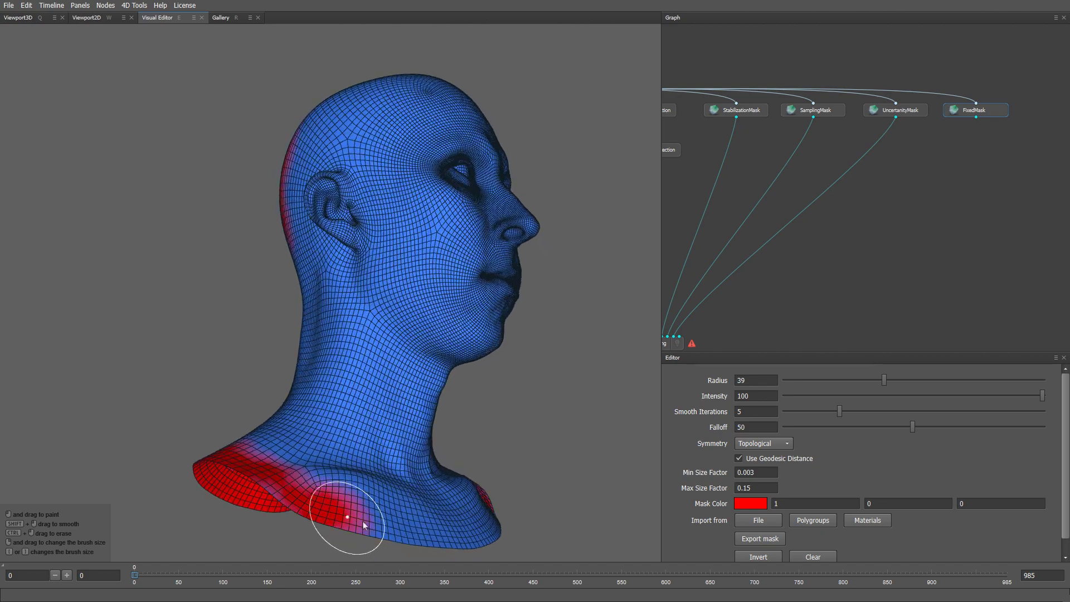
pyautogui.keyDown('alt'); pyautogui.moveTo(563, 527); pyautogui.dragTo(437, 516); pyautogui.keyUp('alt')
pyautogui.scroll(-2, 497, 539)
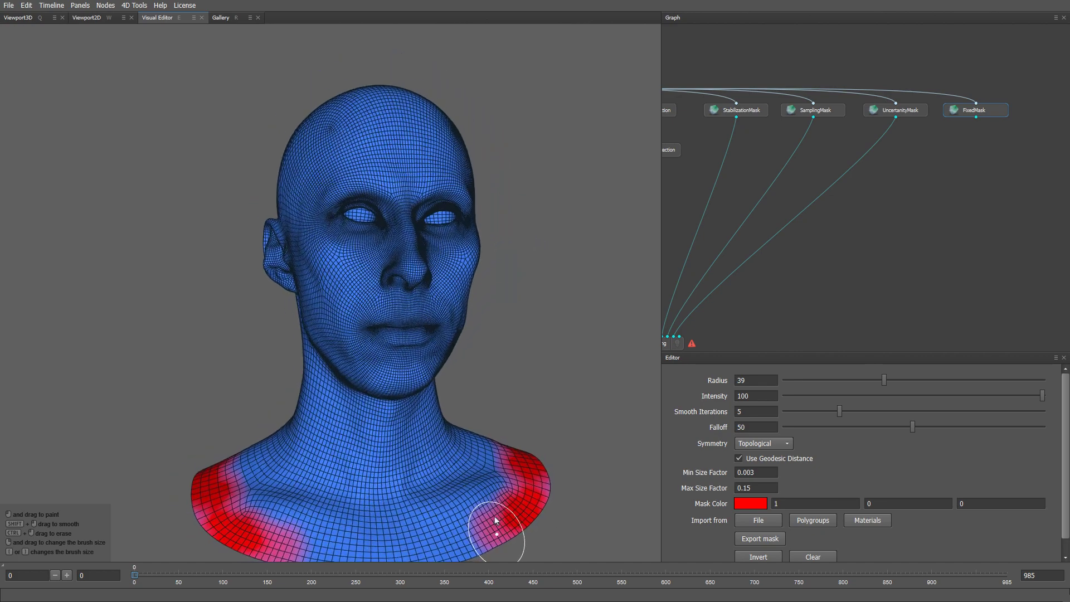
pyautogui.moveTo(531, 483); pyautogui.dragTo(473, 532)
pyautogui.keyDown('alt'); pyautogui.moveTo(599, 505); pyautogui.dragTo(597, 488, button='middle'); pyautogui.keyUp('alt')
pyautogui.moveTo(597, 493)
pyautogui.keyDown('alt'); pyautogui.mouseDown()
pyautogui.moveTo(460, 464)
pyautogui.moveTo(371, 490)
pyautogui.moveTo(284, 494)
pyautogui.moveTo(423, 494)
pyautogui.moveTo(301, 493)
pyautogui.moveTo(198, 465)
pyautogui.moveTo(420, 495)
pyautogui.mouseUp(); pyautogui.keyUp('alt')
pyautogui.scroll(-1, 580, 450)
pyautogui.keyDown('alt'); pyautogui.moveTo(580, 450); pyautogui.dragTo(625, 383); pyautogui.keyUp('alt')
# Connect FixedMask's output to the last free mask input of ImageFacialWrapping.
pyautogui.click(976, 117)
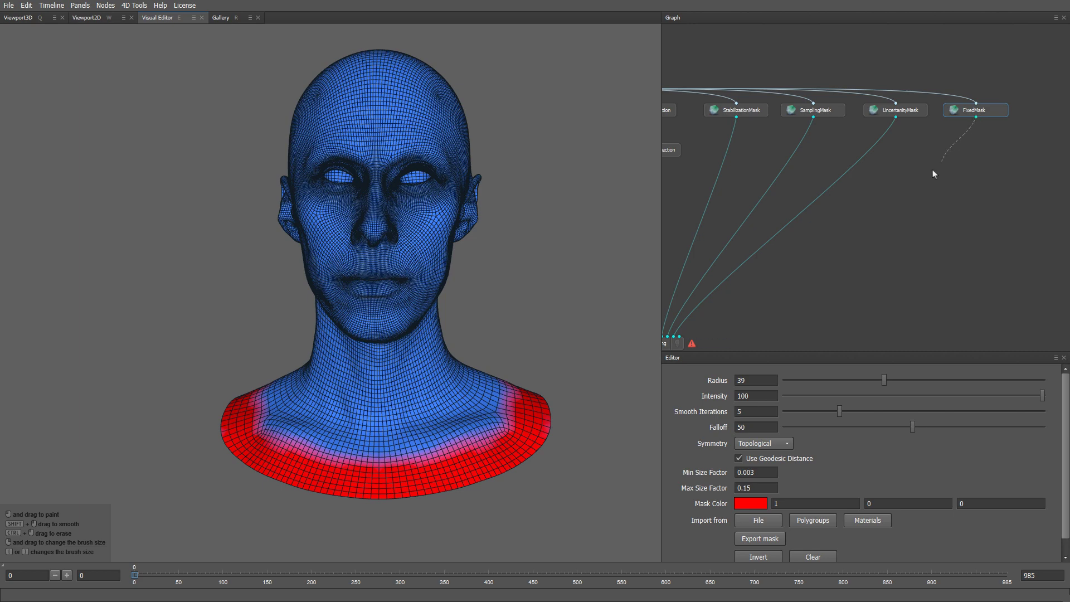
pyautogui.moveTo(775, 294); pyautogui.dragTo(920, 223, button='middle')
pyautogui.moveTo(851, 258); pyautogui.dragTo(825, 266)
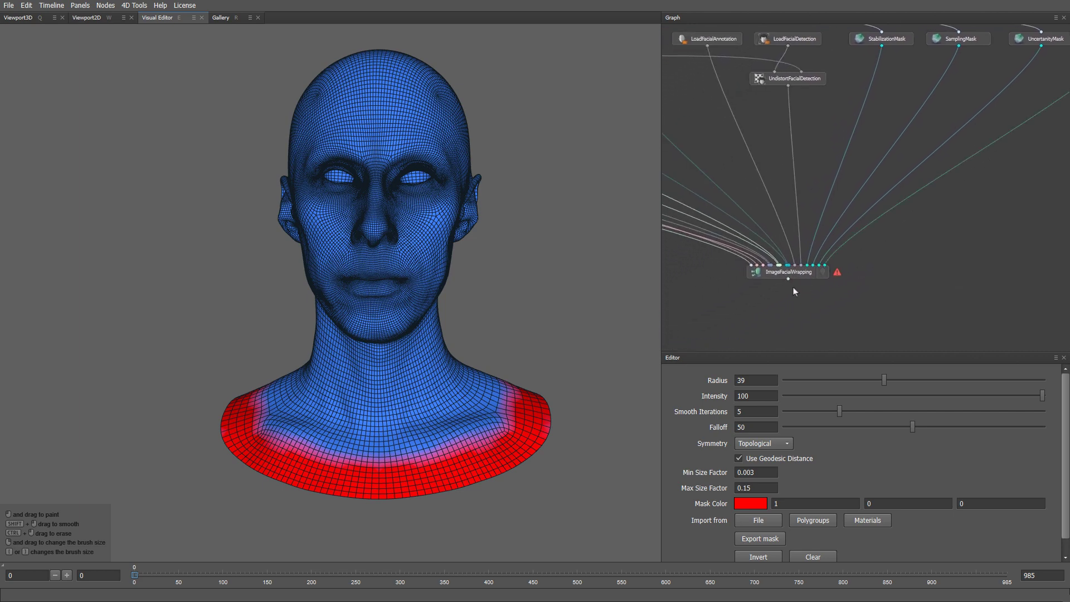
# Set the ImageFacialWrapping node's Neutral Reference to NeutralL1.obj from the Hmc/Blendshapes folder.
pyautogui.moveTo(794, 284)
pyautogui.mouseDown(button='middle')
pyautogui.moveTo(834, 281)
pyautogui.moveTo(842, 267)
pyautogui.mouseUp(button='middle')
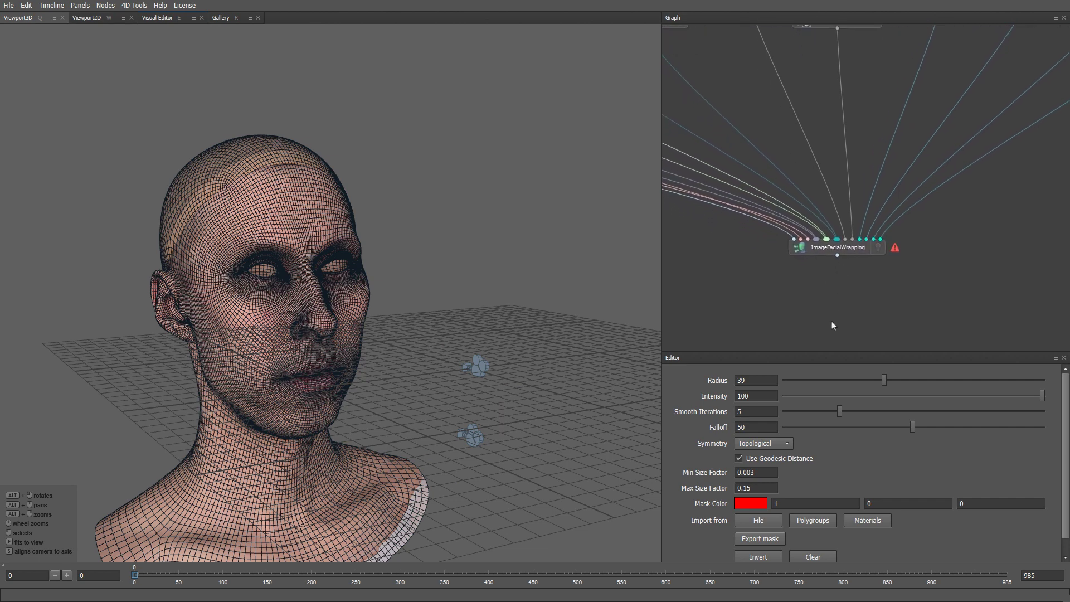
pyautogui.click(846, 252)
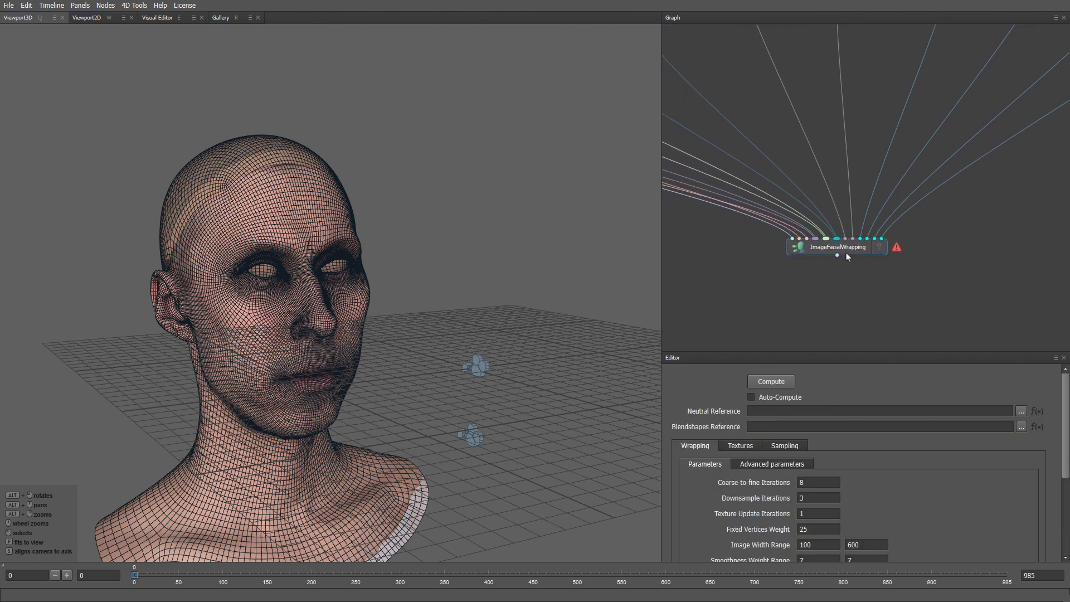
pyautogui.click(1020, 411)
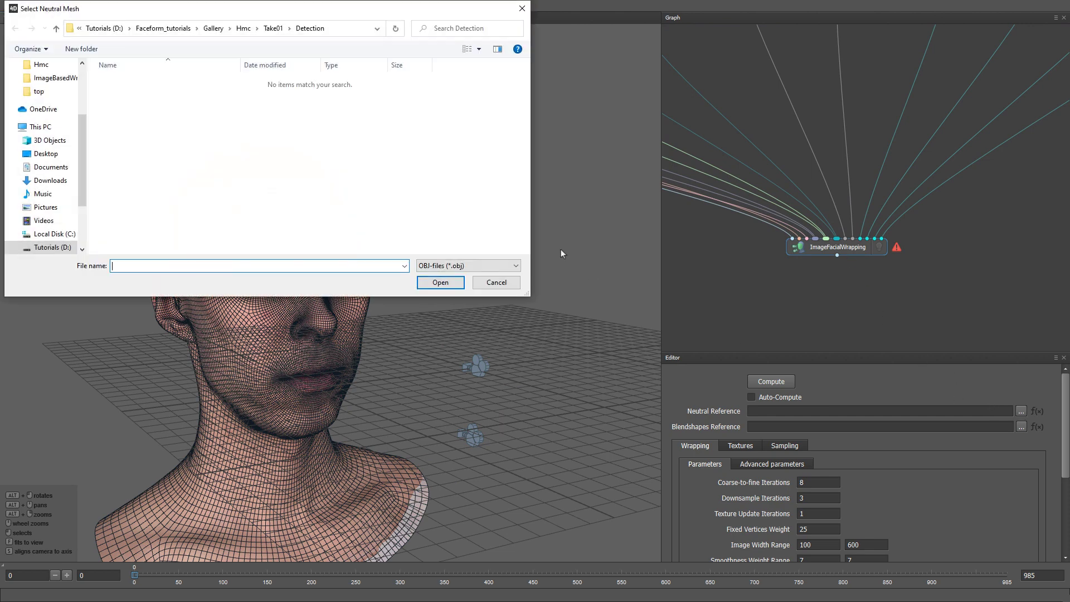
pyautogui.doubleClick(191, 117)
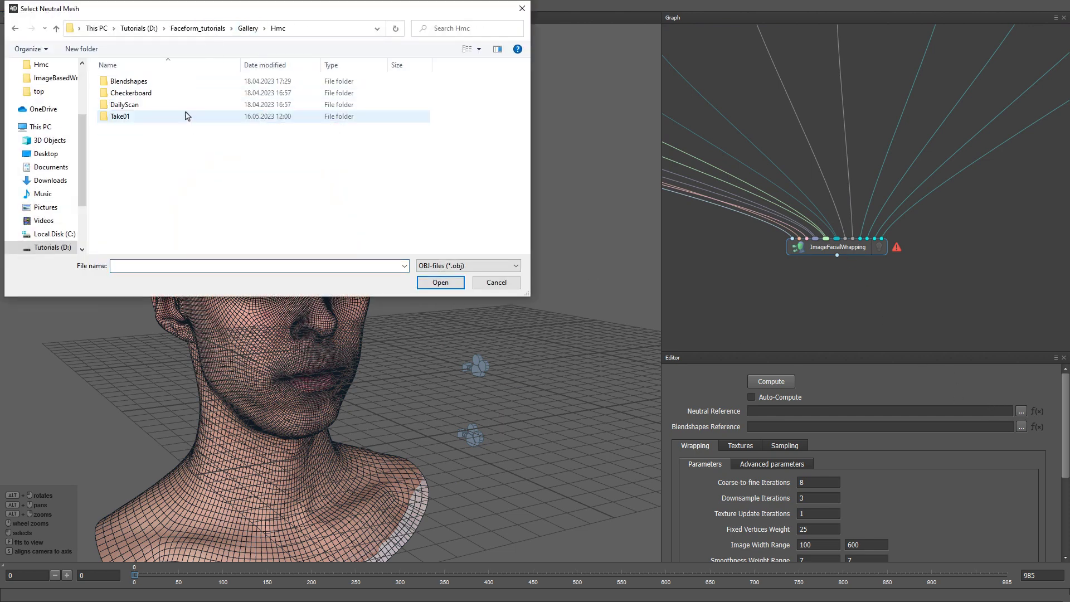
pyautogui.doubleClick(176, 86)
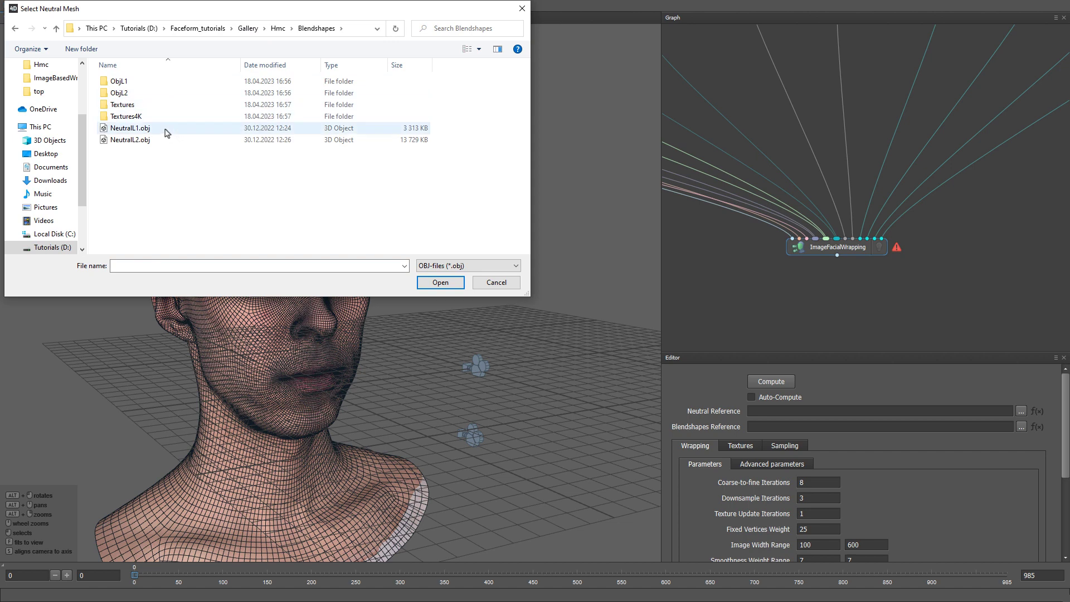
pyautogui.doubleClick(165, 129)
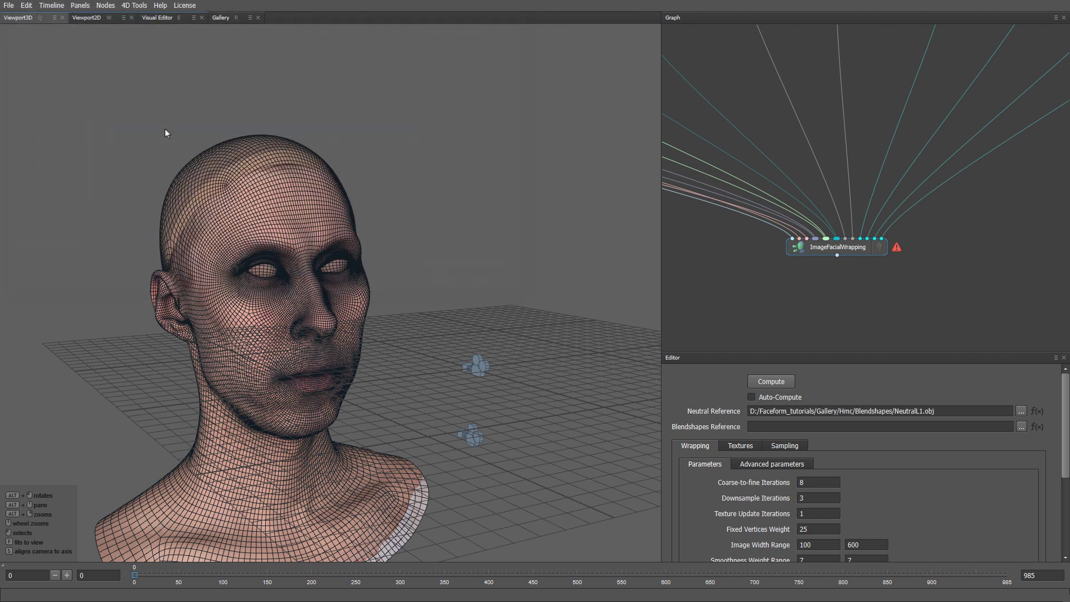
# Load all OBJ files from the Blendshapes/ObjL1 folder as the Blendshapes Reference.
pyautogui.click(1020, 427)
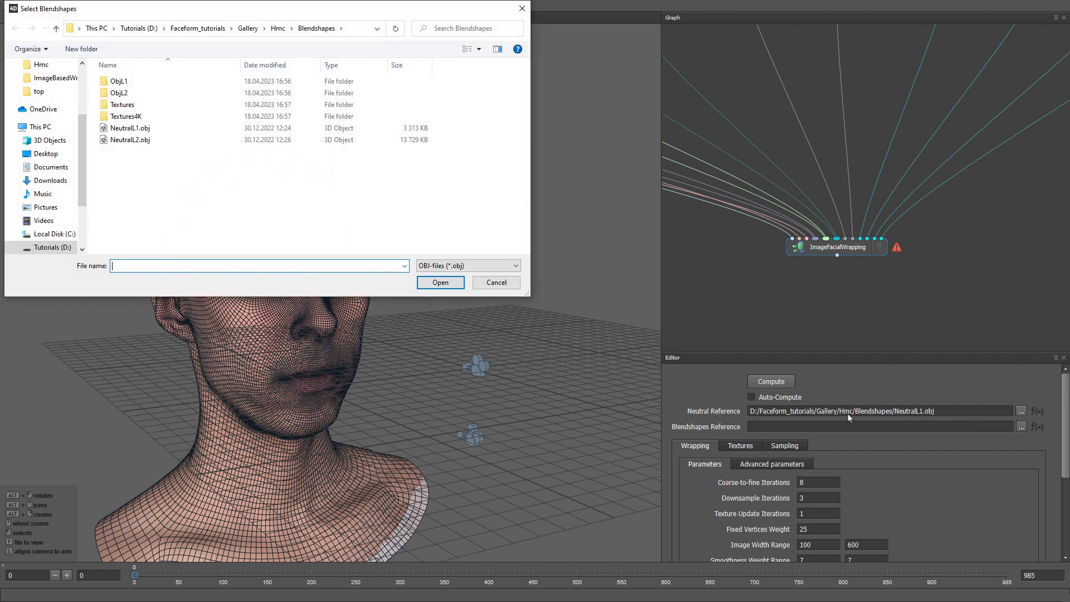
pyautogui.doubleClick(180, 84)
pyautogui.click(176, 85)
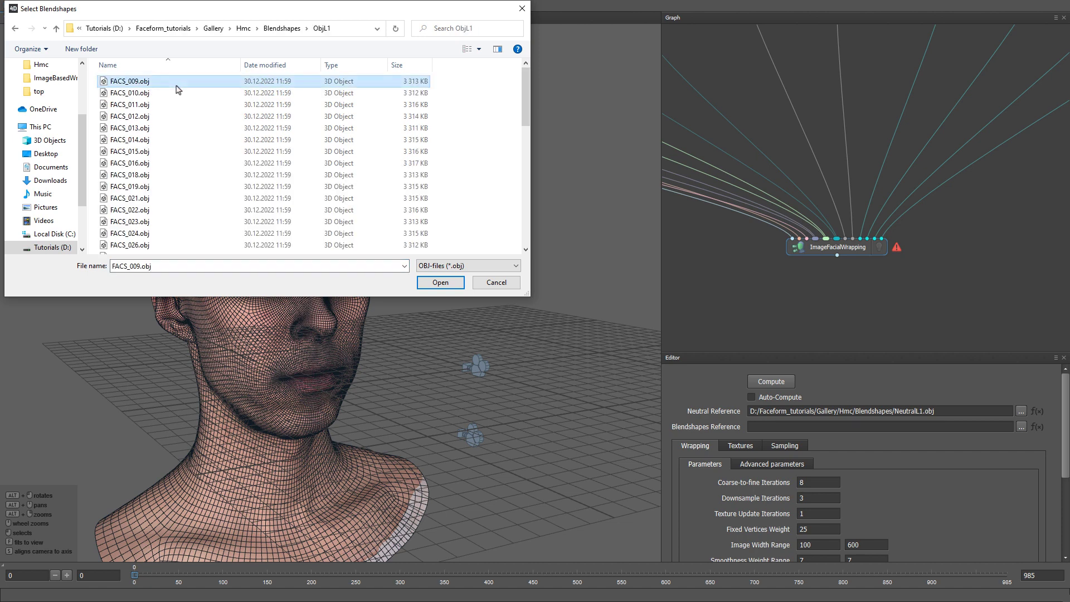
pyautogui.hotkey('ctrl', 'a')
pyautogui.click(441, 282)
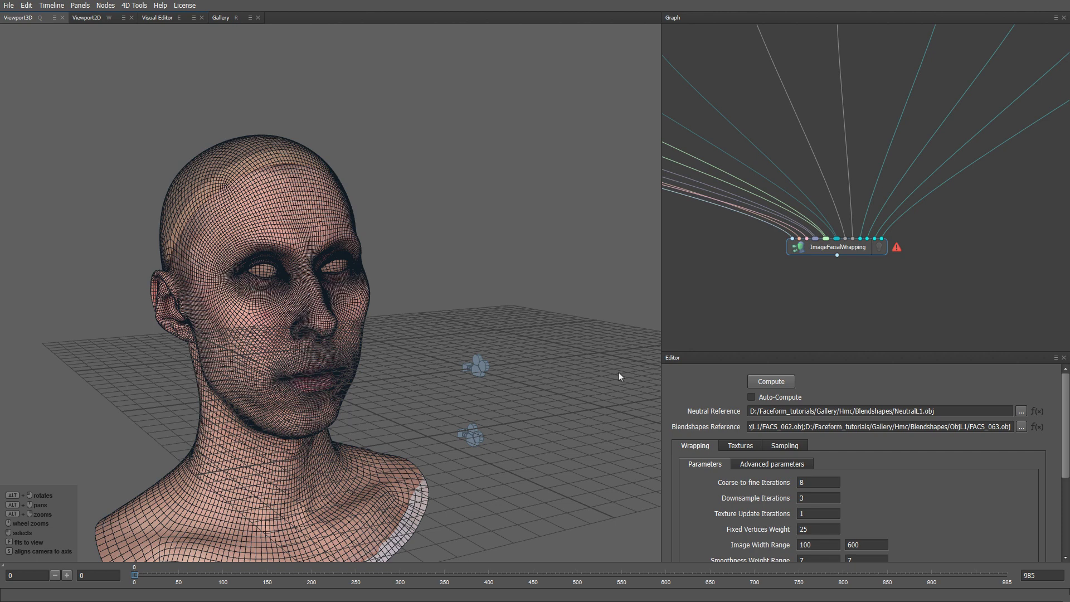
# In the texture settings, set the Neutral Reference Mesh to NeutralL1.obj and the Neutral Reference Texture to Neutral4K.jpg.
pyautogui.click(736, 447)
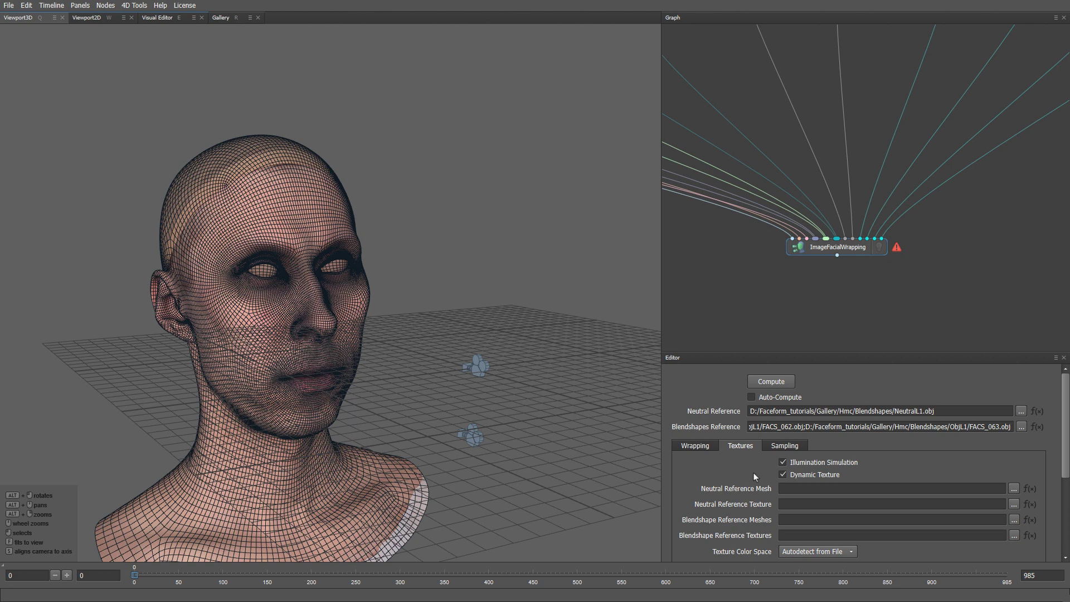
pyautogui.click(1014, 490)
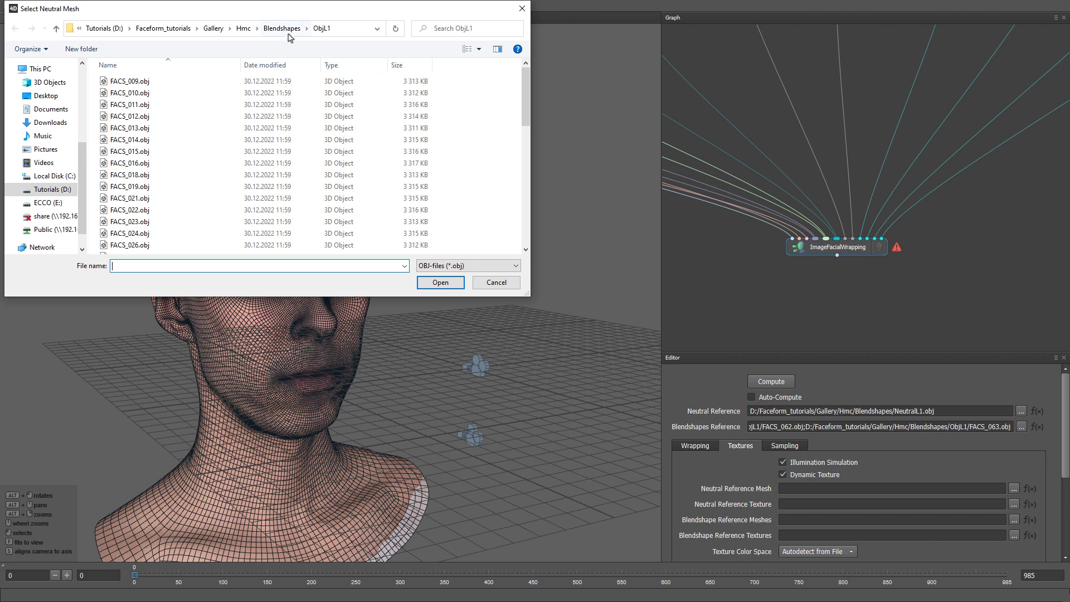
pyautogui.click(289, 33)
pyautogui.doubleClick(228, 127)
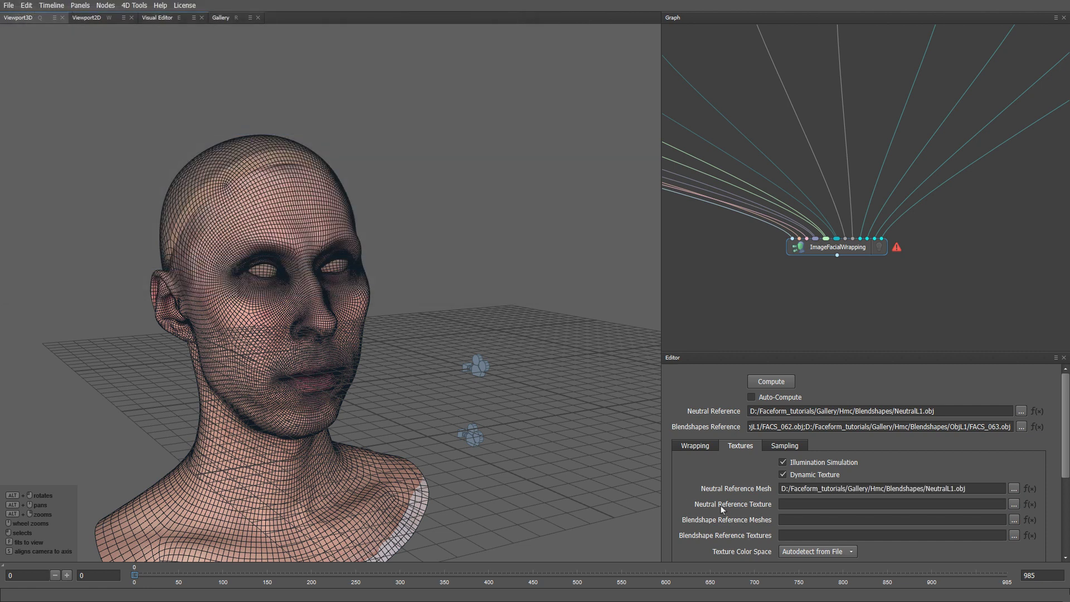
pyautogui.click(1010, 506)
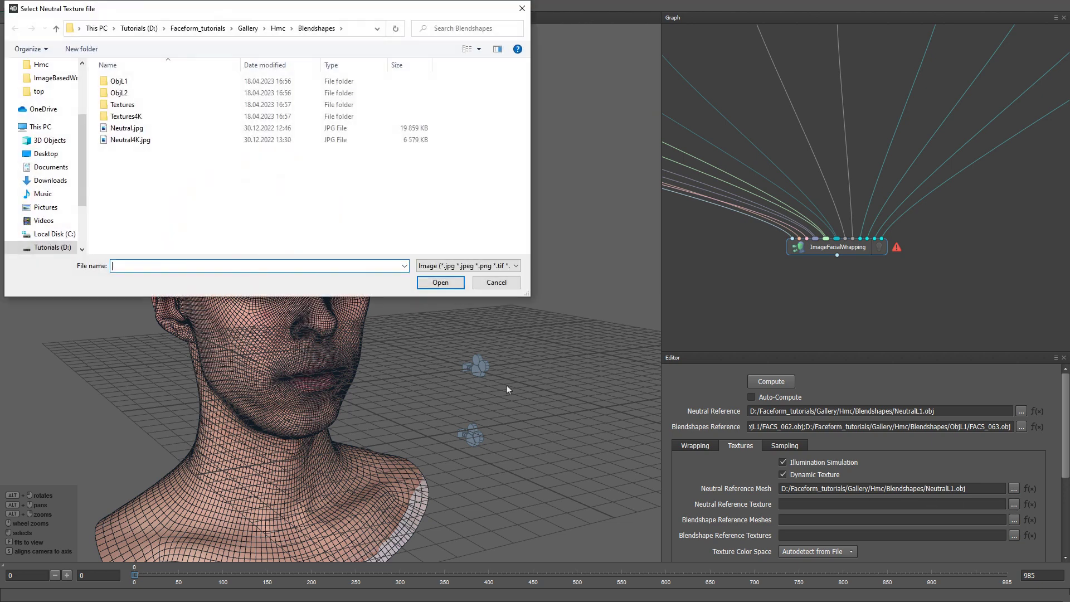
pyautogui.doubleClick(377, 142)
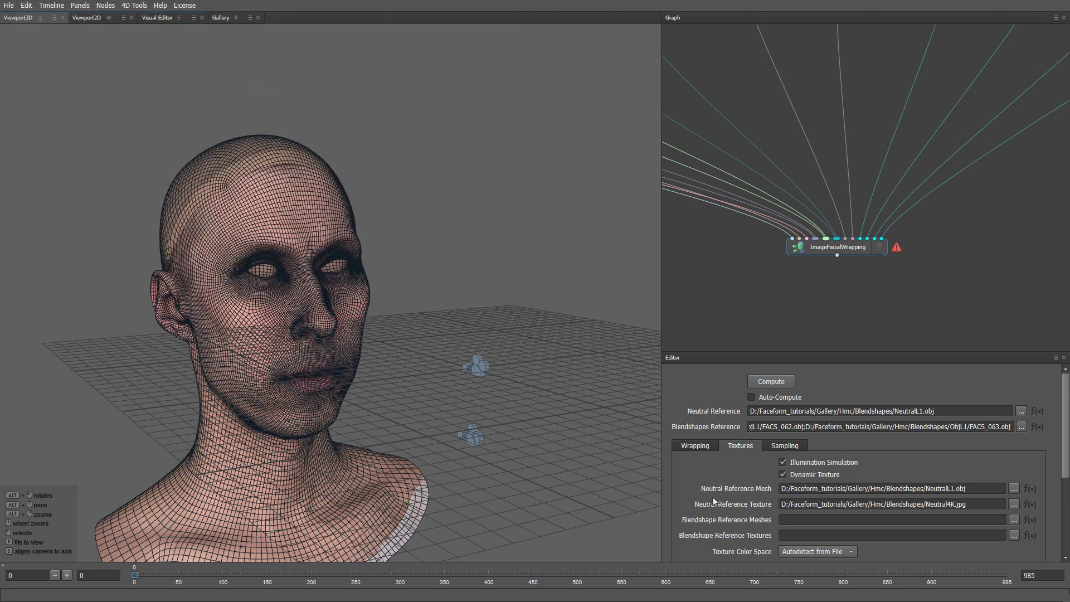
# Load all OBJ files from the ObjL1 folder as the Blendshape Reference Meshes for the textures.
pyautogui.click(1014, 535)
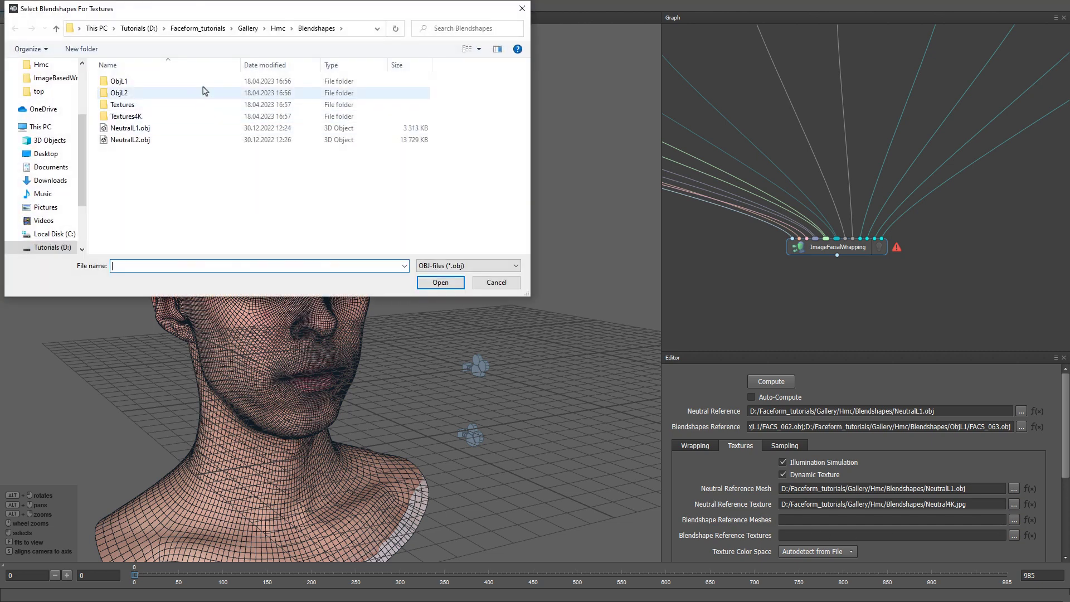
pyautogui.doubleClick(203, 82)
pyautogui.click(203, 84)
pyautogui.hotkey('ctrl', 'a')
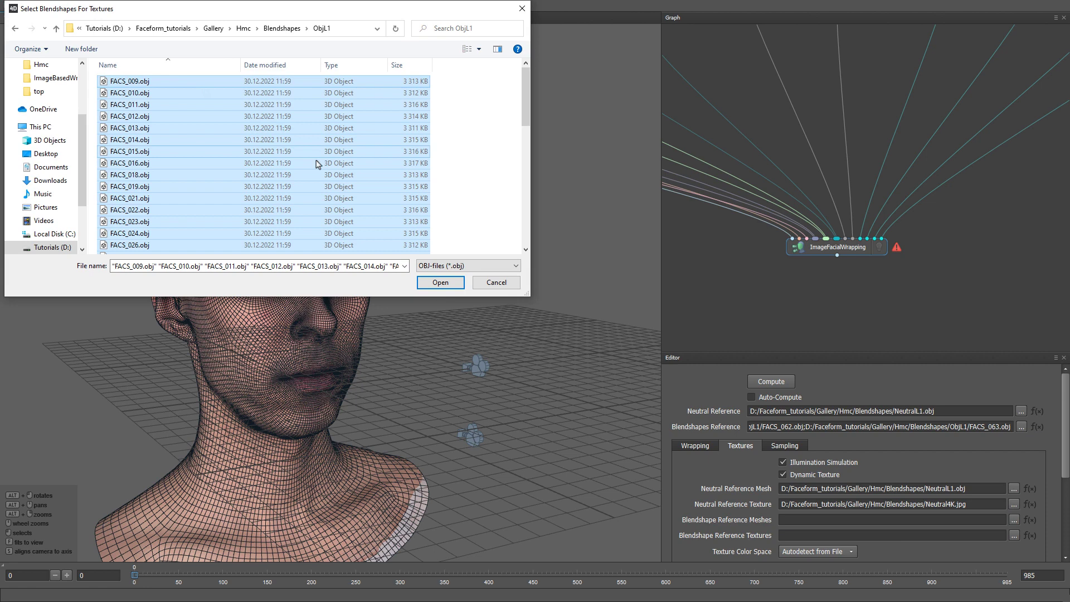
pyautogui.click(441, 282)
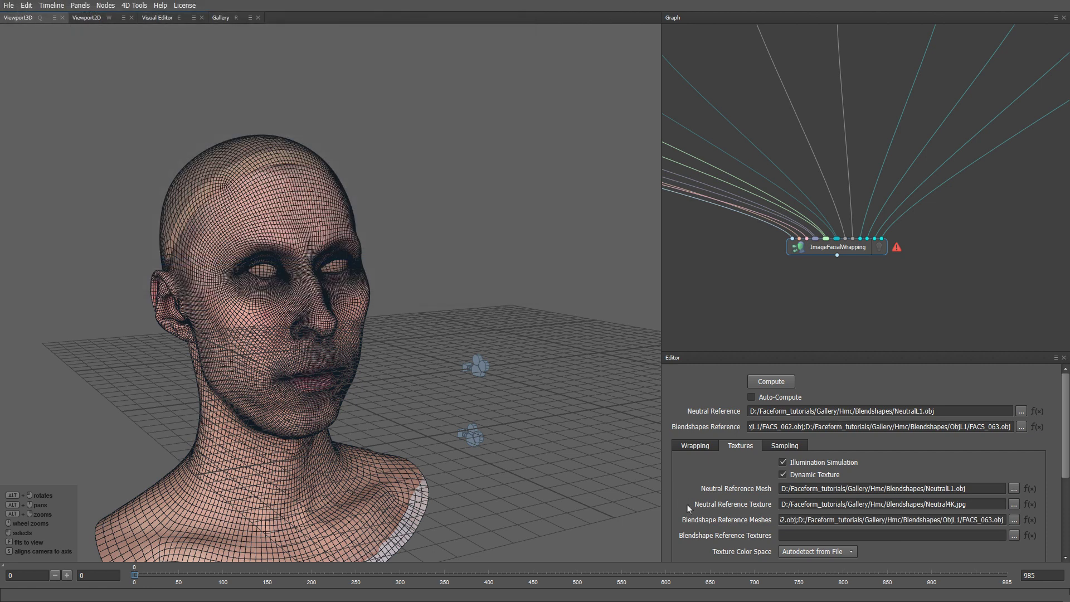
# Load all images from the Blendshapes/Textures4K folder as the Blendshape Reference Textures.
pyautogui.click(1014, 535)
pyautogui.click(282, 32)
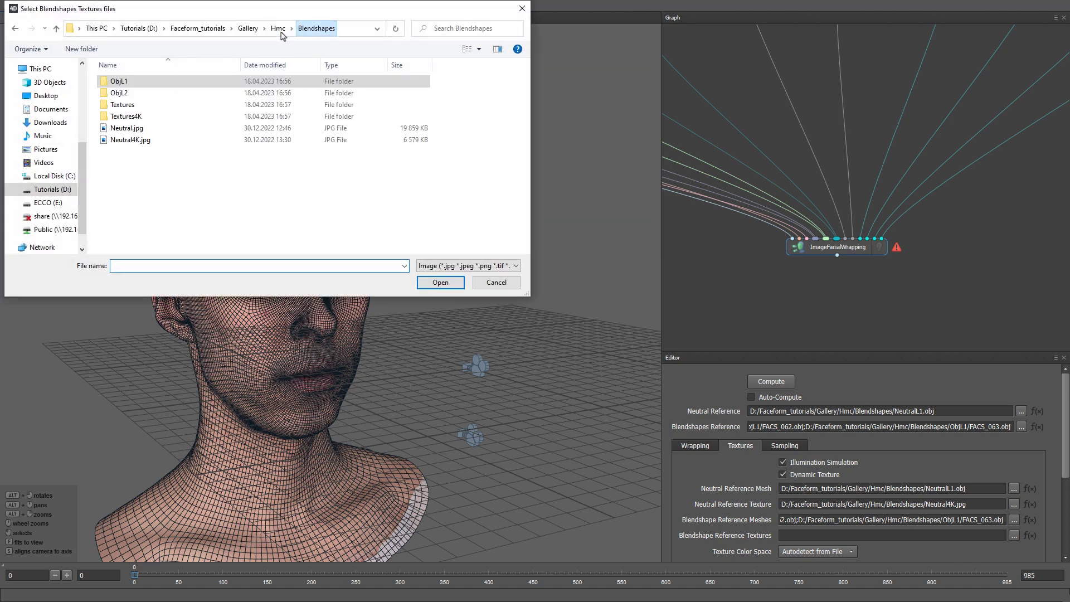
pyautogui.doubleClick(267, 116)
pyautogui.click(265, 117)
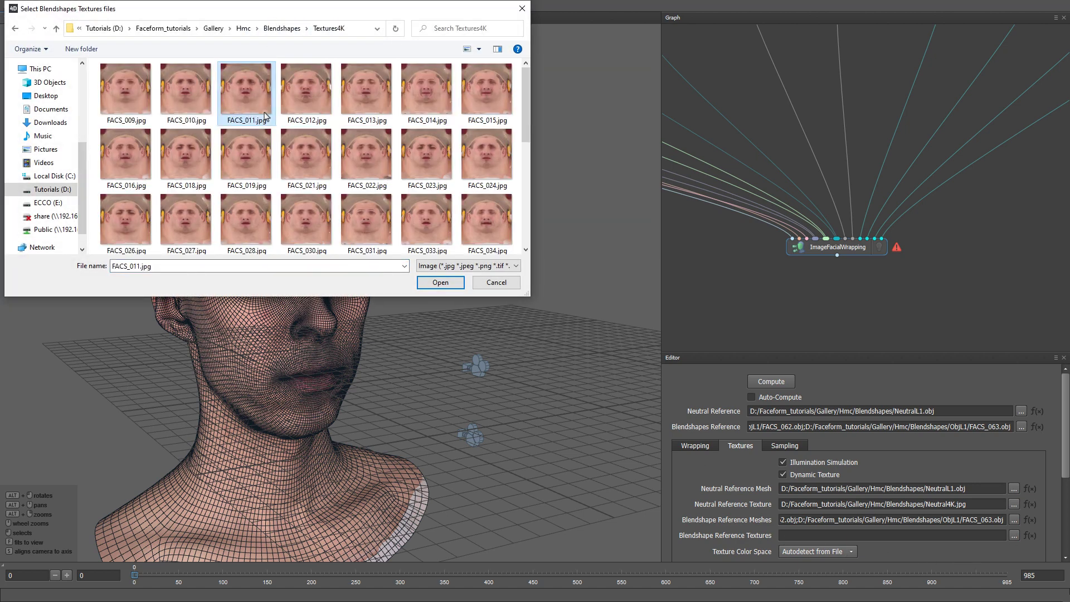
pyautogui.hotkey('ctrl', 'a')
pyautogui.click(440, 282)
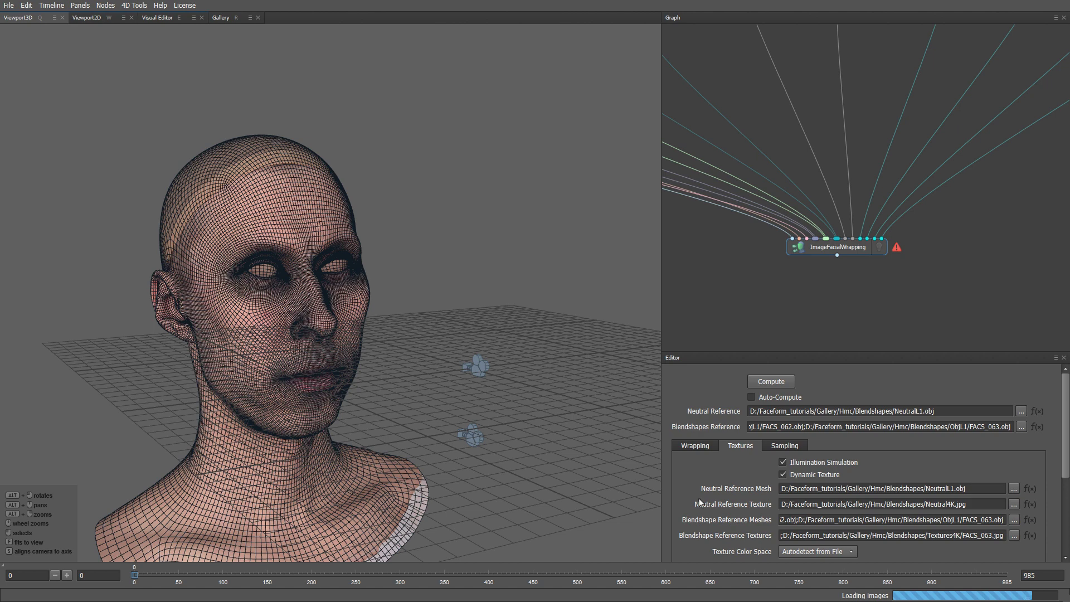
# Check the wrapping parameters and compute the ImageFacialWrapping node for frame 0 with the Visual Editor shown.
pyautogui.click(704, 447)
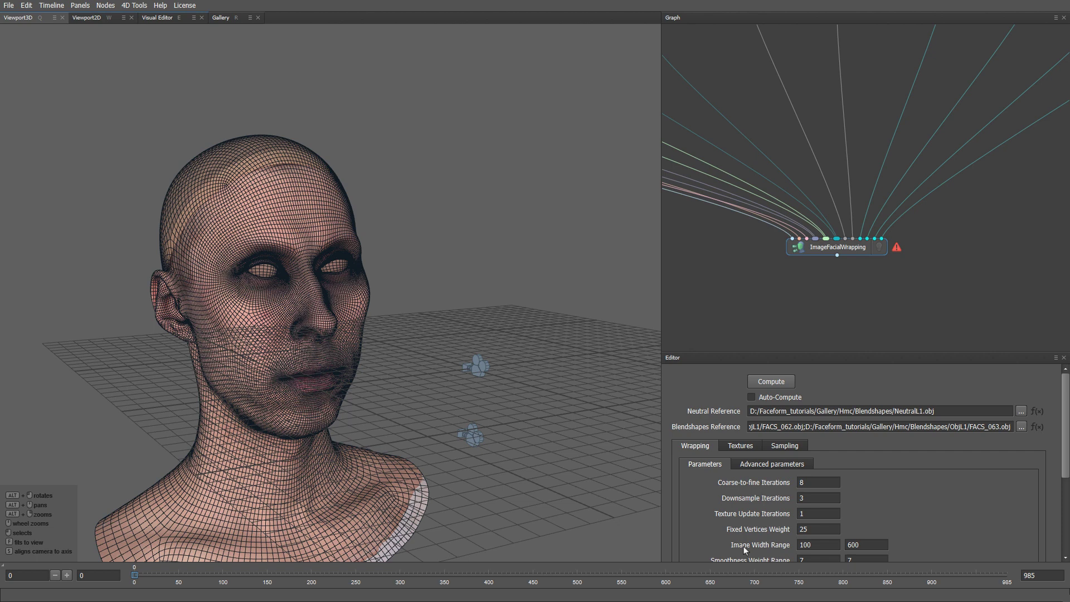
pyautogui.press('e')
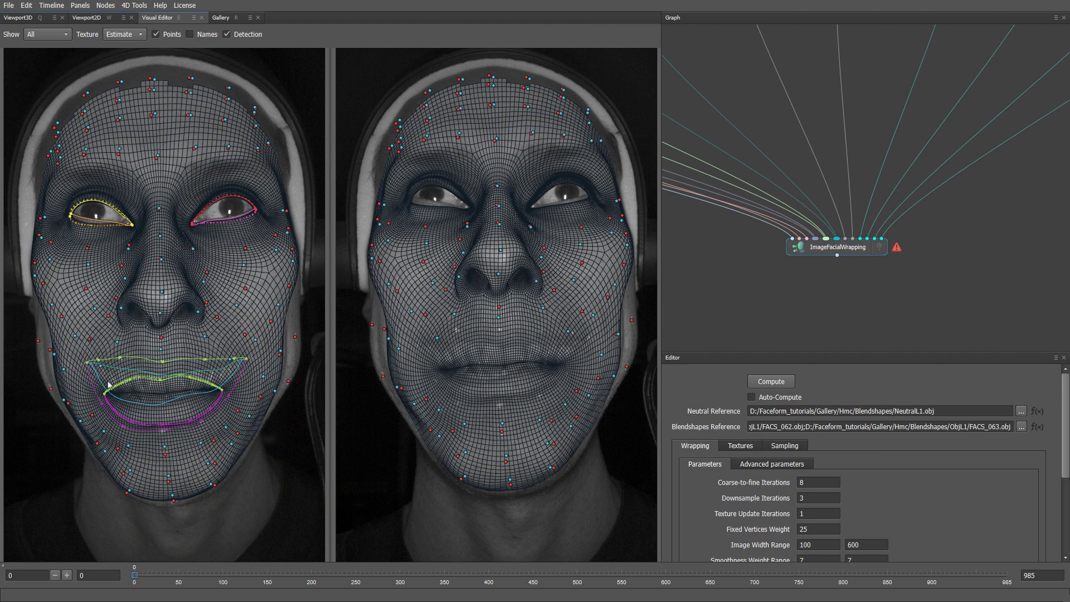
pyautogui.click(772, 383)
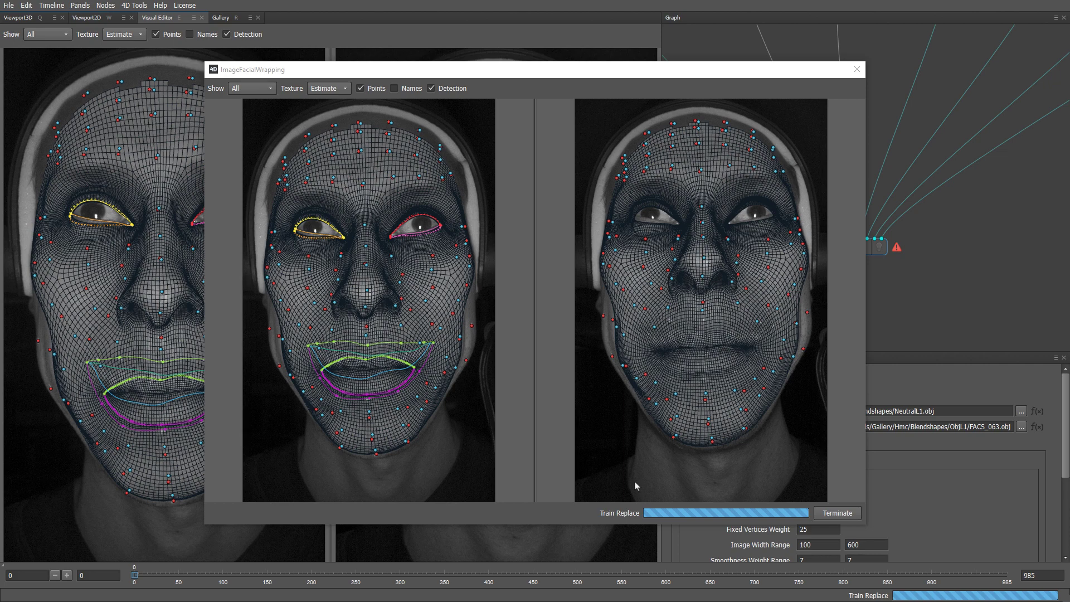
pyautogui.click(635, 483)
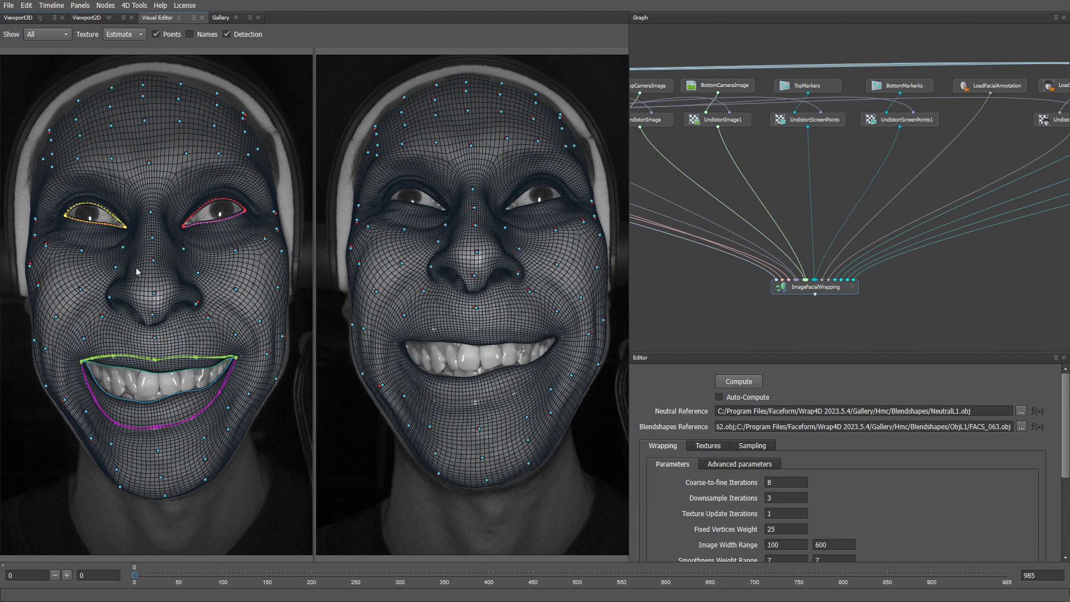
# Compare the Original, Estimate and None texture modes on the wrapped mesh, finishing with Estimate.
pyautogui.click(134, 34)
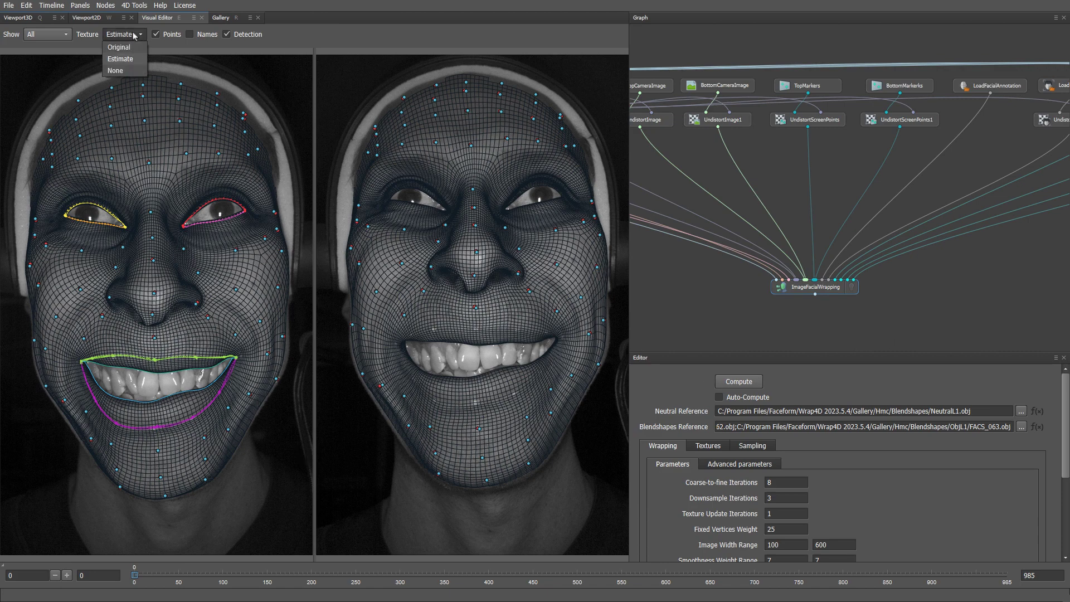
pyautogui.click(133, 54)
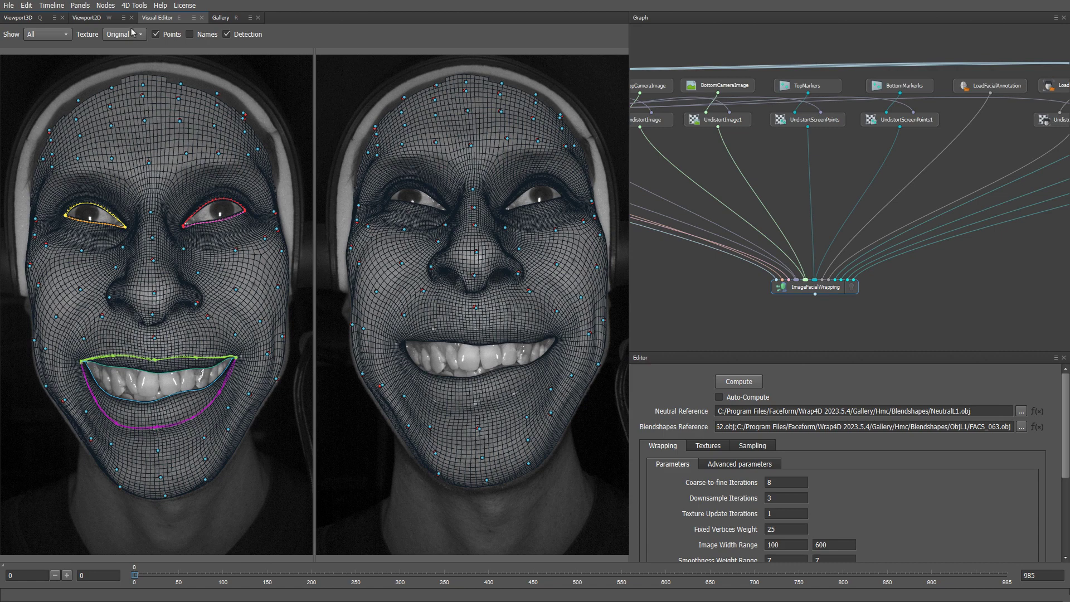
pyautogui.click(132, 34)
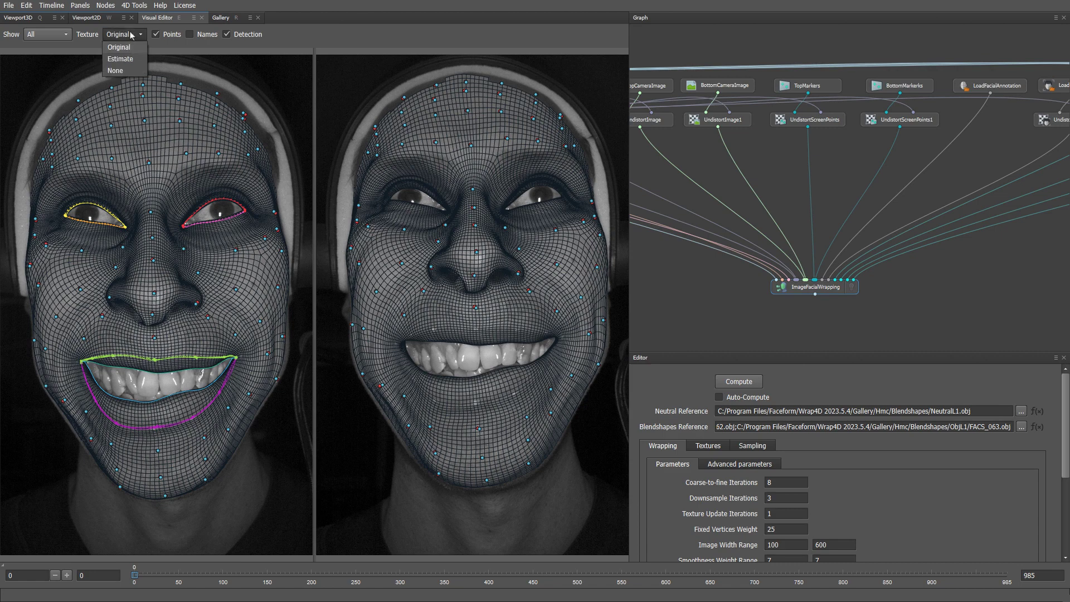
pyautogui.click(134, 60)
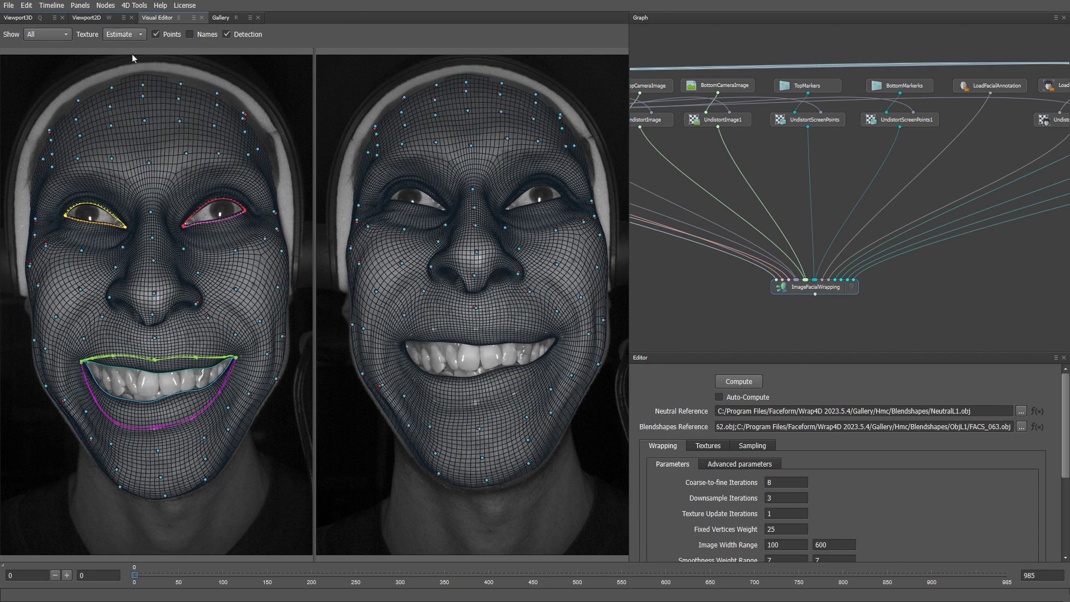
pyautogui.click(133, 34)
pyautogui.click(128, 73)
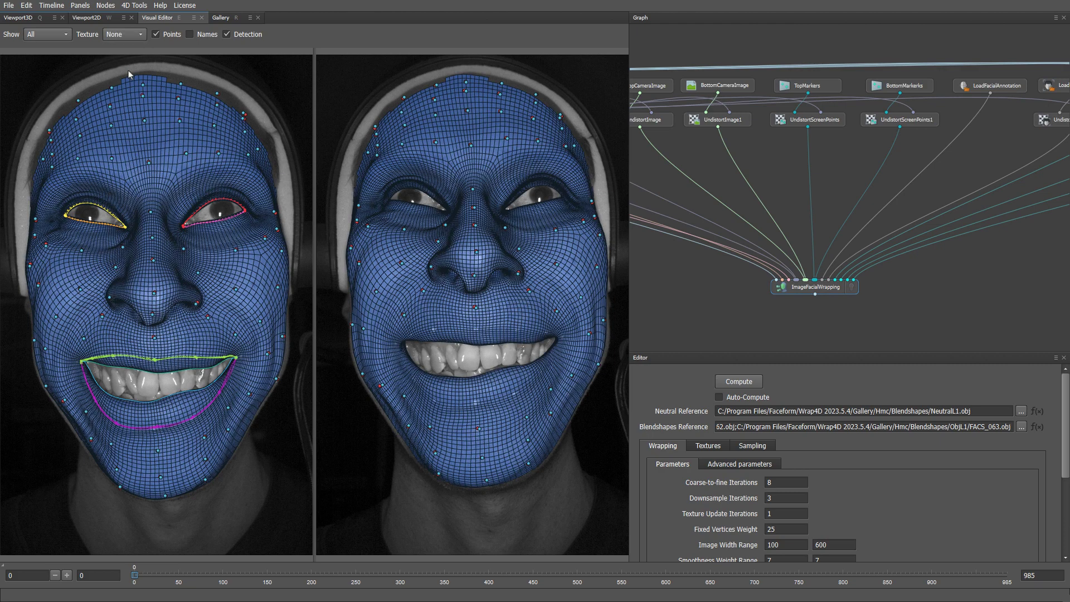
pyautogui.click(132, 34)
pyautogui.click(134, 59)
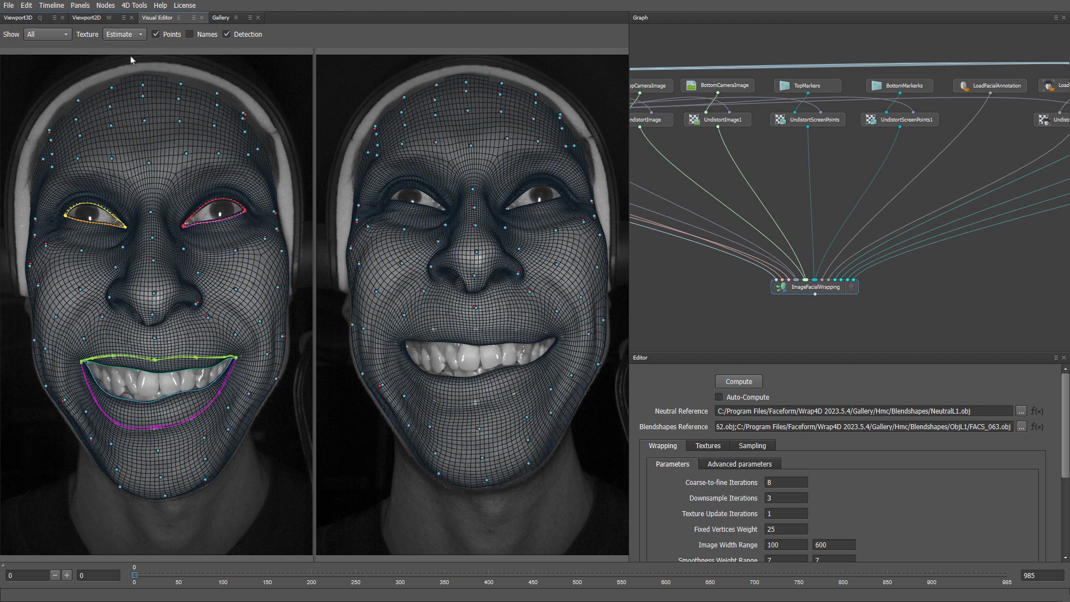
# Examine the Basemesh, Result and Target display modes for frame 0 against the camera images.
pyautogui.click(59, 36)
pyautogui.click(55, 60)
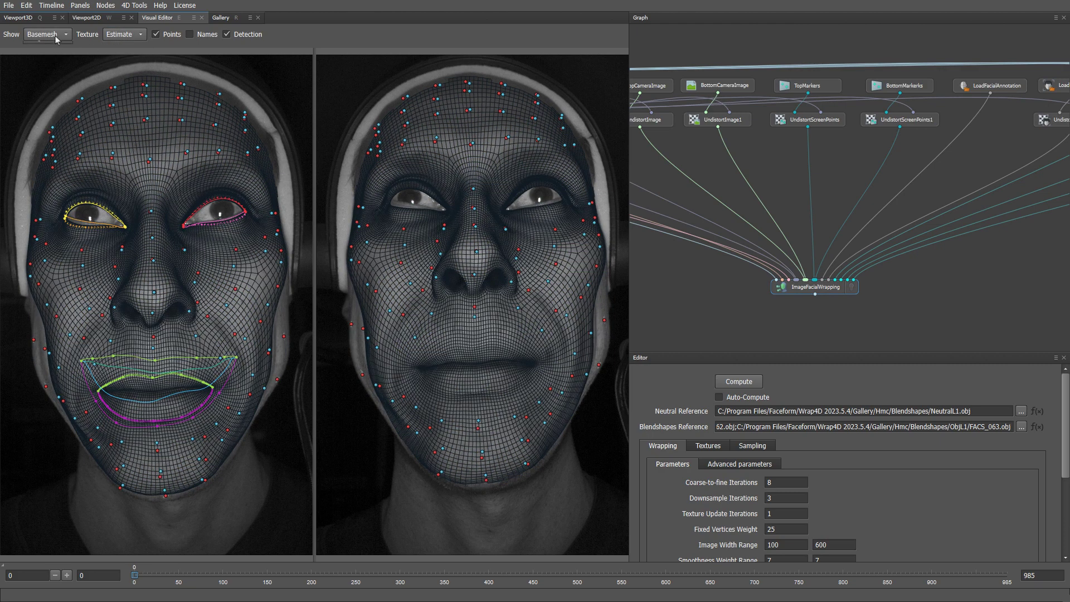
pyautogui.click(56, 37)
pyautogui.click(50, 75)
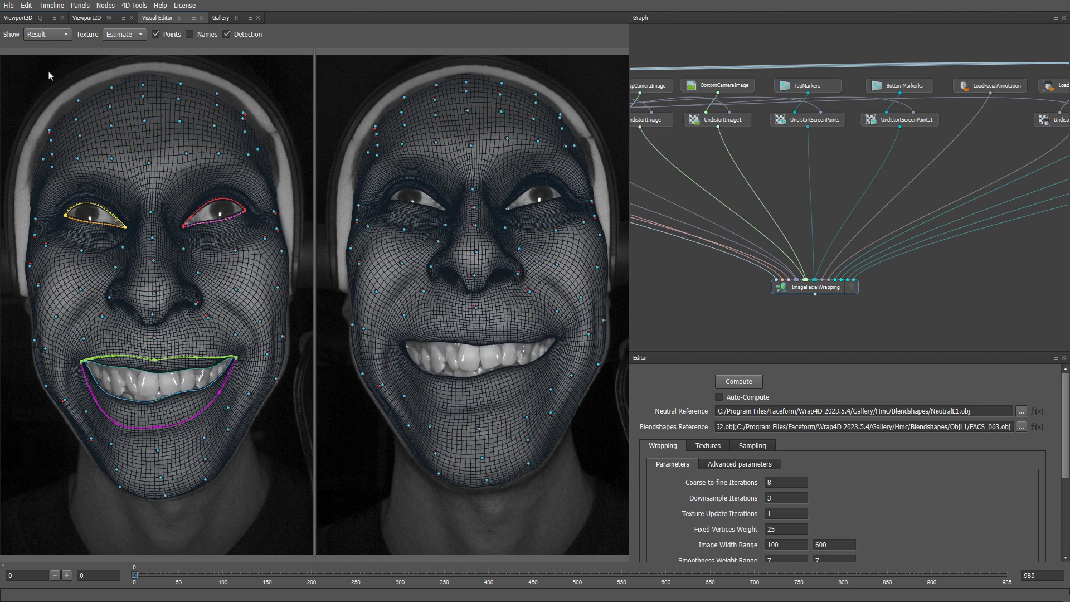
pyautogui.click(56, 34)
pyautogui.click(49, 85)
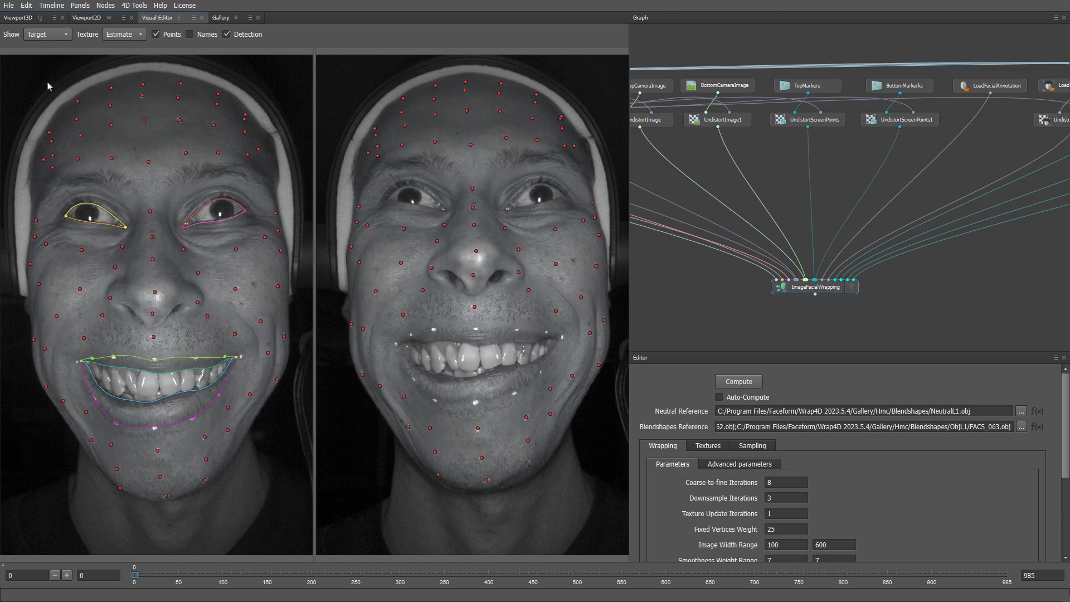
# Display the wrapped result in the 3D viewport and turn off the viewport's grid in the preferences.
pyautogui.press('q')
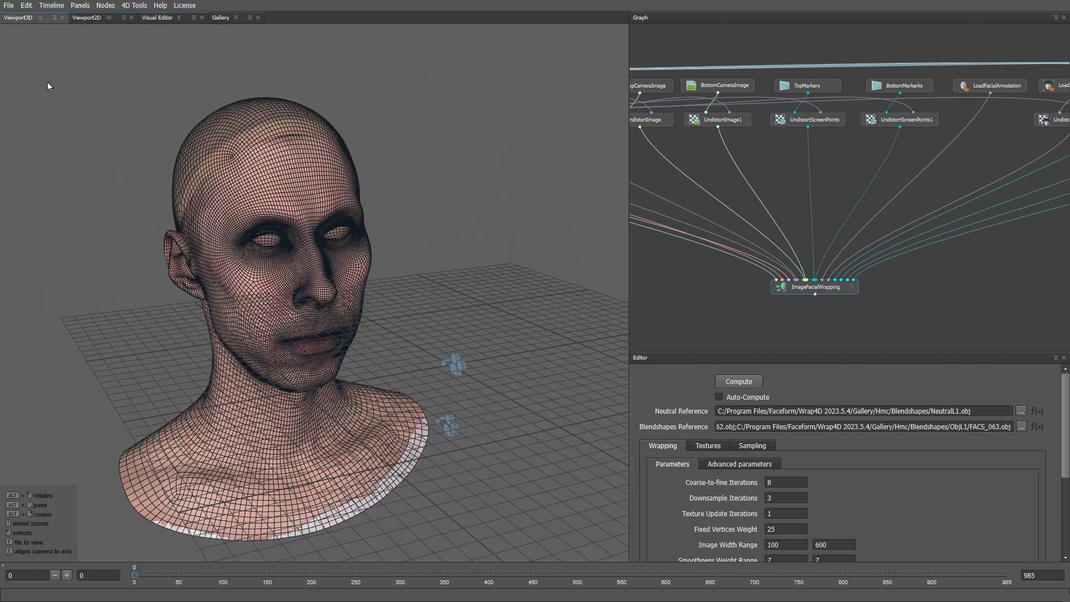
pyautogui.click(852, 289)
pyautogui.hotkey('ctrl', 'p')
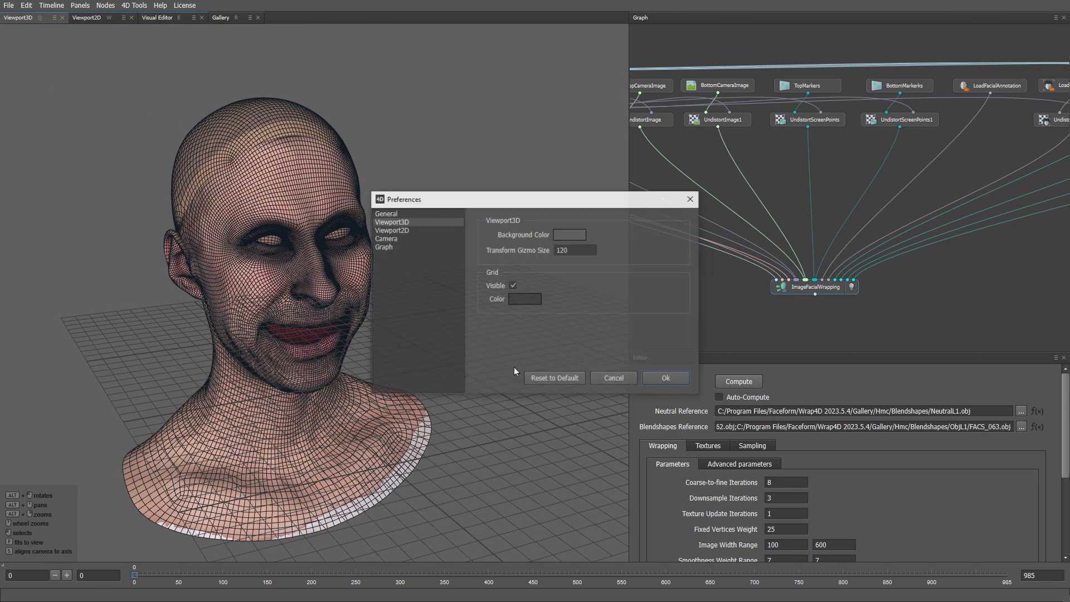
pyautogui.click(512, 286)
pyautogui.click(684, 374)
# Toggle the ImageFacialWrapping node's result preview to compare the neutral and wrapped heads in 3D.
pyautogui.moveTo(724, 335); pyautogui.dragTo(829, 333, button='middle')
pyautogui.scroll(-1, 809, 331)
pyautogui.moveTo(746, 311); pyautogui.dragTo(952, 333, button='middle')
pyautogui.click(794, 169)
pyautogui.moveTo(756, 274); pyautogui.dragTo(746, 176, button='middle')
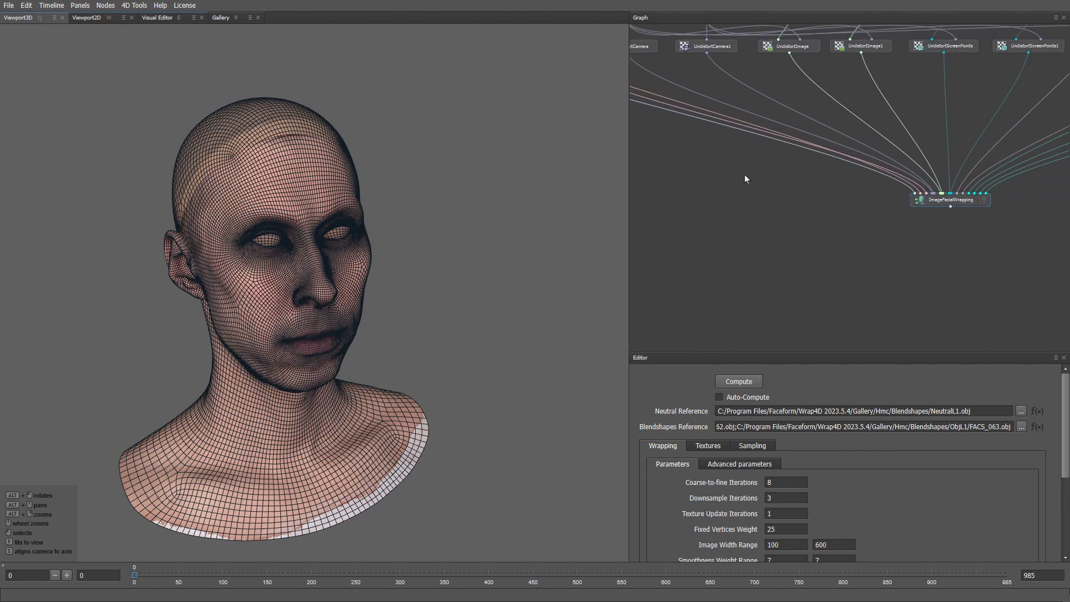
pyautogui.click(983, 201)
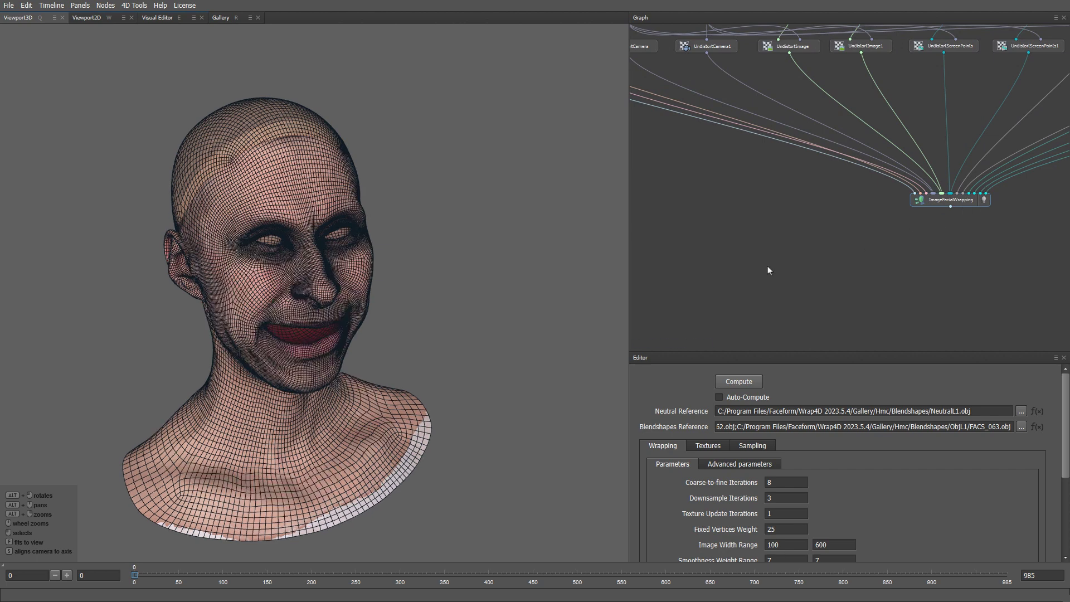
pyautogui.moveTo(962, 257); pyautogui.dragTo(885, 276, button='middle')
pyautogui.scroll(1, 885, 276)
# Go to frame 590 in the Visual Editor, set Show to All and compute the facial wrapping.
pyautogui.press('e')
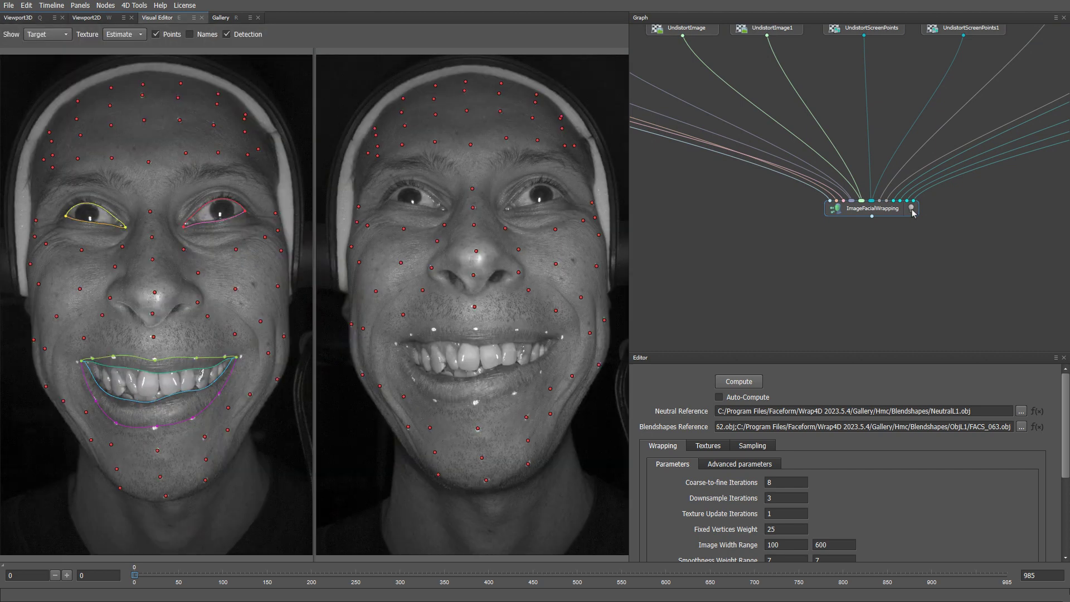
pyautogui.click(655, 576)
pyautogui.moveTo(655, 577); pyautogui.dragTo(657, 577)
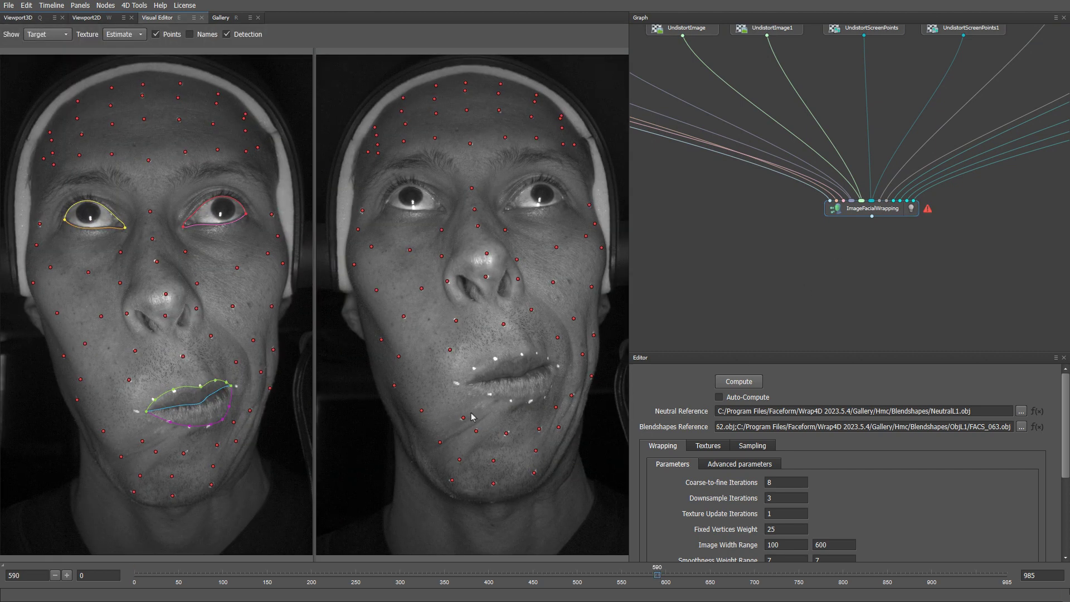
pyautogui.click(44, 35)
pyautogui.click(47, 49)
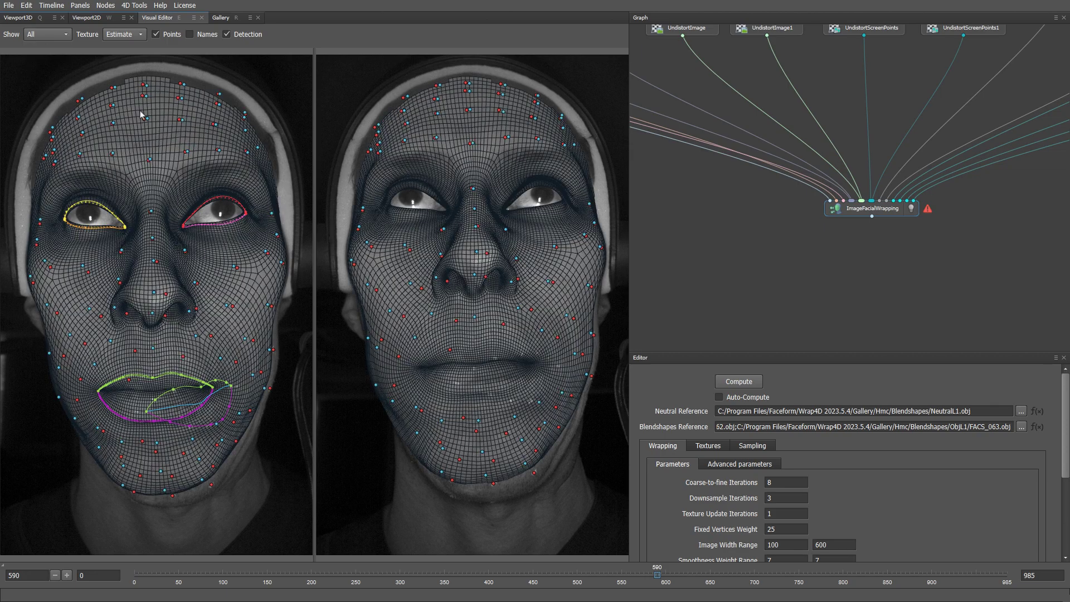
pyautogui.click(745, 383)
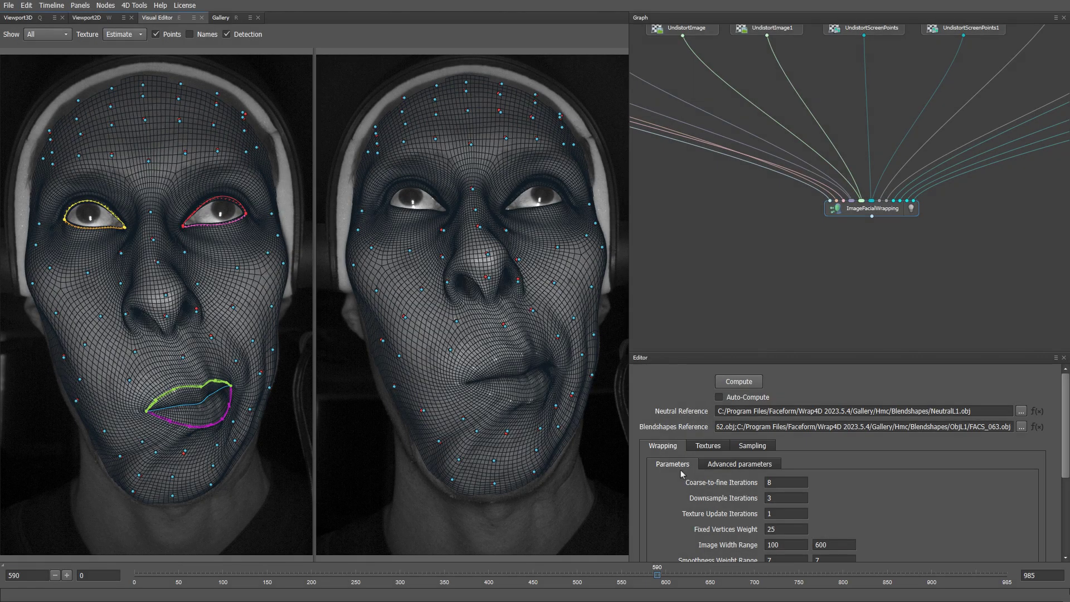
# Compare the Target images with the wrapped Result at frame 590, finishing with the Result display.
pyautogui.click(47, 34)
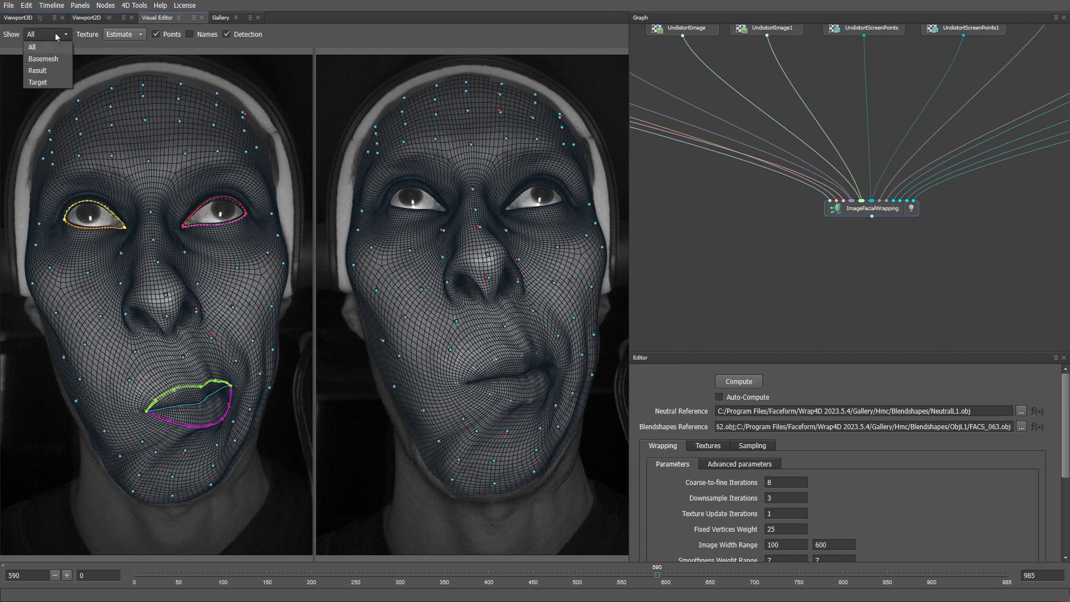
pyautogui.click(51, 85)
pyautogui.press('space')
pyautogui.press('space')
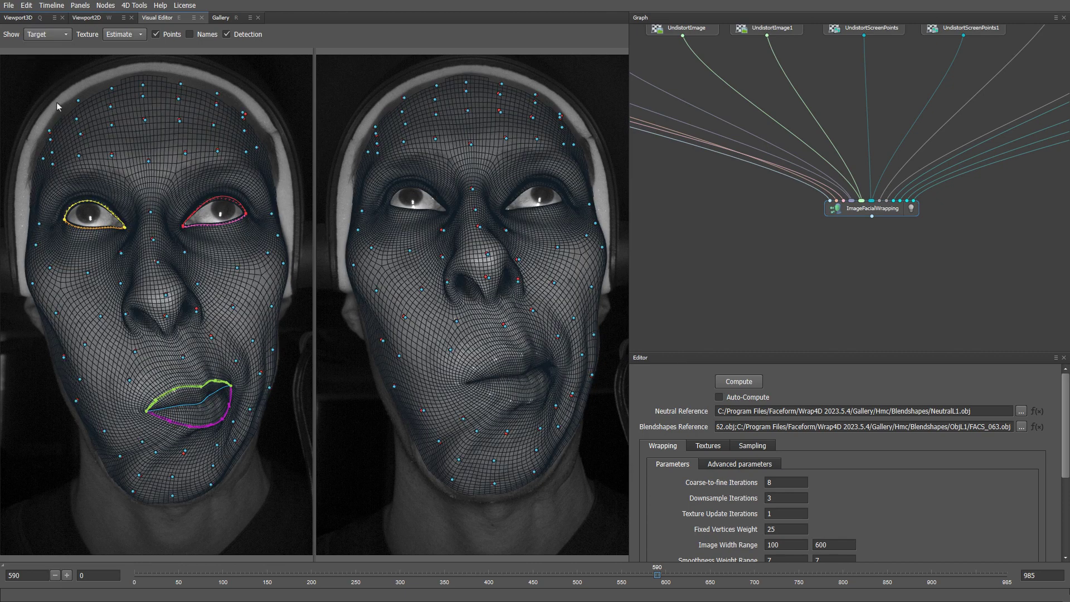
pyautogui.press('space')
pyautogui.press('space')
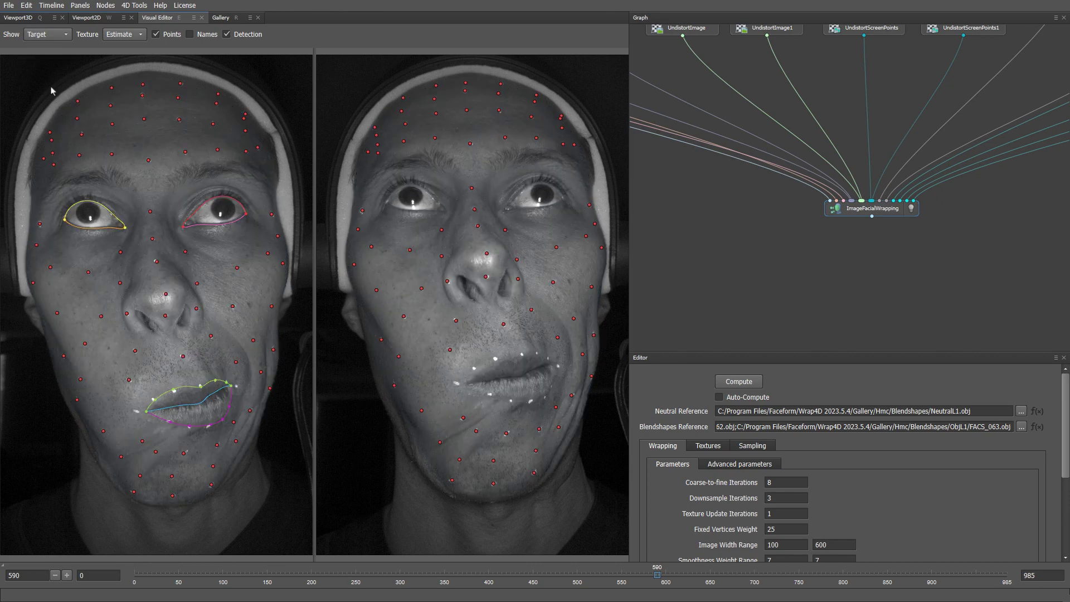
pyautogui.click(46, 35)
pyautogui.click(44, 48)
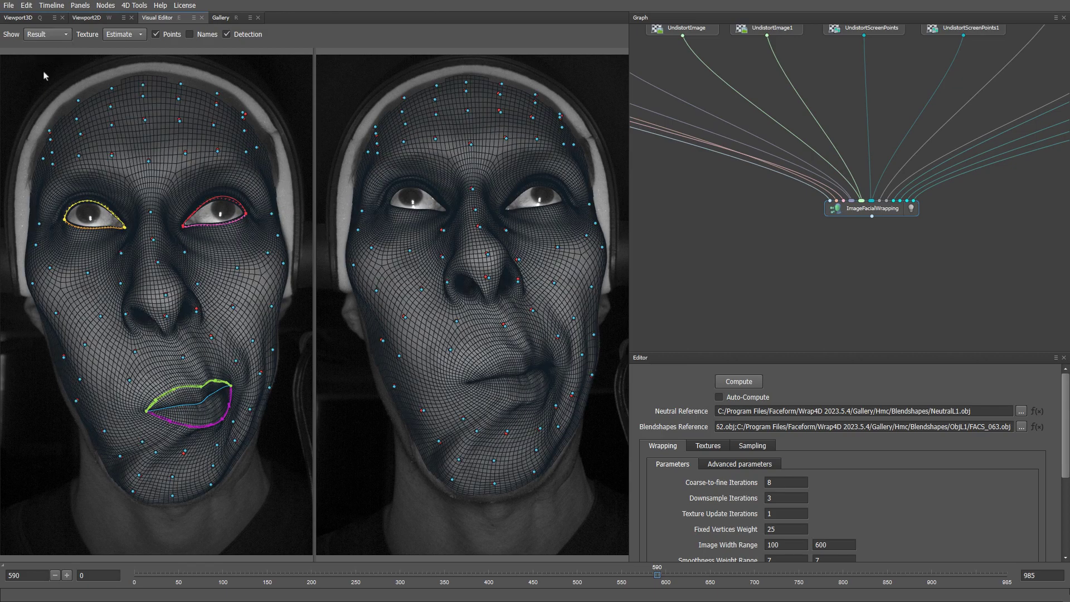
# Inspect the wrapped head of frame 590 from the front and up close in the 3D viewport.
pyautogui.click(22, 19)
pyautogui.keyDown('alt'); pyautogui.moveTo(428, 308); pyautogui.dragTo(290, 223); pyautogui.keyUp('alt')
pyautogui.keyDown('alt'); pyautogui.moveTo(290, 223); pyautogui.dragTo(393, 288, button='middle'); pyautogui.keyUp('alt')
pyautogui.keyDown('alt'); pyautogui.moveTo(393, 288); pyautogui.dragTo(541, 433, button='right'); pyautogui.keyUp('alt')
pyautogui.keyDown('alt'); pyautogui.moveTo(541, 432); pyautogui.dragTo(465, 303, button='middle'); pyautogui.keyUp('alt')
pyautogui.keyDown('alt'); pyautogui.moveTo(465, 303); pyautogui.dragTo(520, 381, button='right'); pyautogui.keyUp('alt')
# Go to frame 321 in the Visual Editor and compute the facial wrapping.
pyautogui.press('e')
pyautogui.click(412, 576)
pyautogui.moveTo(415, 577); pyautogui.dragTo(419, 576)
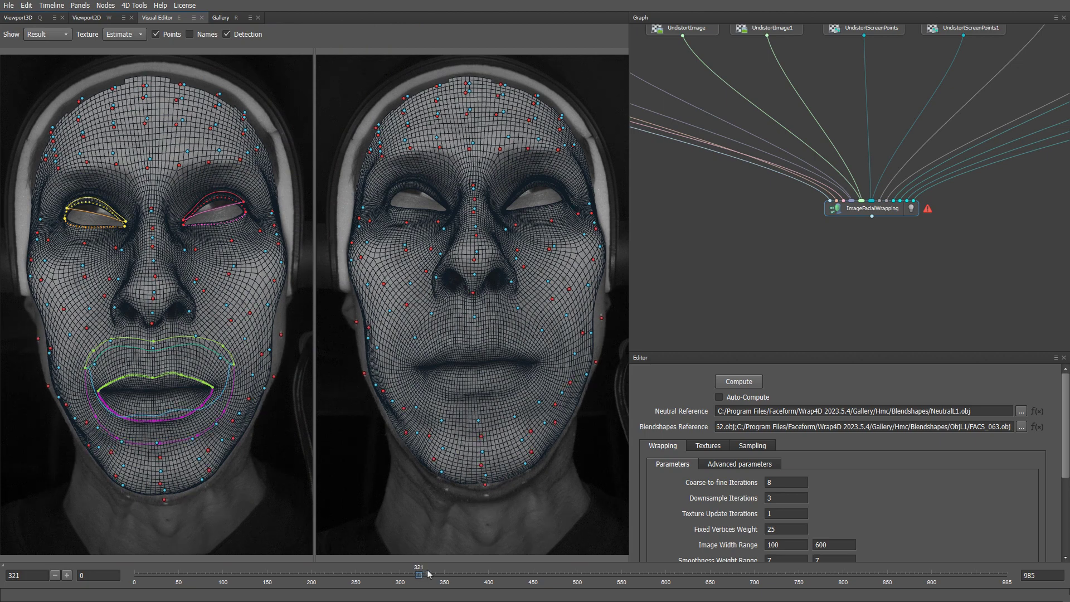
pyautogui.click(739, 382)
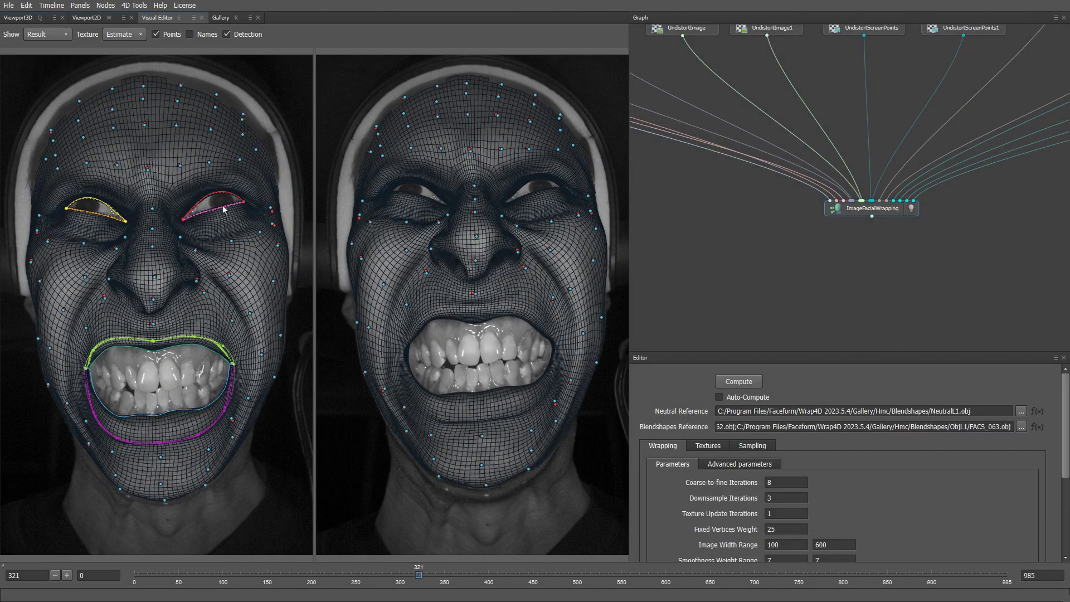
# Compare the wrapped Result with the Target camera images at frame 321.
pyautogui.click(52, 35)
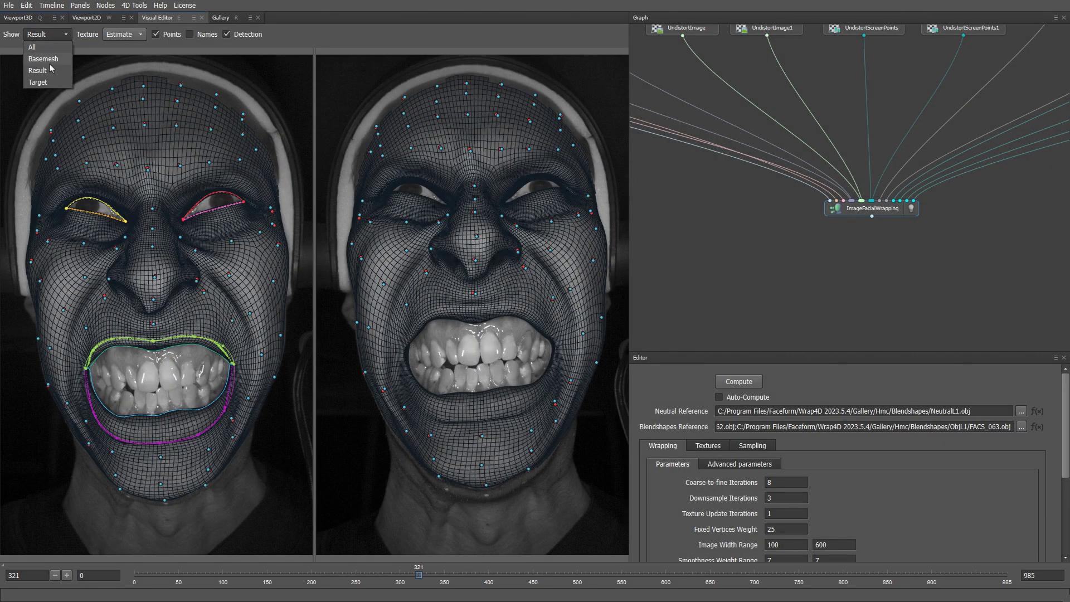
pyautogui.click(47, 85)
pyautogui.press('space')
pyautogui.press('space')
pyautogui.press('space')
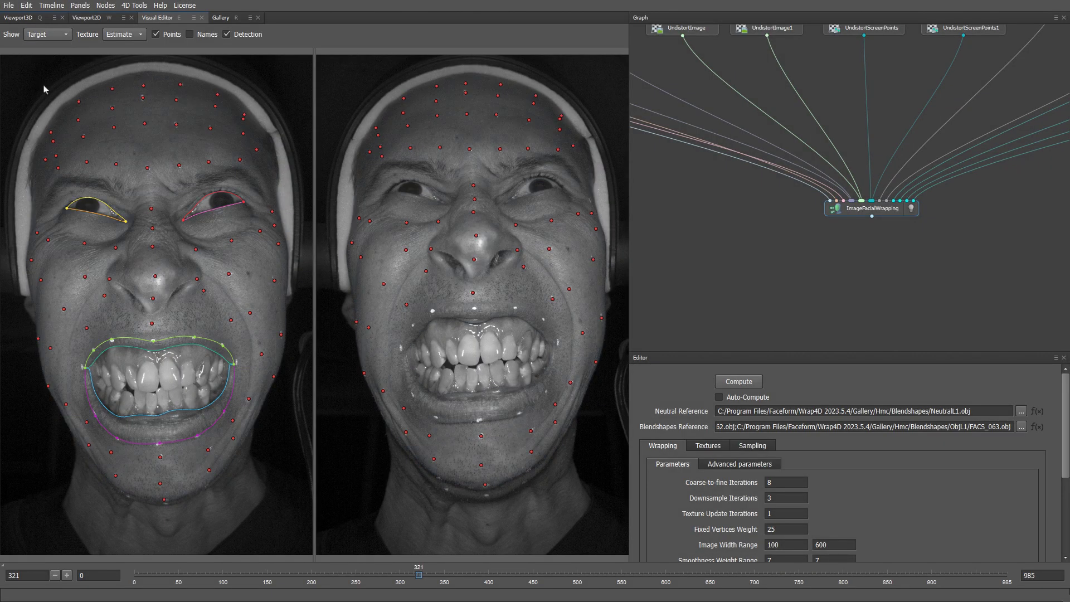
# Inspect the wrapped head of frame 321 from several angles in the 3D viewport.
pyautogui.click(21, 18)
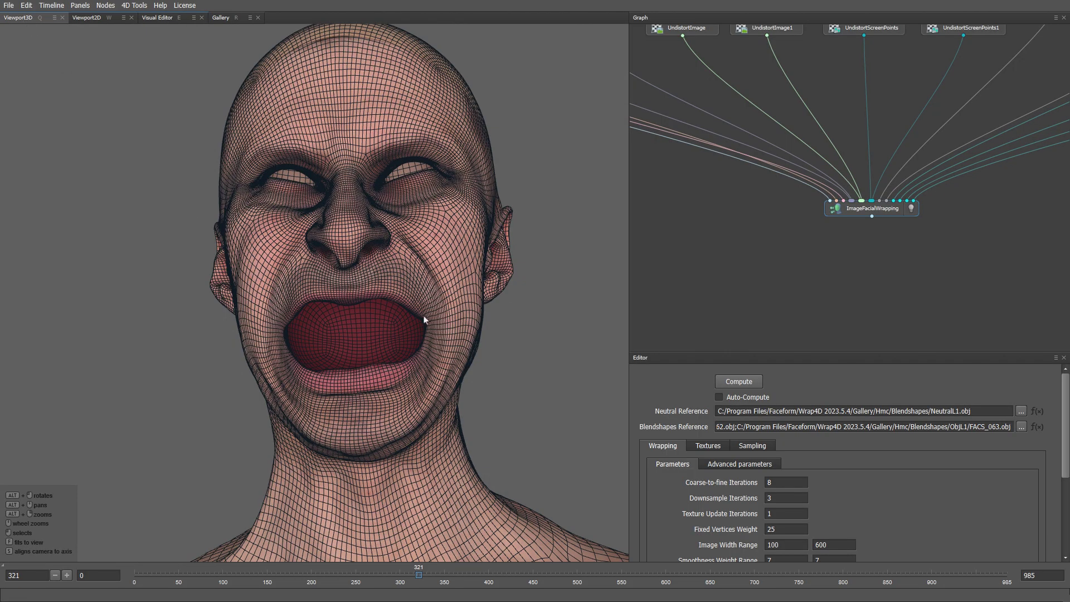
pyautogui.keyDown('alt'); pyautogui.moveTo(480, 335); pyautogui.dragTo(558, 441); pyautogui.keyUp('alt')
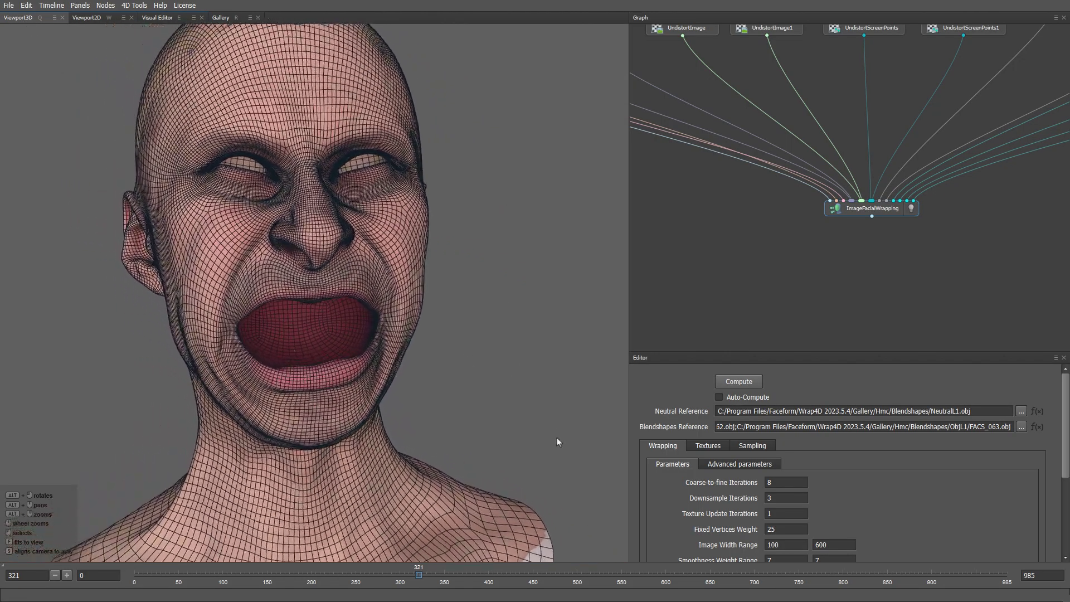
pyautogui.keyDown('alt'); pyautogui.moveTo(557, 438); pyautogui.dragTo(564, 477, button='middle'); pyautogui.keyUp('alt')
pyautogui.keyDown('alt'); pyautogui.moveTo(473, 444); pyautogui.dragTo(460, 327, button='right'); pyautogui.keyUp('alt')
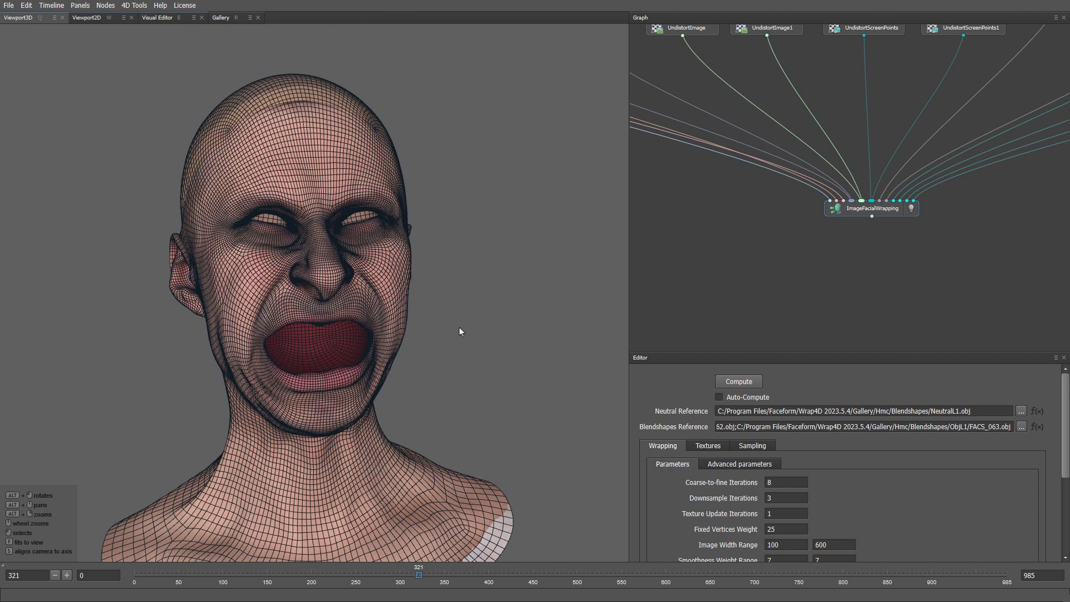
# Go to frame 225 in the Visual Editor, set Show to All and compute the facial wrapping.
pyautogui.press('e')
pyautogui.click(334, 578)
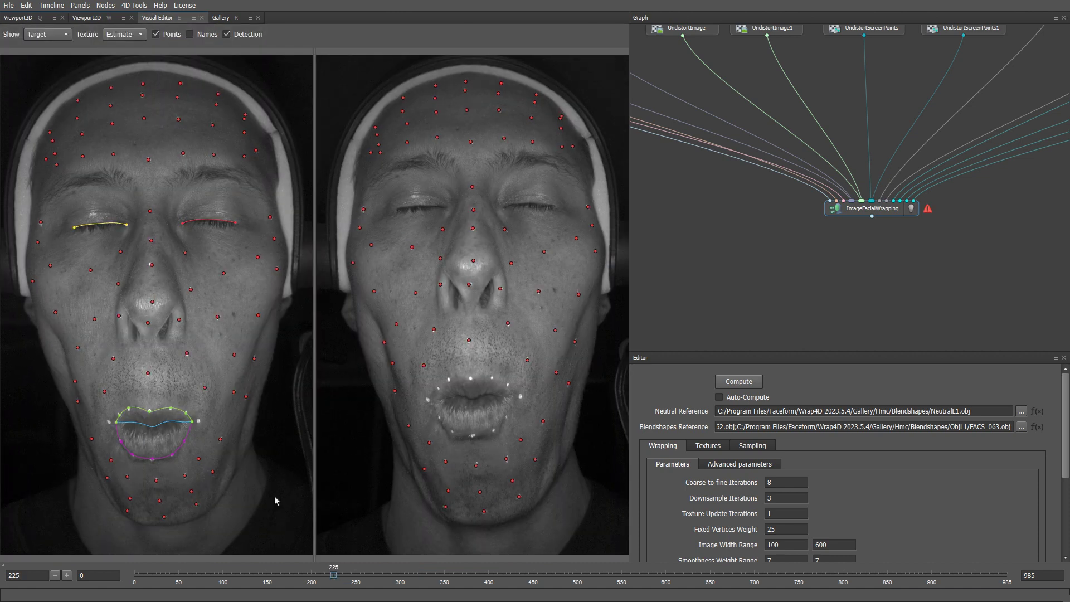
pyautogui.click(36, 35)
pyautogui.click(38, 49)
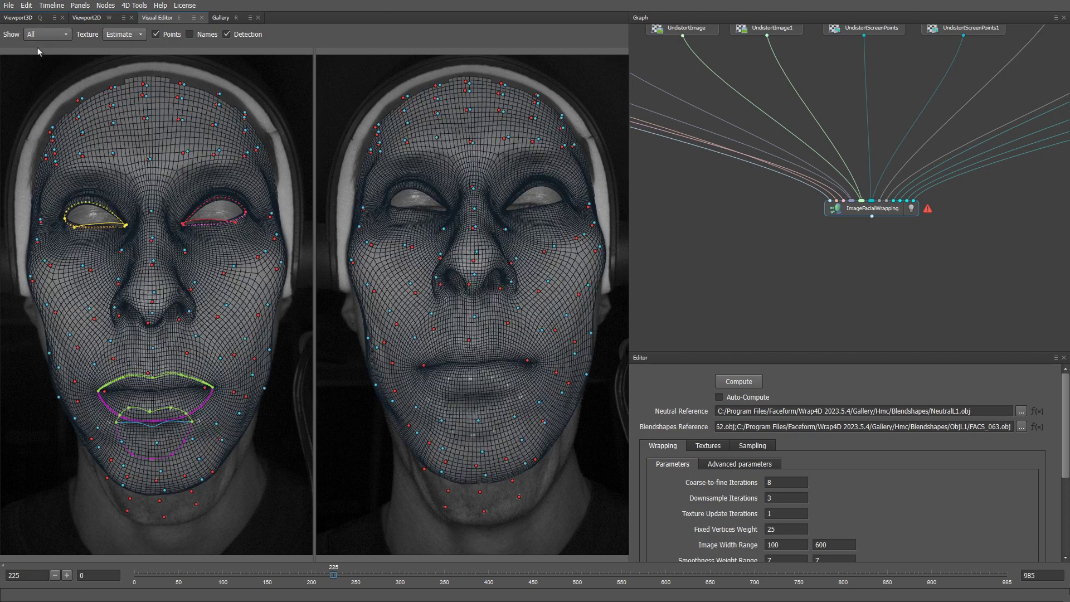
pyautogui.click(737, 383)
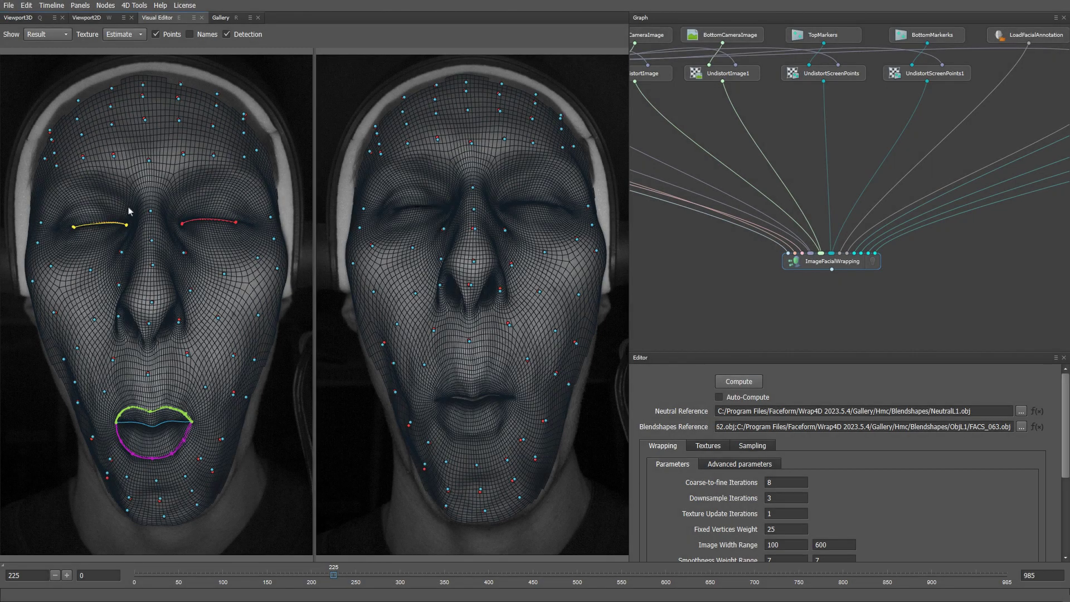
# Compare the wrapped Result with the Target camera images at frame 225 in the Visual Editor.
pyautogui.click(53, 37)
pyautogui.click(41, 84)
pyautogui.press('Up')
pyautogui.press('Down')
pyautogui.press('Up')
pyautogui.press('Down')
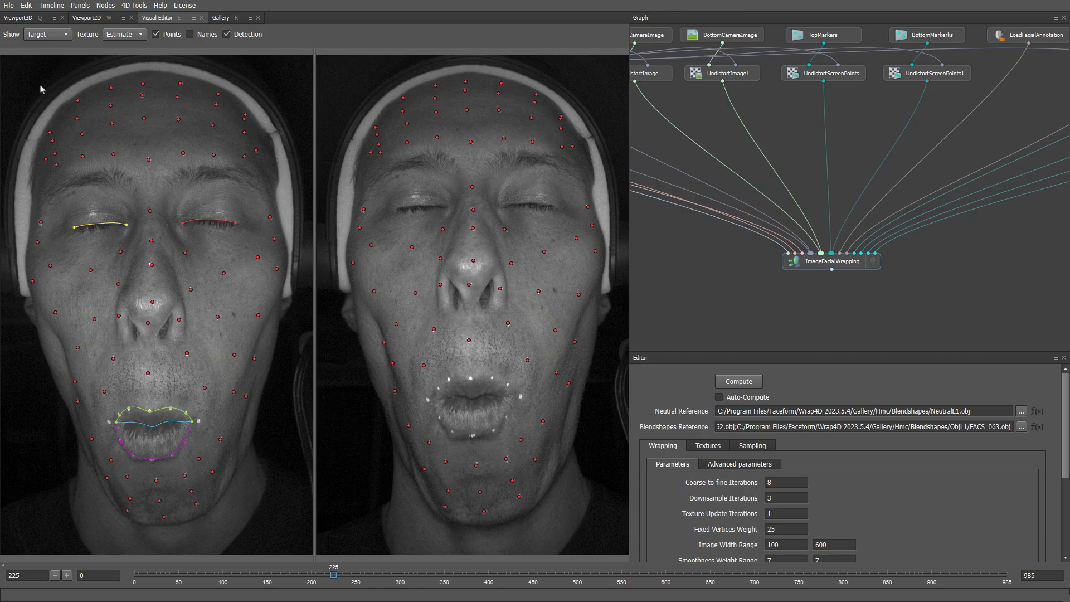
# Display the ImageFacialWrapping output in the 3D viewport and inspect the wrapped face of frame 225 up close from several angles.
pyautogui.press('q')
pyautogui.click(873, 261)
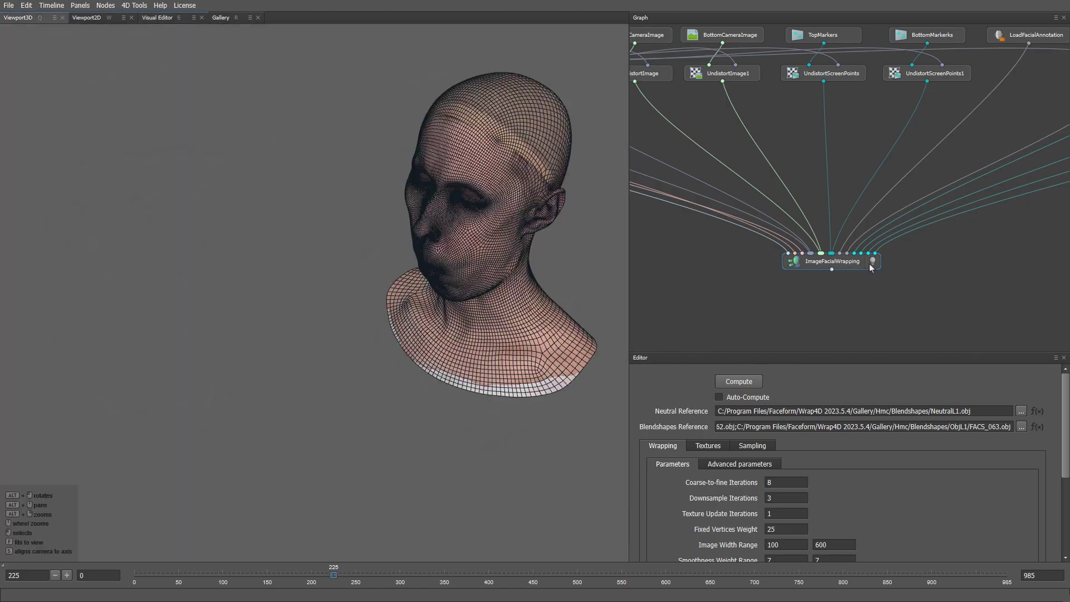
pyautogui.keyDown('alt'); pyautogui.moveTo(606, 311); pyautogui.dragTo(323, 287); pyautogui.keyUp('alt')
pyautogui.scroll(3, 487, 253)
pyautogui.keyDown('alt'); pyautogui.moveTo(323, 284); pyautogui.dragTo(412, 474, button='right'); pyautogui.keyUp('alt')
pyautogui.keyDown('alt'); pyautogui.moveTo(373, 360); pyautogui.dragTo(413, 356); pyautogui.keyUp('alt')
pyautogui.keyDown('alt'); pyautogui.moveTo(414, 357); pyautogui.dragTo(406, 349, button='middle'); pyautogui.keyUp('alt')
pyautogui.keyDown('alt'); pyautogui.moveTo(406, 349); pyautogui.dragTo(404, 361); pyautogui.keyUp('alt')
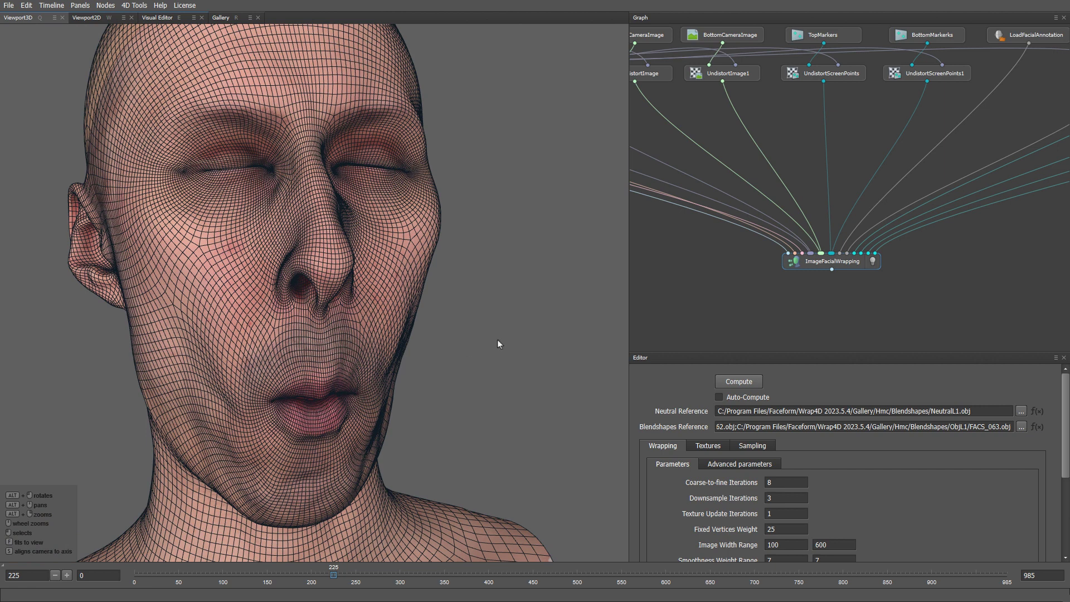
# Duplicate the FacsToHmc transform node into an empty area of the graph.
pyautogui.moveTo(730, 273); pyautogui.dragTo(1069, 360, button='middle')
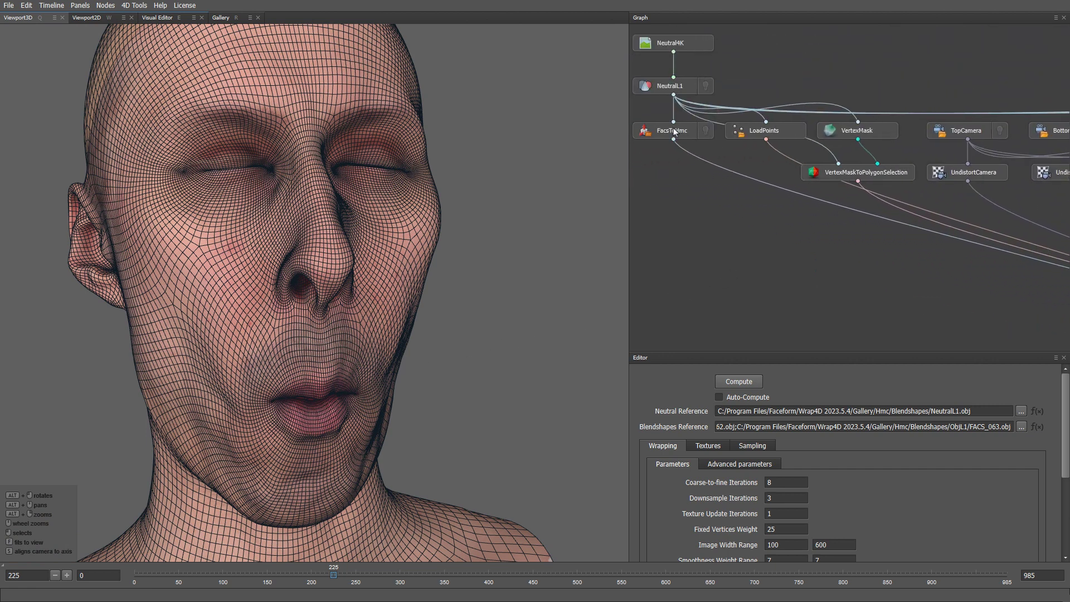
pyautogui.click(673, 131)
pyautogui.hotkey('ctrl', 'c')
pyautogui.moveTo(825, 276); pyautogui.dragTo(651, 160, button='middle')
pyautogui.moveTo(856, 223); pyautogui.dragTo(810, 226, button='middle')
pyautogui.hotkey('ctrl', 'v')
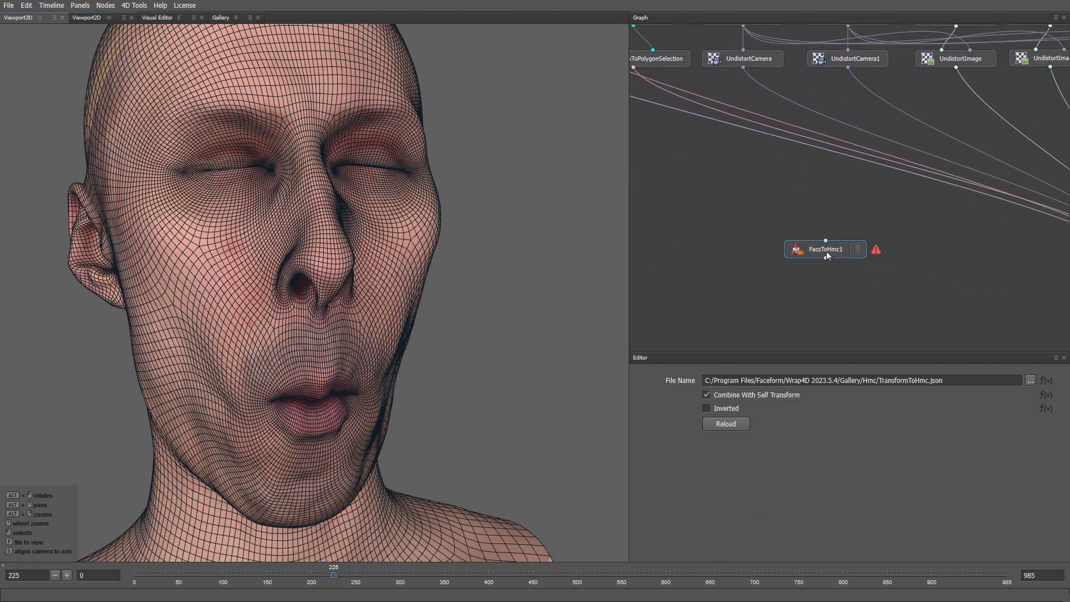
# Set the duplicated transform node to Inverted and rename it HmcToFacs.
pyautogui.click(707, 408)
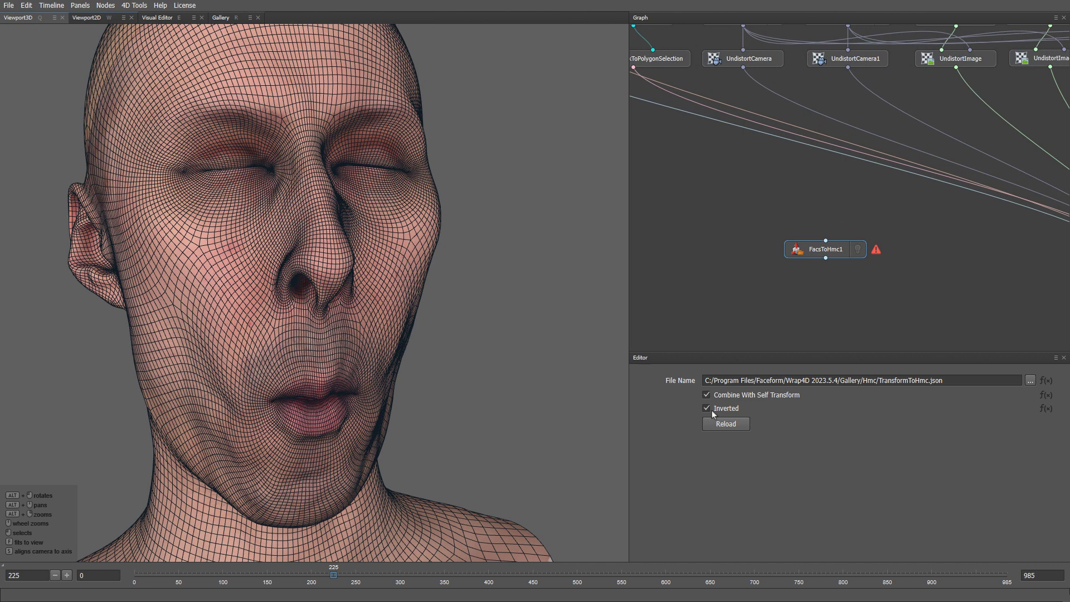
pyautogui.doubleClick(827, 251)
pyautogui.write('H')
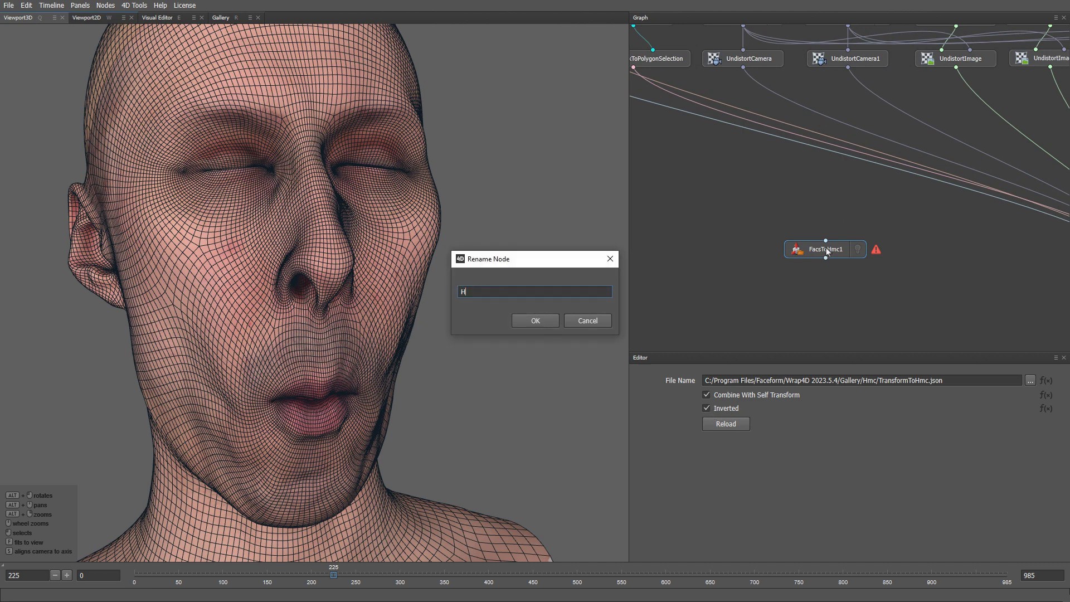
pyautogui.write('mcToFacs')
pyautogui.press('Return')
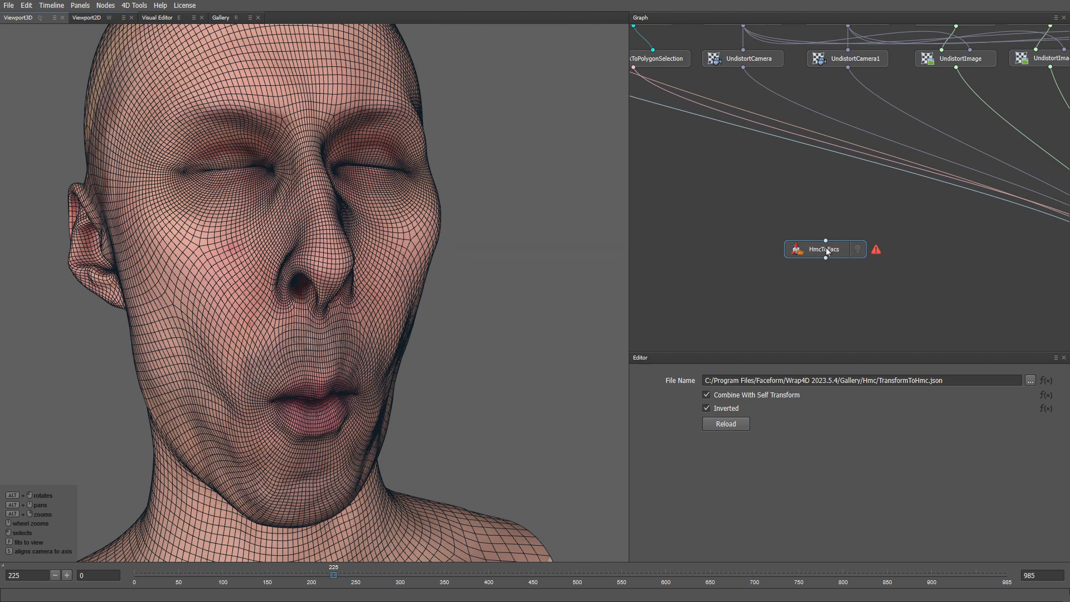
# Place HmcToFacs below ImageFacialWrapping, feed it the wrapping output geometry and display its result in the 3D viewport.
pyautogui.moveTo(929, 291); pyautogui.dragTo(724, 196, button='middle')
pyautogui.moveTo(686, 174); pyautogui.dragTo(988, 232)
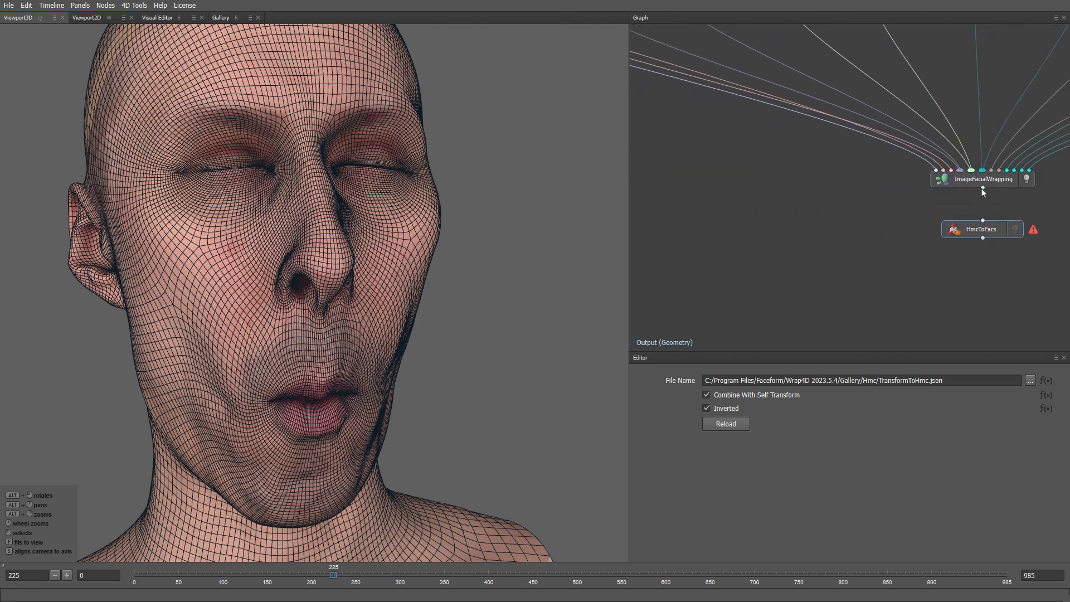
pyautogui.moveTo(983, 188); pyautogui.dragTo(984, 222)
pyautogui.click(1015, 229)
pyautogui.scroll(-5, 552, 248)
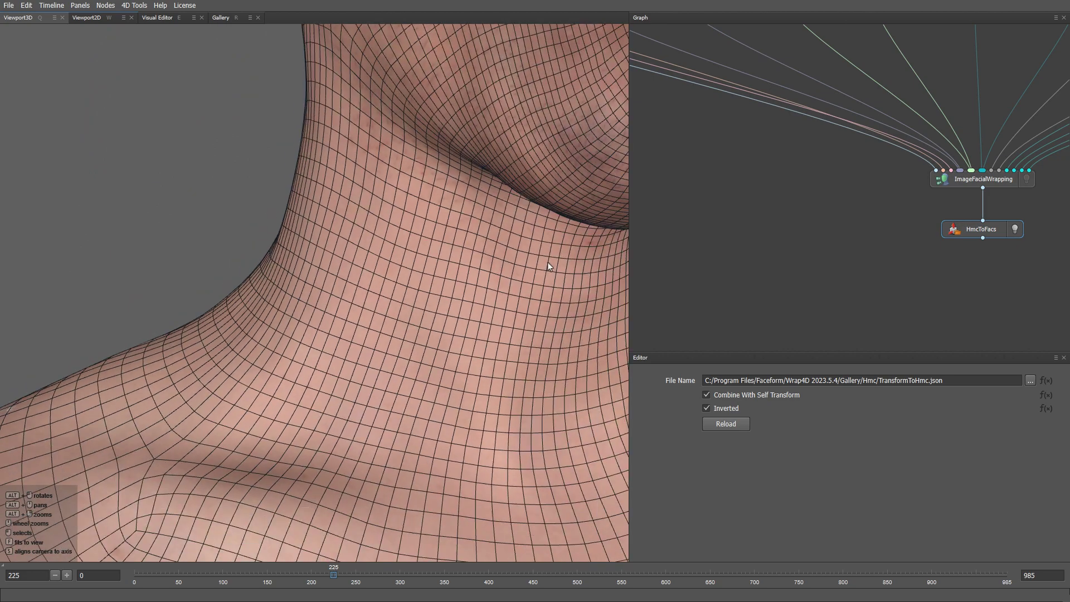
pyautogui.keyDown('alt'); pyautogui.moveTo(511, 262); pyautogui.dragTo(471, 415, button='middle'); pyautogui.keyUp('alt')
pyautogui.scroll(-2, 474, 366)
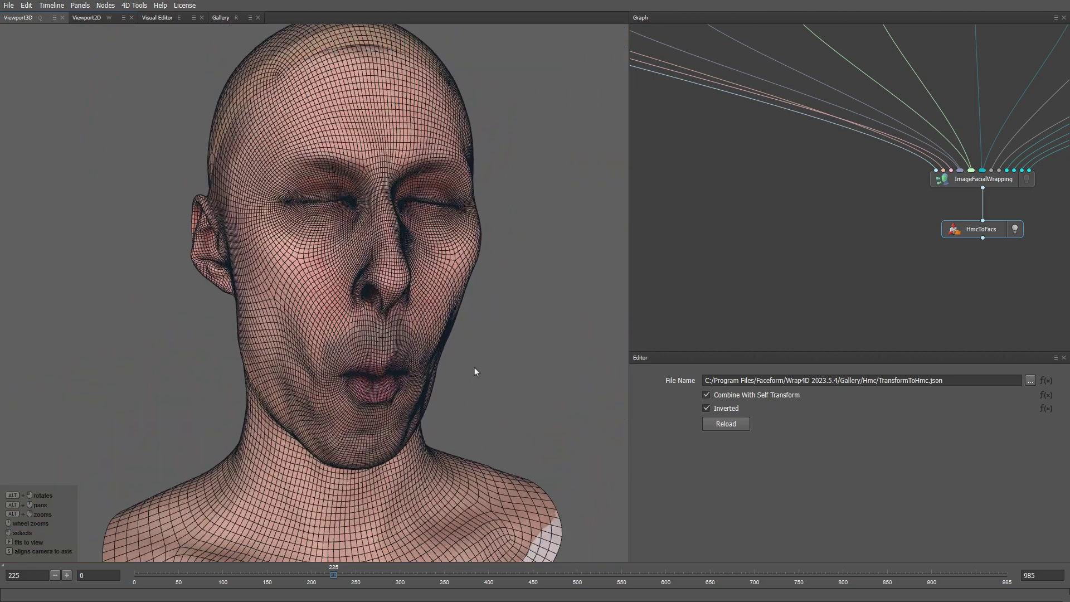
# Add a SaveVertices node below HmcToFacs and connect the HmcToFacs output to its input.
pyautogui.click(878, 276)
pyautogui.press('Tab')
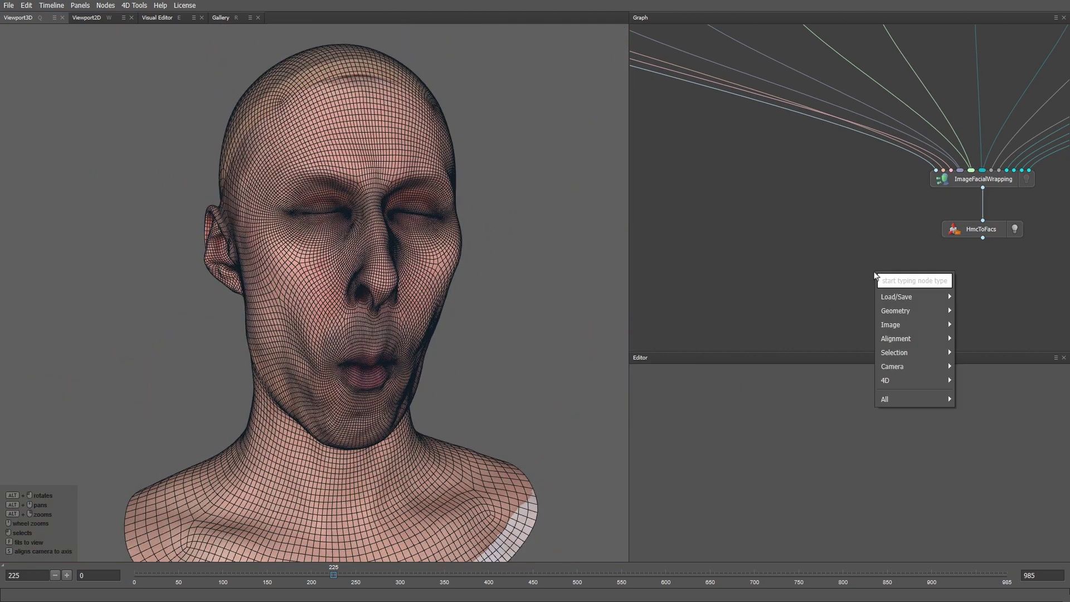
pyautogui.write('save')
pyautogui.click(990, 338)
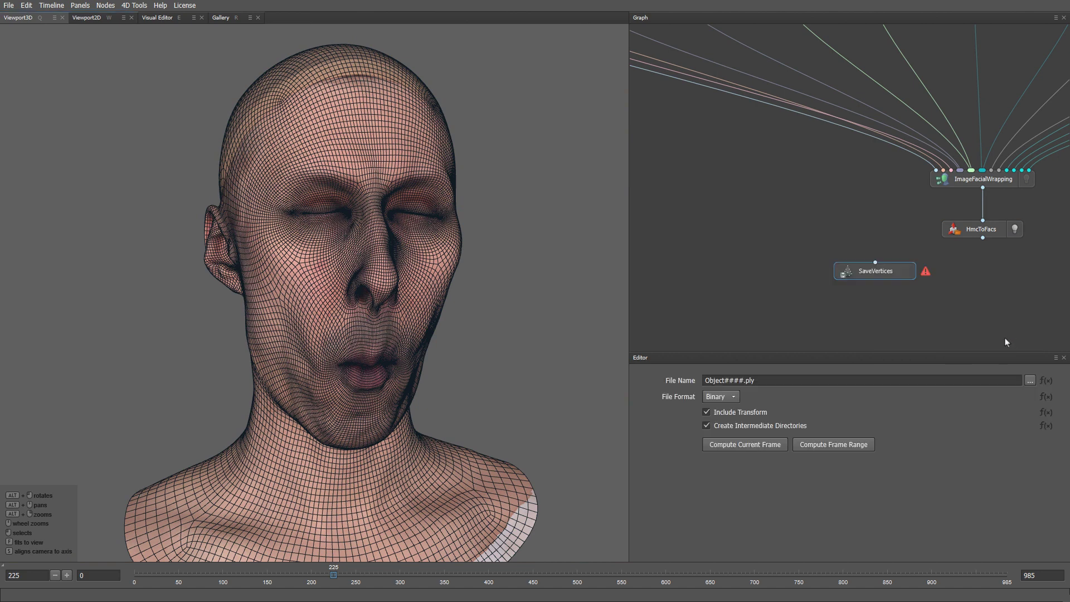
pyautogui.moveTo(900, 278); pyautogui.dragTo(990, 277)
pyautogui.moveTo(984, 241); pyautogui.dragTo(983, 273)
# Start choosing the SaveVertices output file and go to the Gallery/Hmc/Take01 folder.
pyautogui.click(1030, 380)
pyautogui.scroll(1, 71, 95)
pyautogui.click(73, 81)
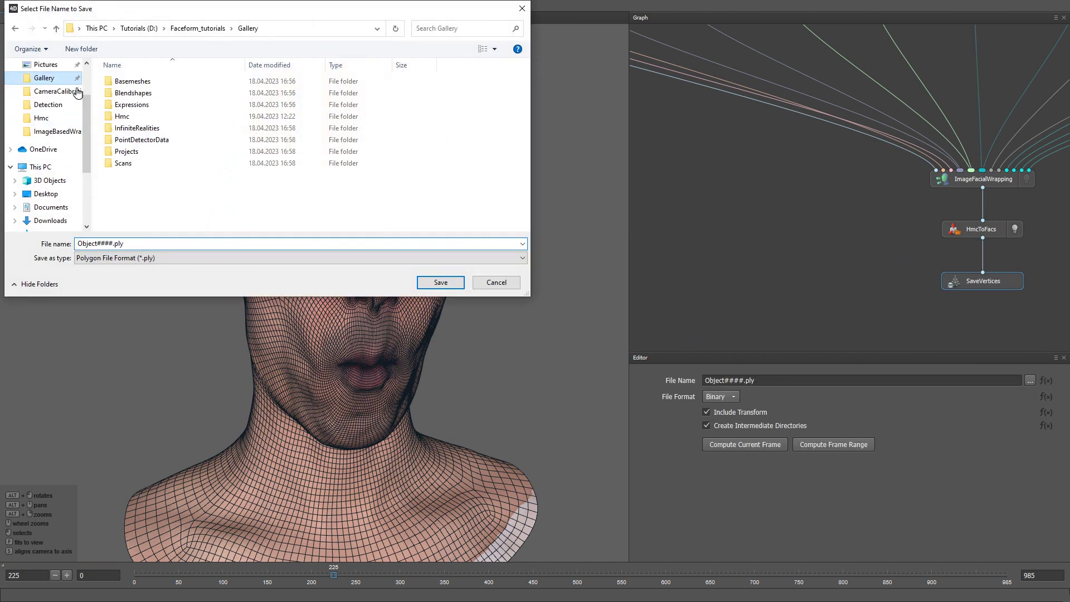
pyautogui.doubleClick(130, 117)
pyautogui.click(131, 116)
pyautogui.doubleClick(132, 118)
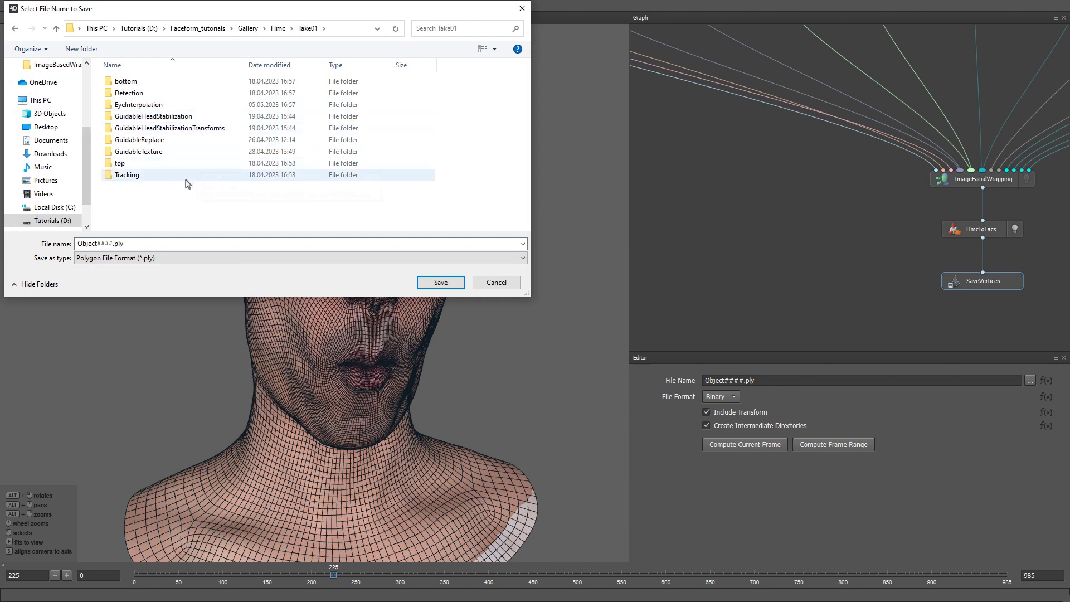
# Create a new folder named Wrapping inside Take01 and open it.
pyautogui.rightClick(162, 206)
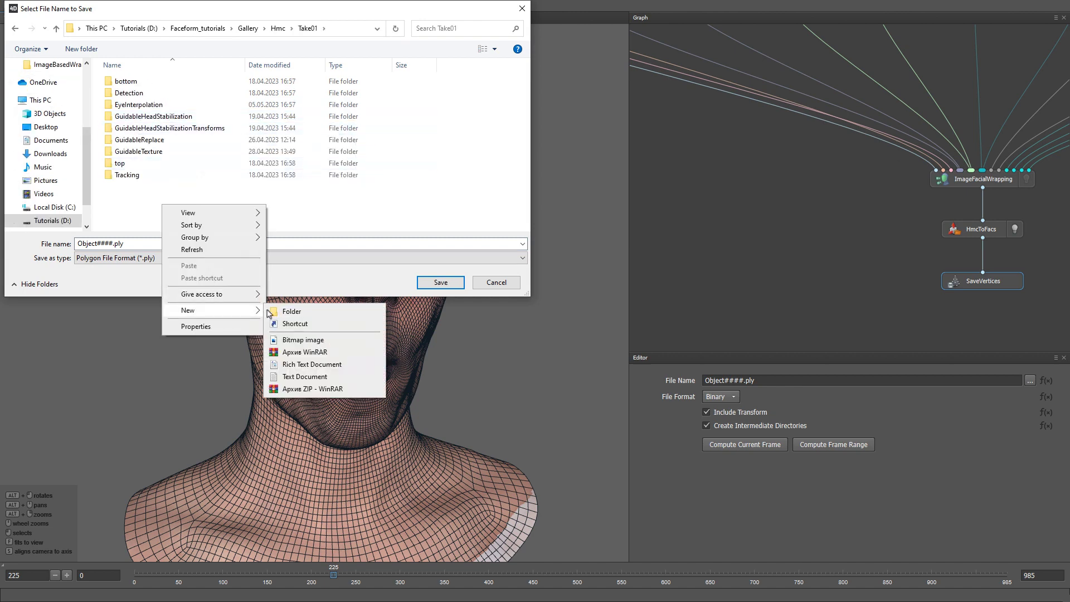
pyautogui.click(312, 310)
pyautogui.write('Wrapping')
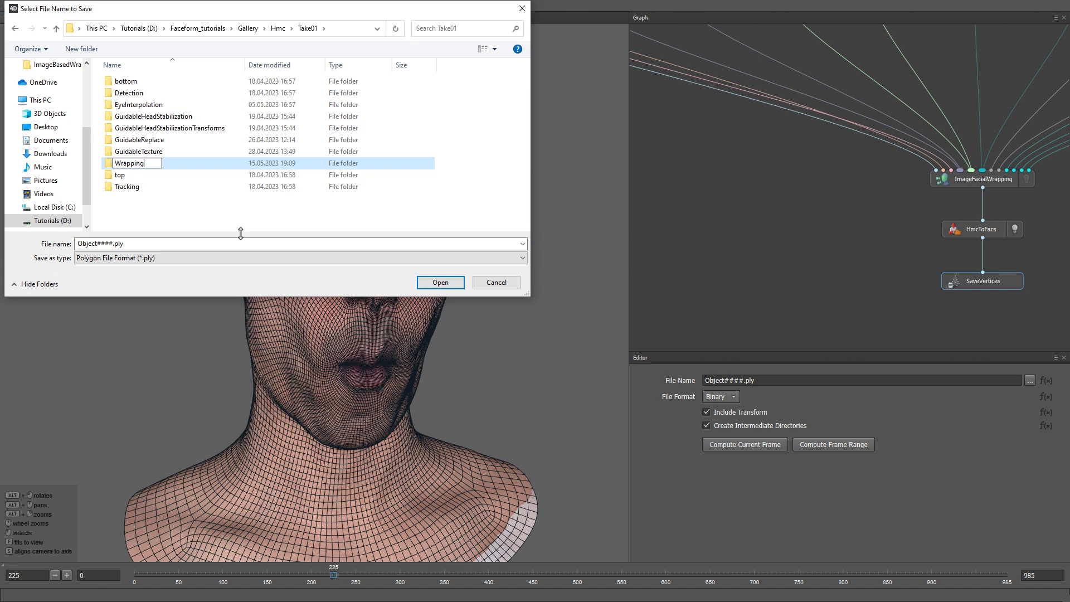
pyautogui.press('Return')
pyautogui.doubleClick(167, 187)
# Name the SaveVertices output frame####.ply and save the path in the Wrapping folder.
pyautogui.click(131, 245)
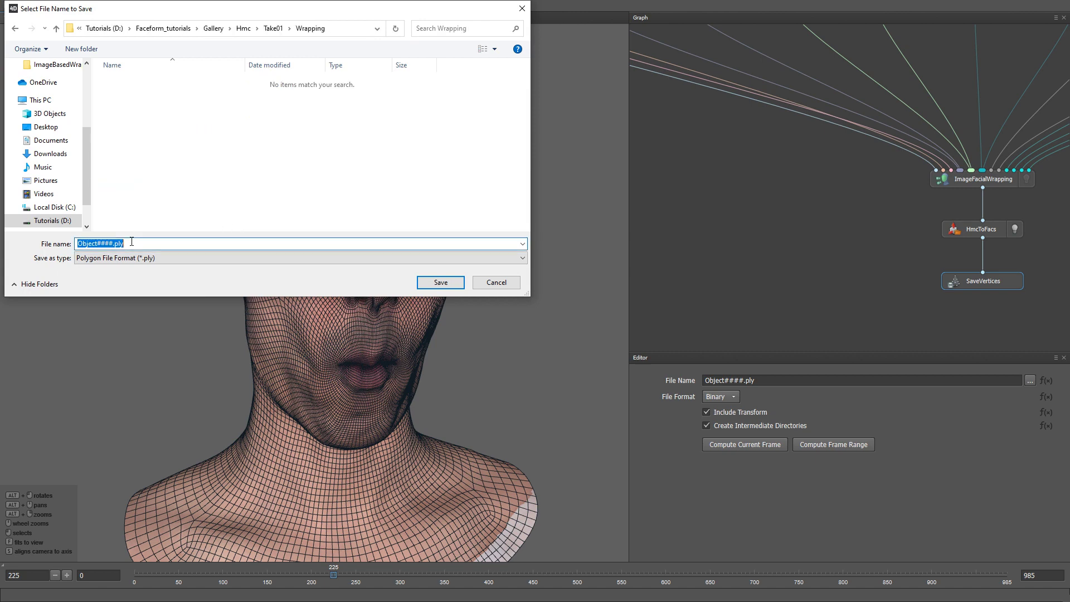
pyautogui.write('frame####.pl')
pyautogui.press('Return')
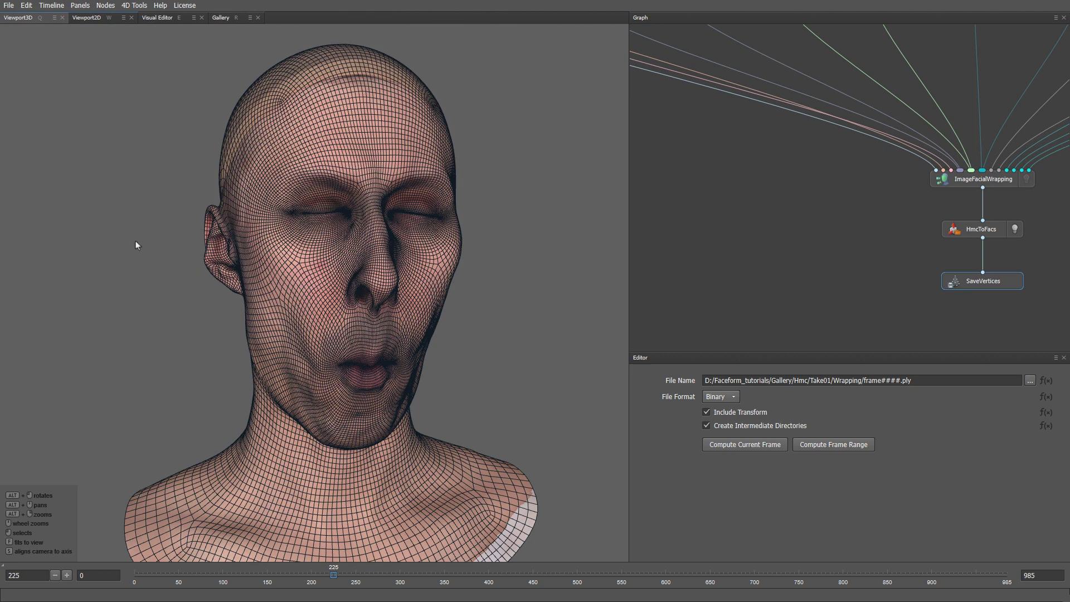
# Open the frame range computation for SaveVertices and select the process count for editing.
pyautogui.click(862, 449)
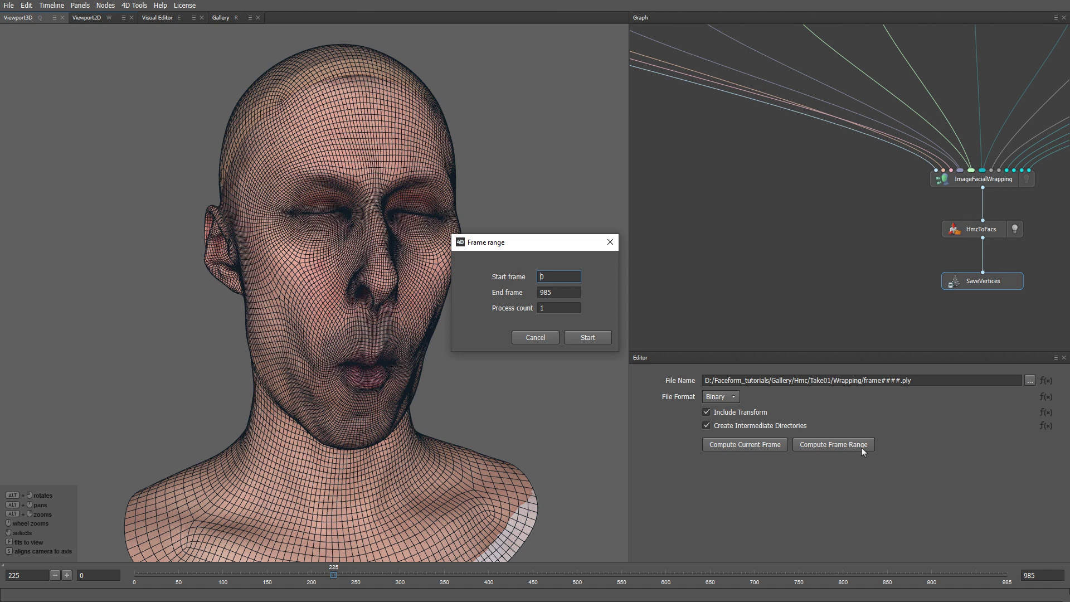
pyautogui.doubleClick(543, 307)
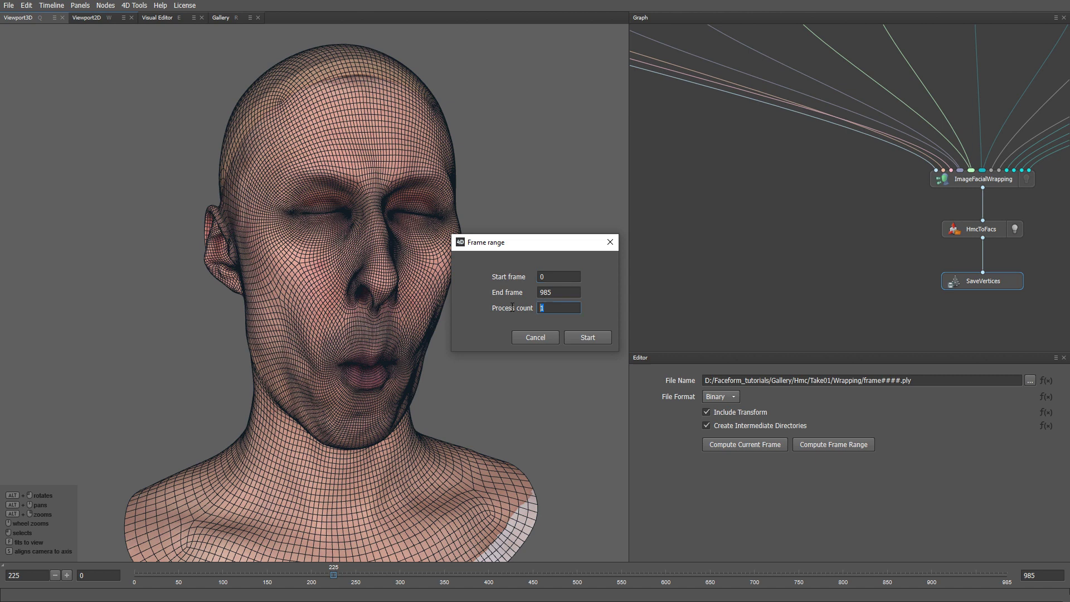